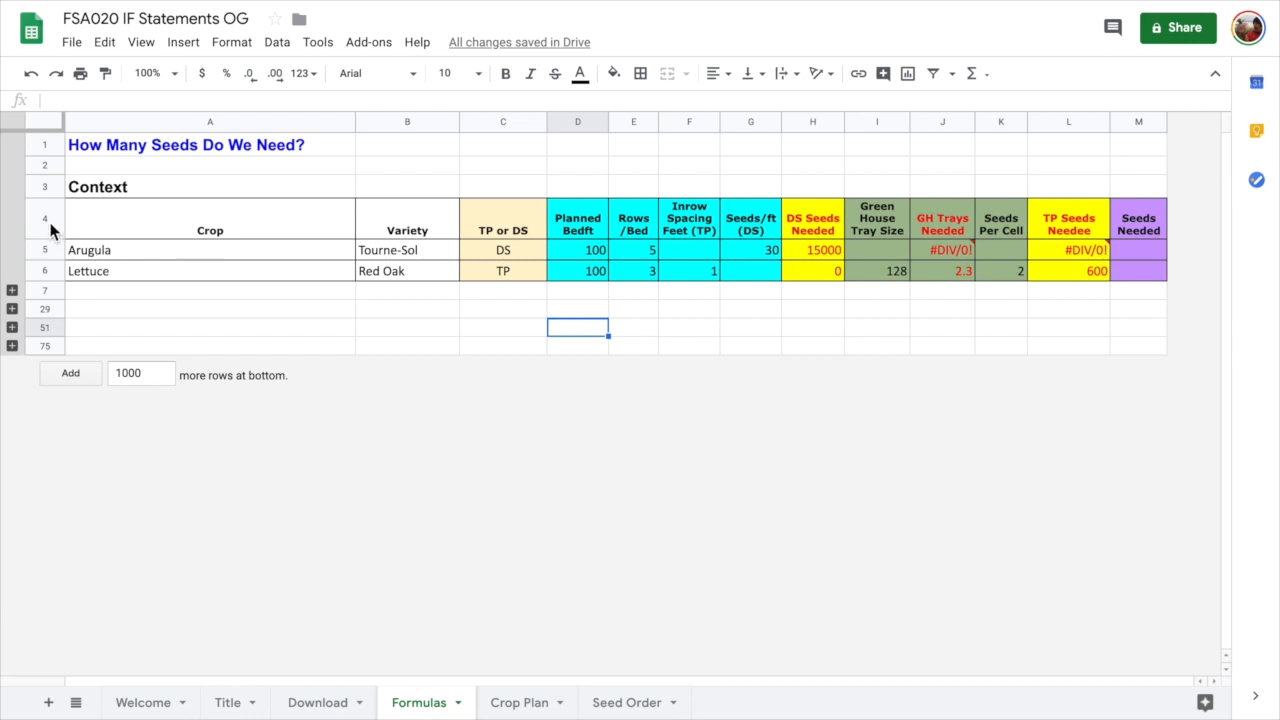
Compare the Arugula and Lettuce rows, including the planting method of each in the TP or DS column
click(45, 250)
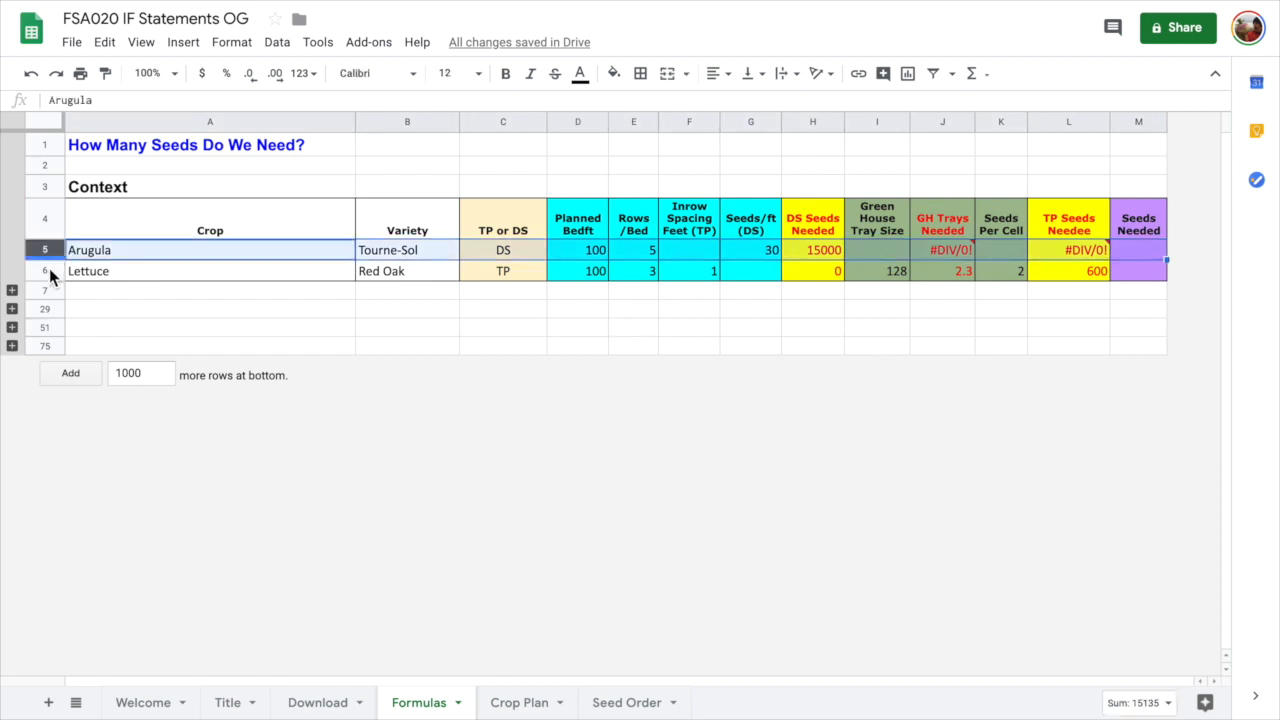
click(45, 269)
click(58, 255)
click(55, 274)
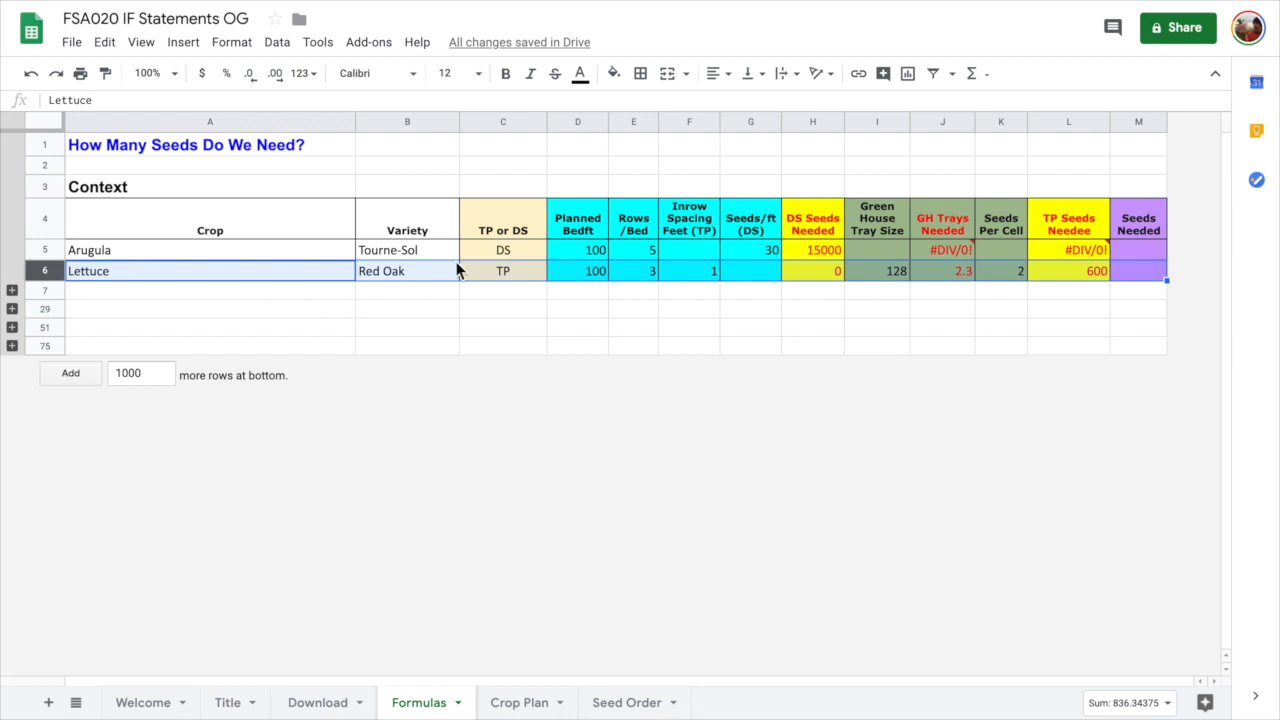
click(502, 251)
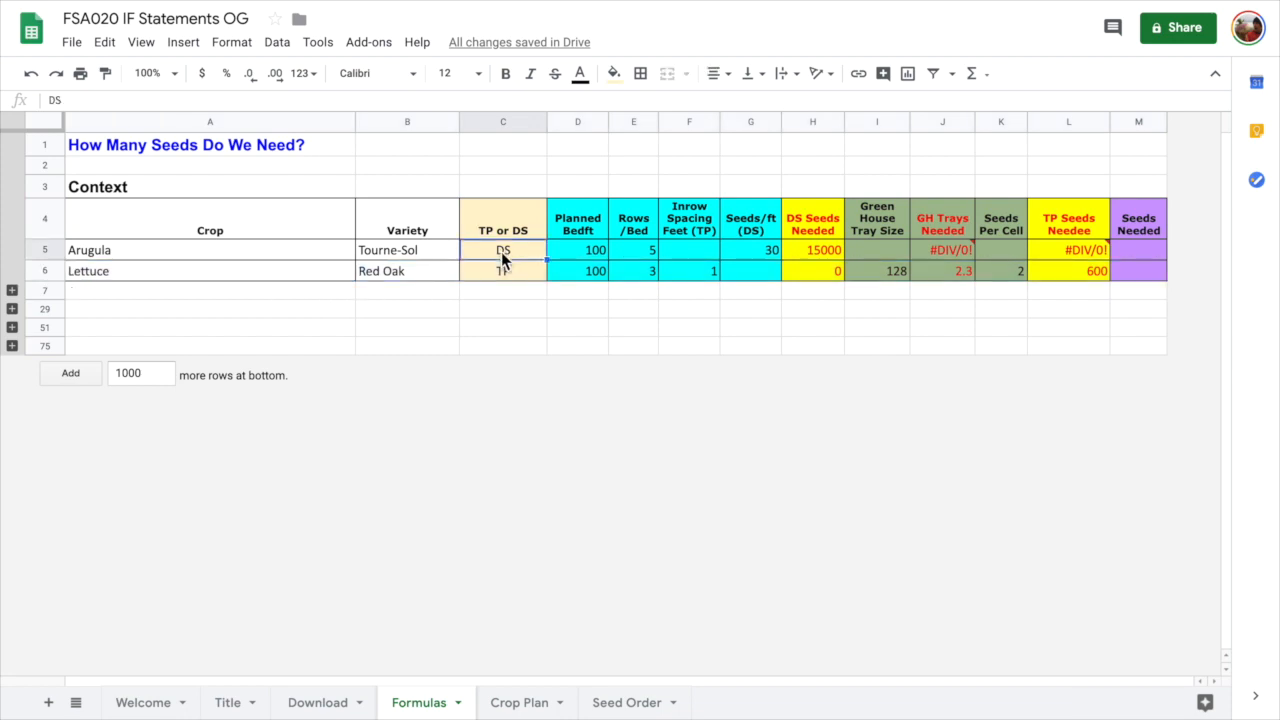
click(505, 278)
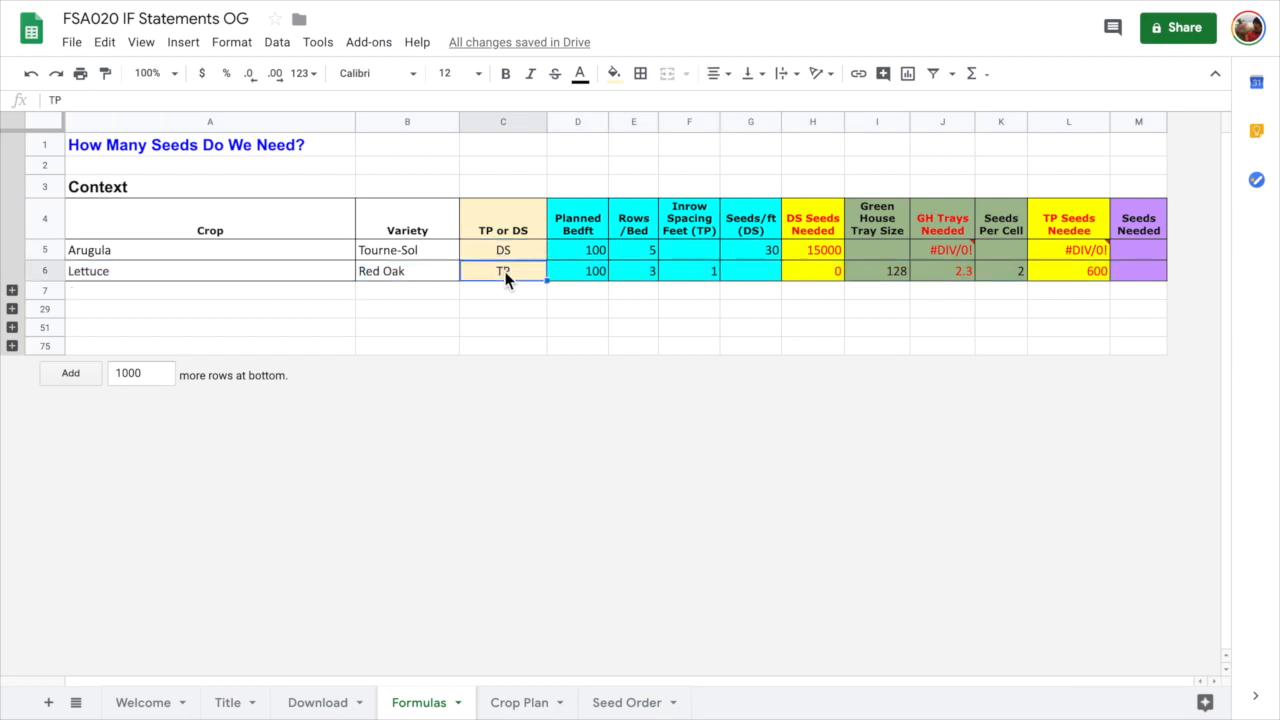
Trace Arugula's DS Seeds Needed formula through its planned bed feet, rows per bed and seeds per foot
click(597, 257)
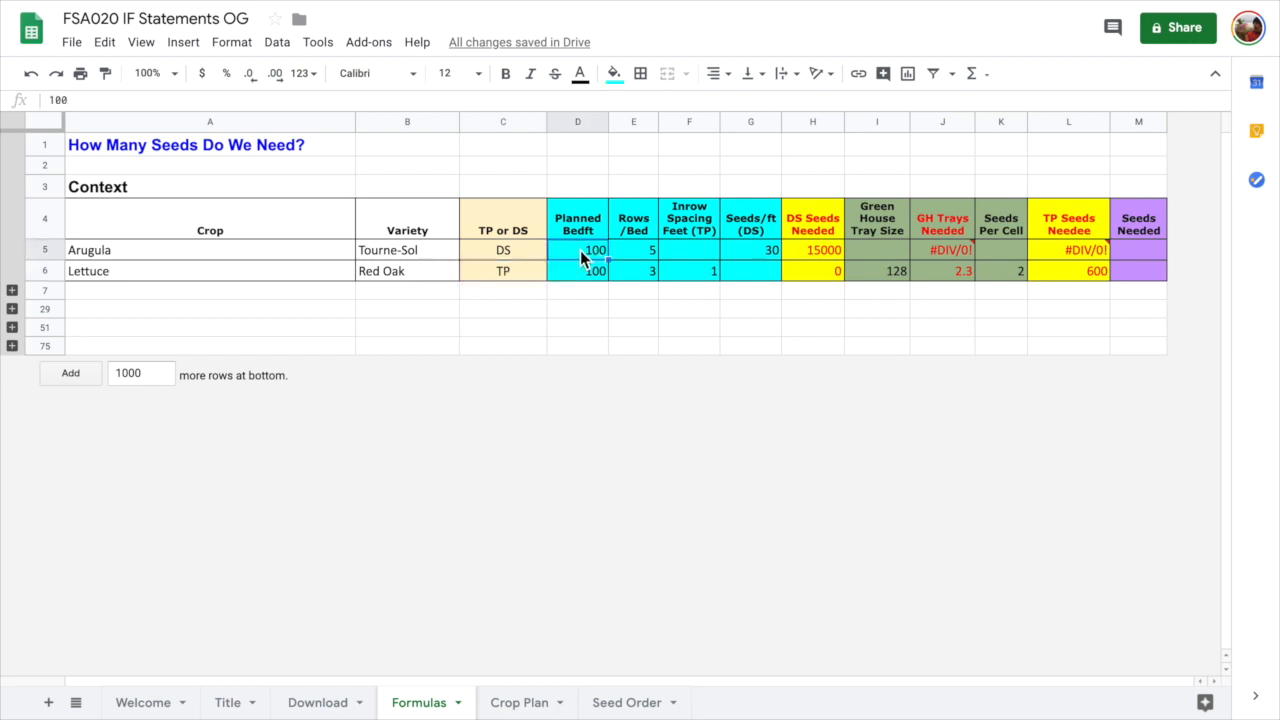
click(636, 255)
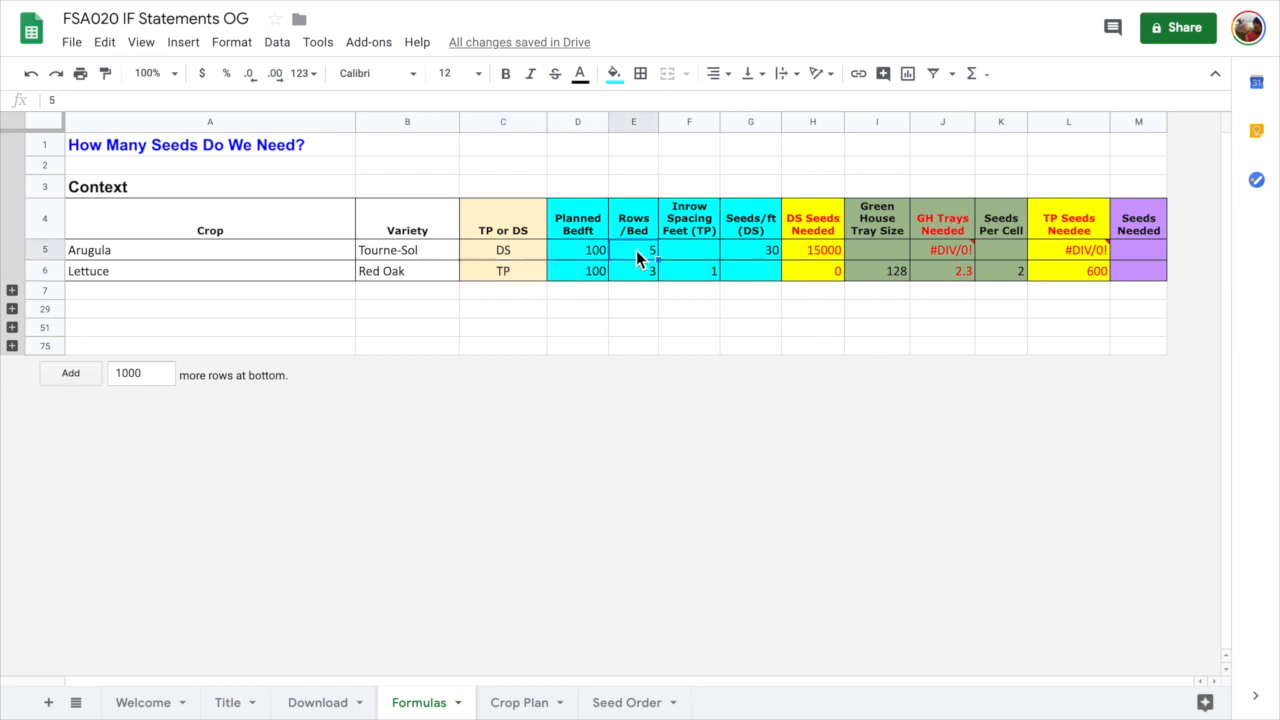
click(755, 254)
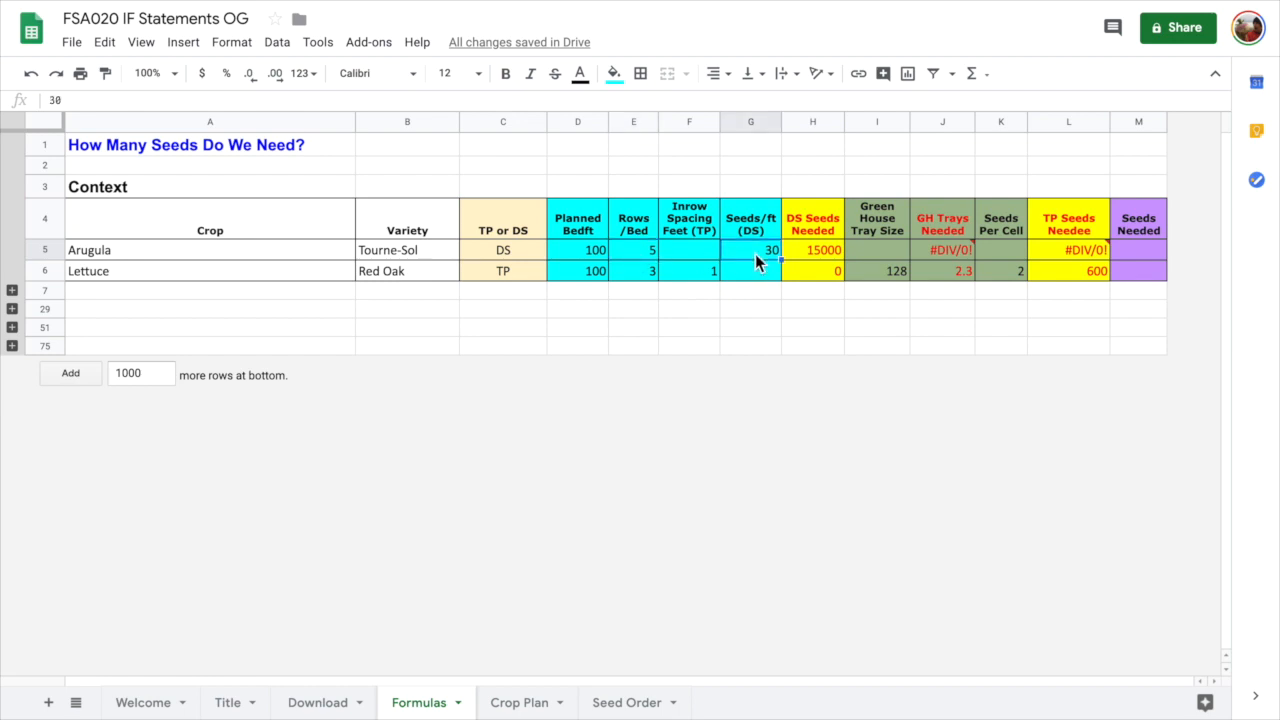
click(813, 256)
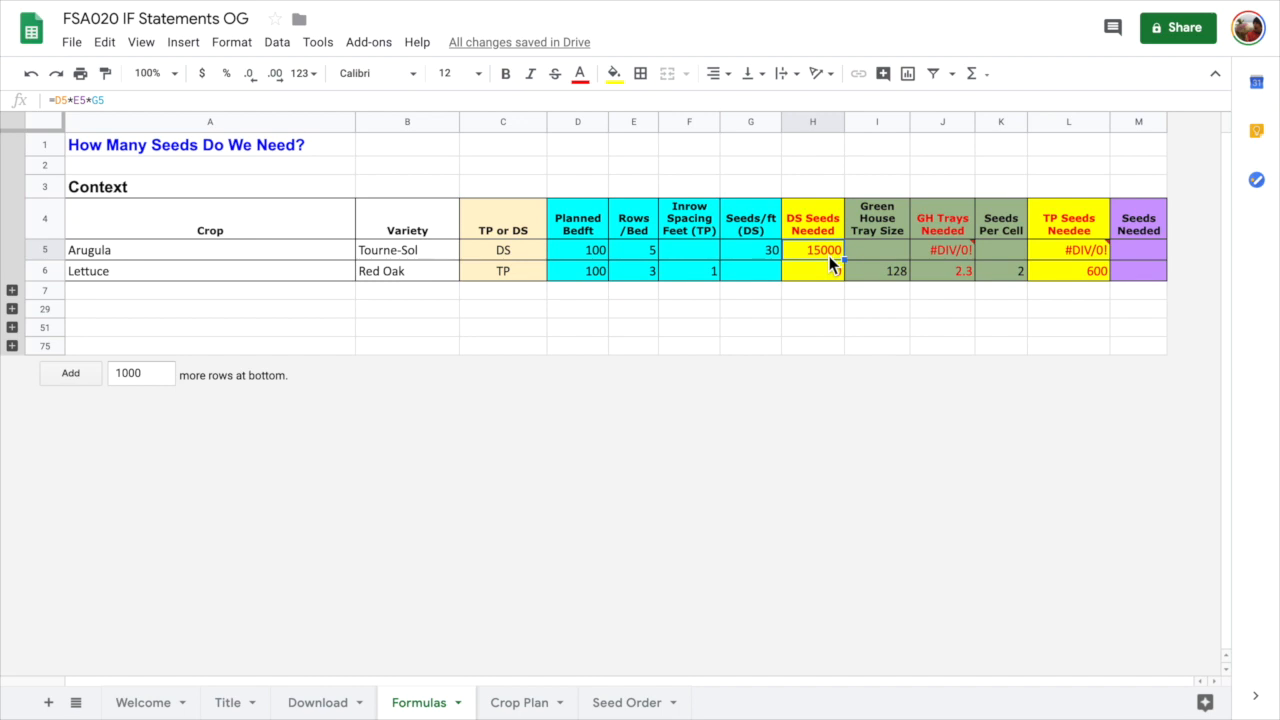
click(583, 251)
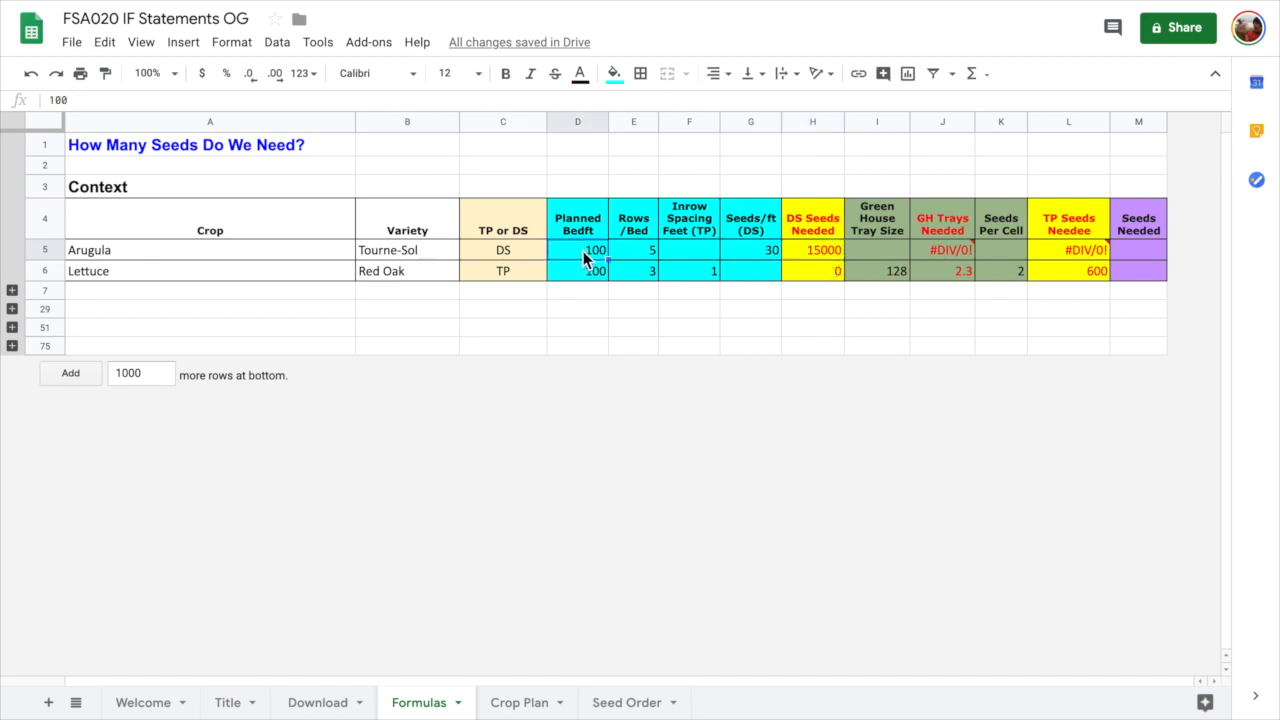
click(629, 249)
click(759, 253)
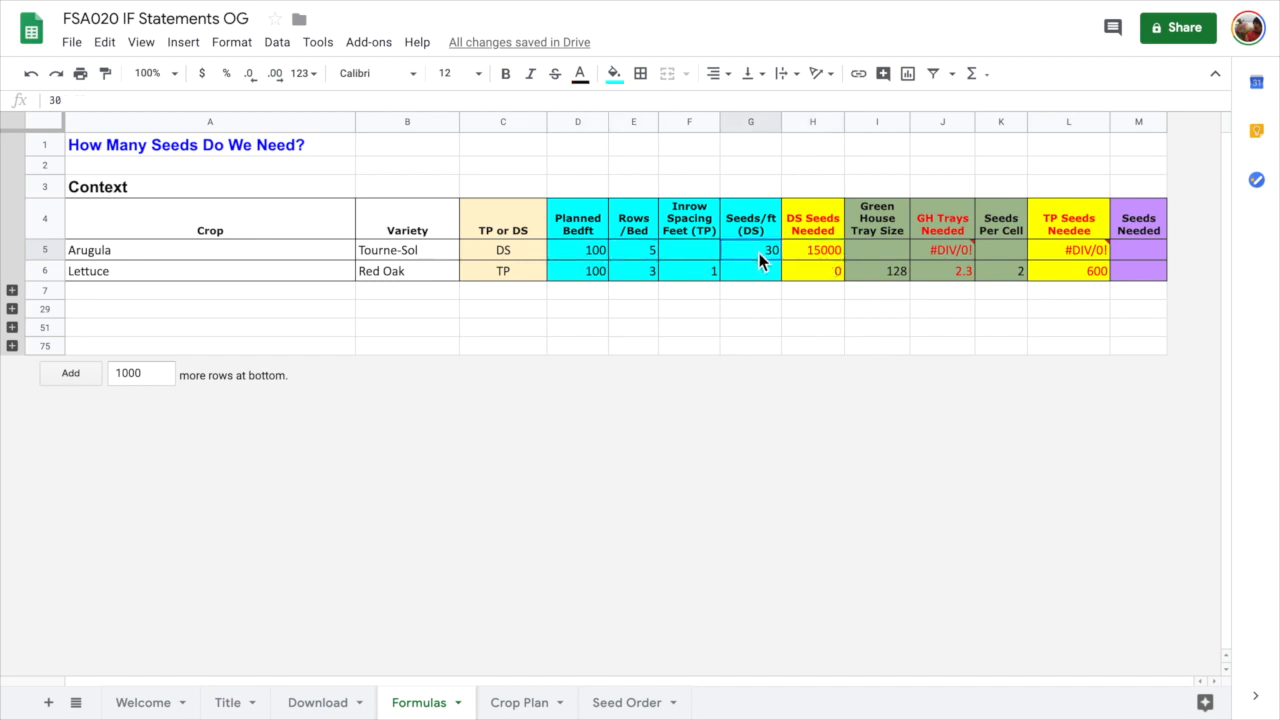
click(803, 254)
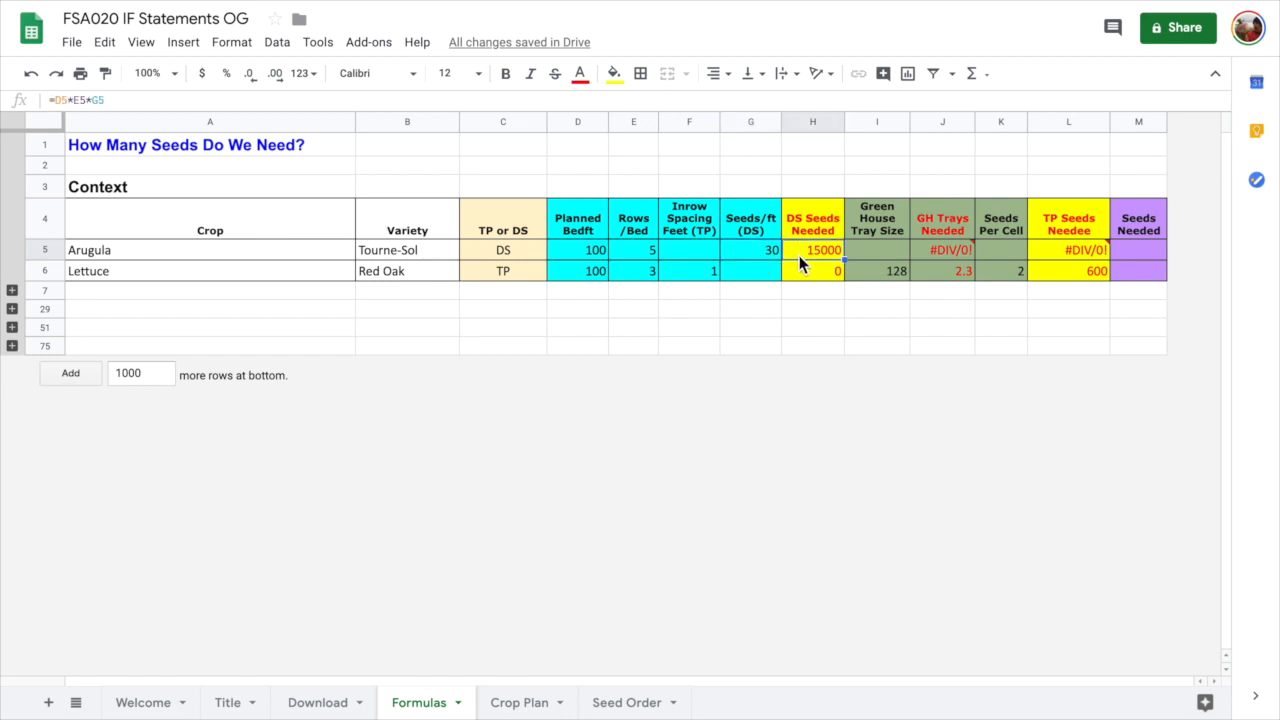
Examine Lettuce's planting method, planned bed feet, rows per bed, in-row spacing and DS Seeds Needed formula
click(276, 268)
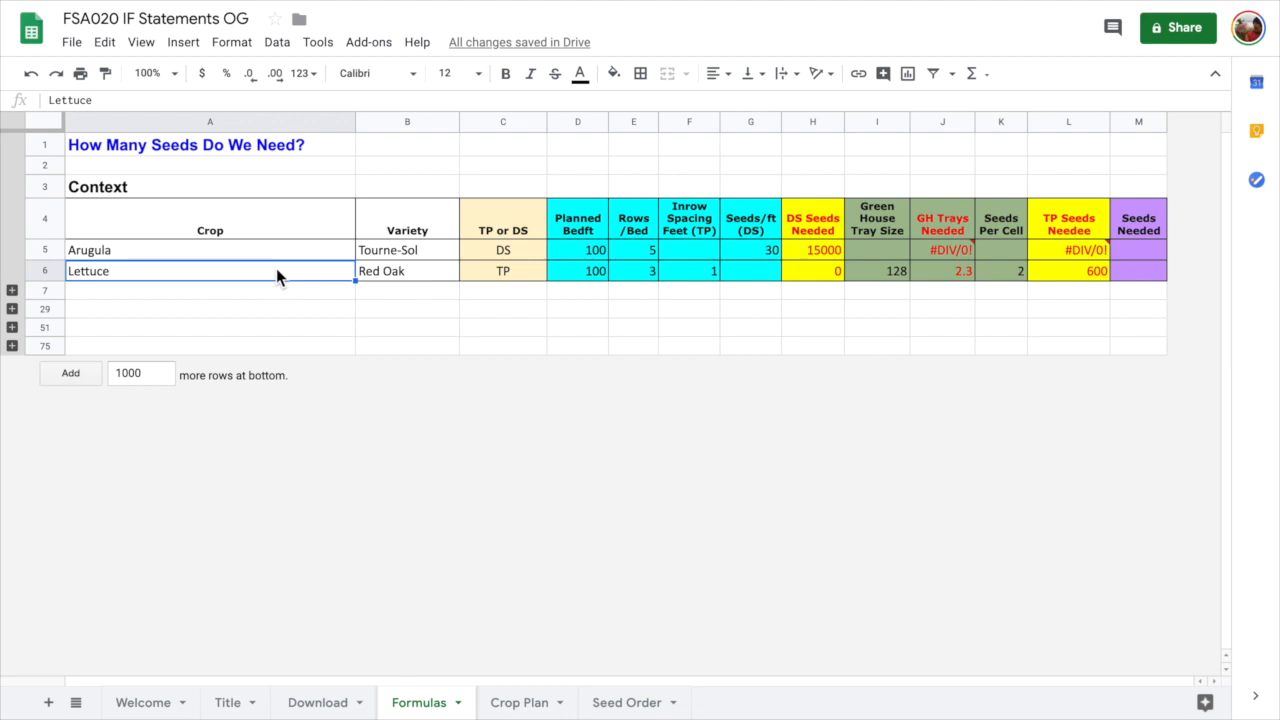
click(495, 273)
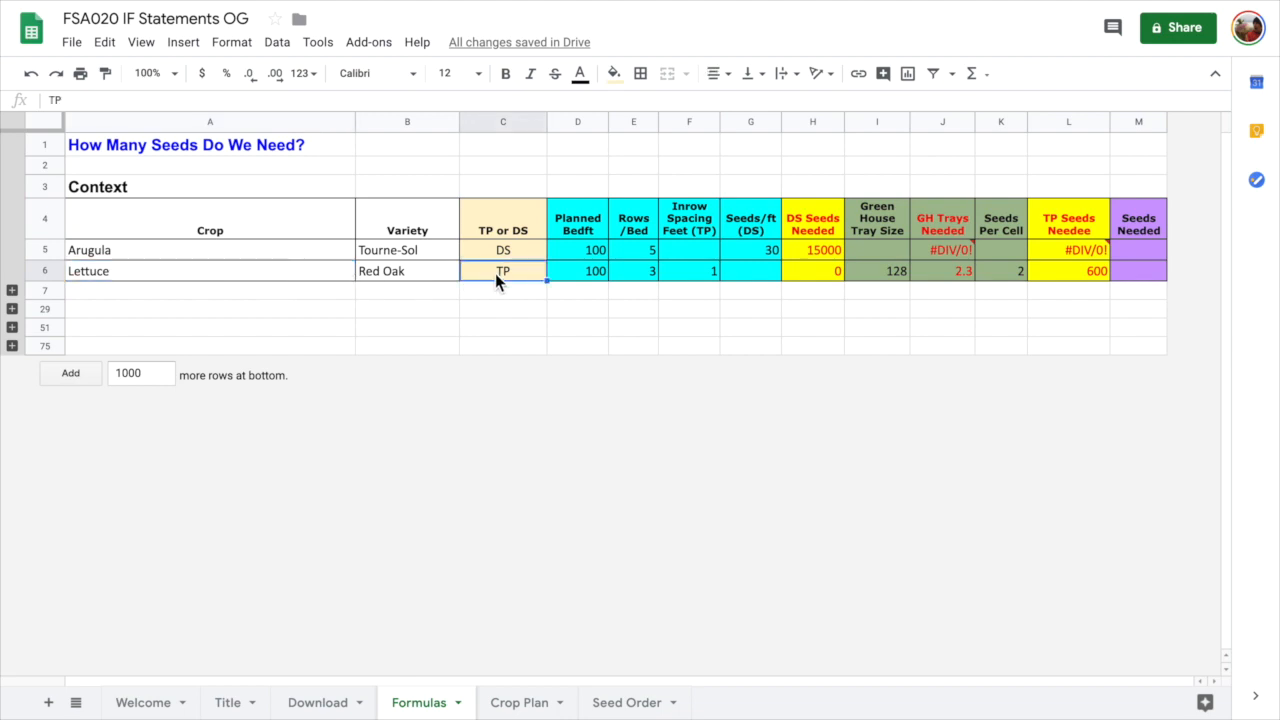
click(583, 277)
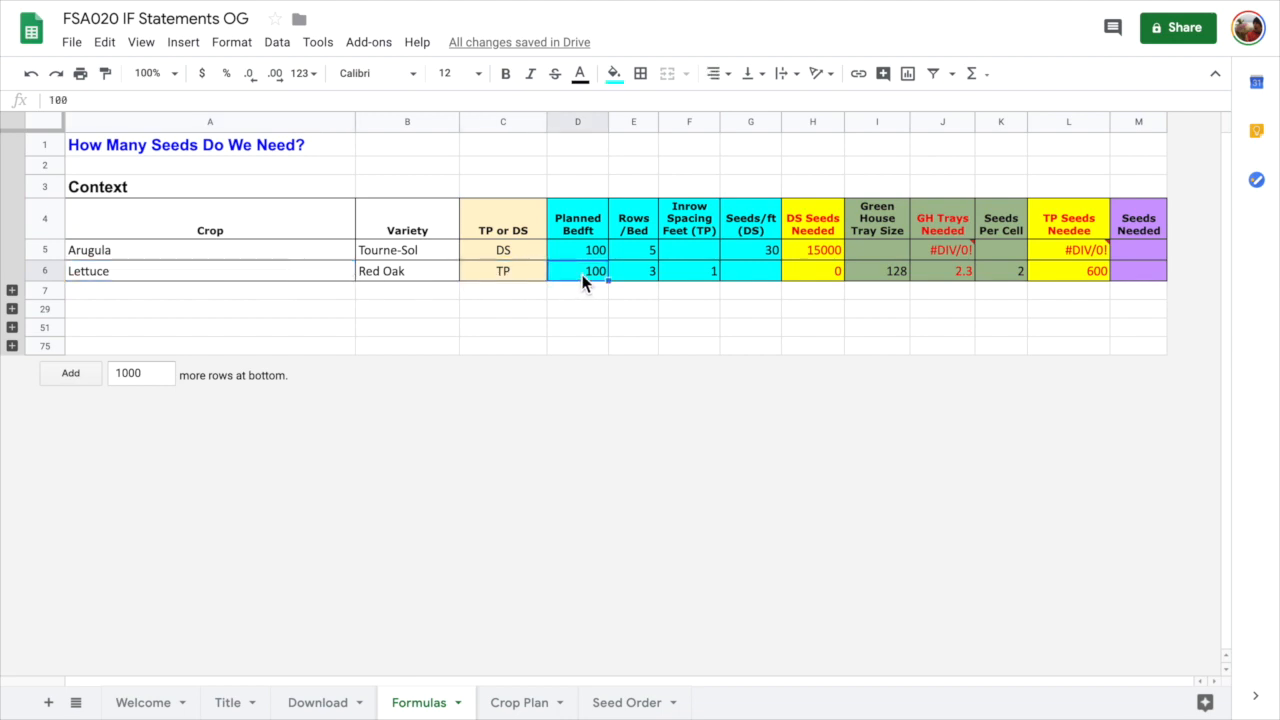
click(647, 279)
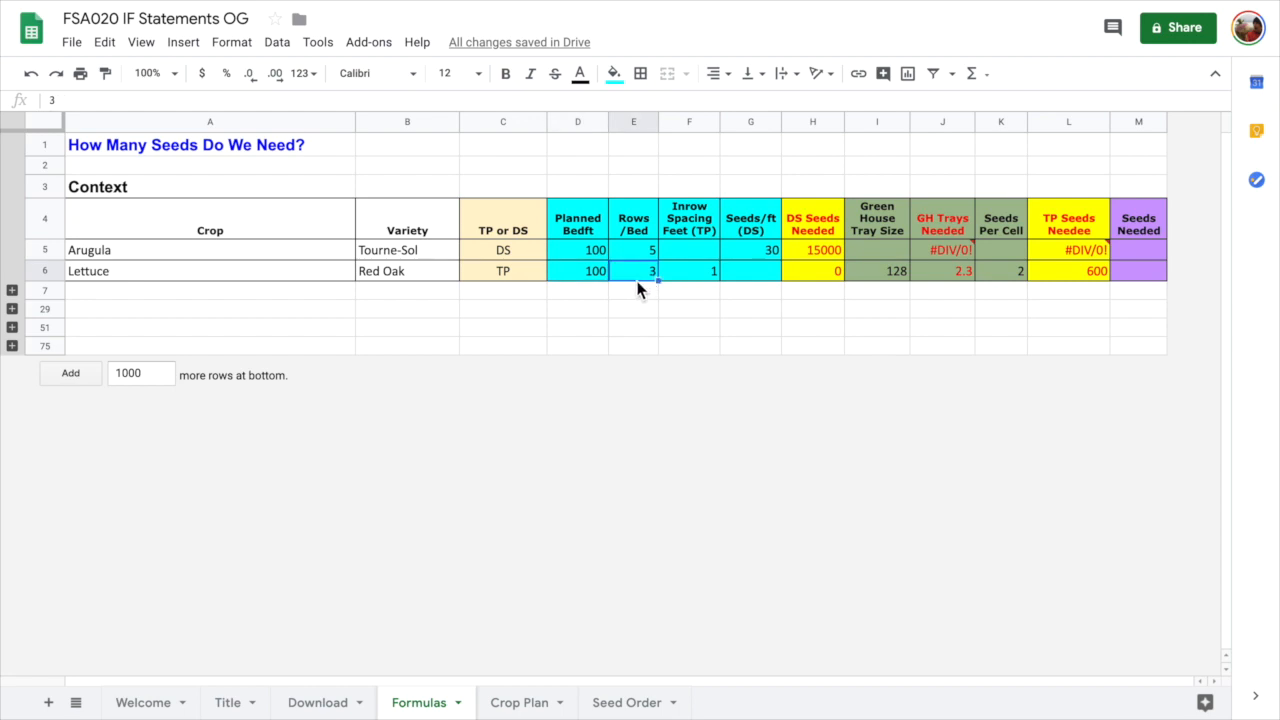
click(700, 280)
click(809, 277)
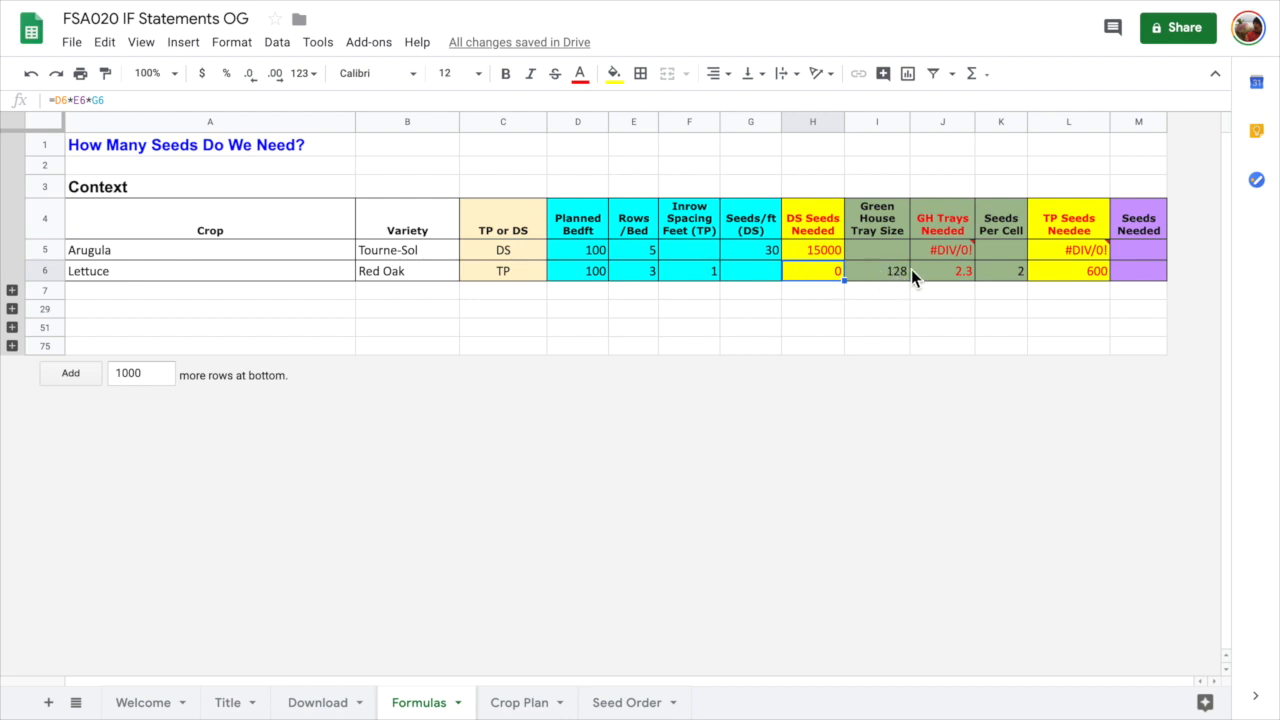
Trace Lettuce's GH Trays Needed formula through its planned bed feet, rows per bed, in-row spacing and tray size
click(593, 274)
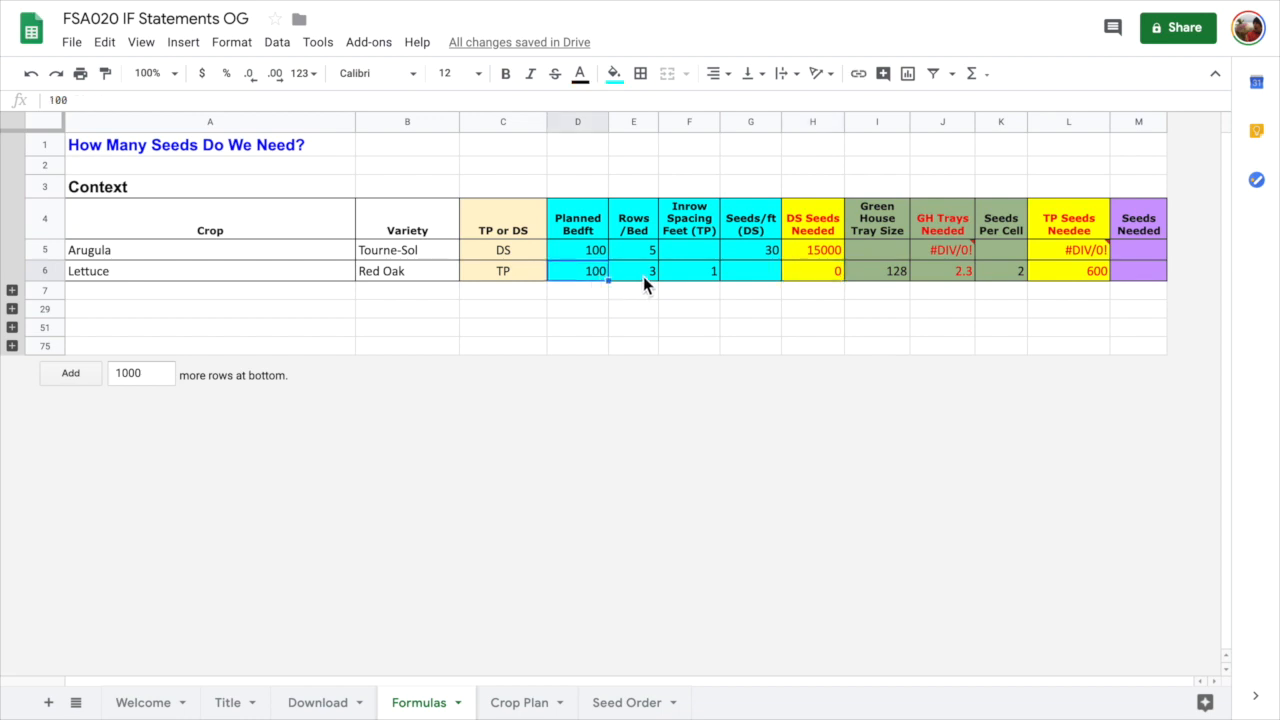
click(643, 276)
click(681, 281)
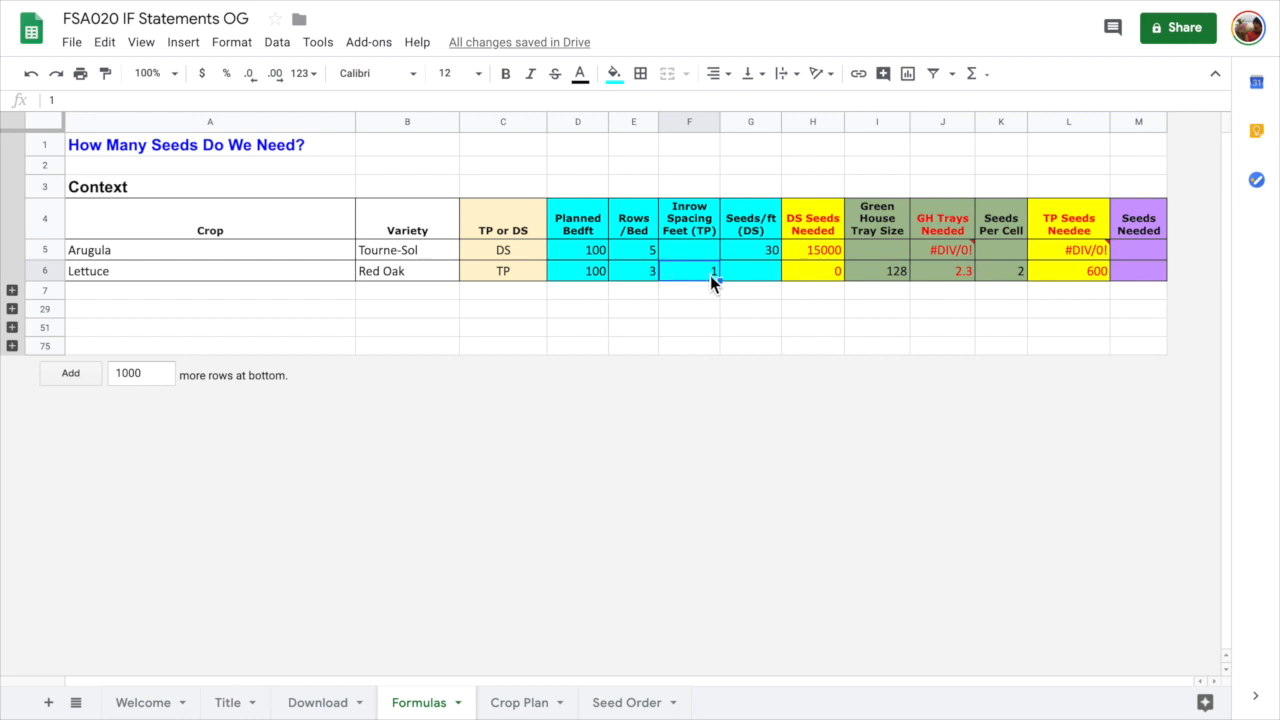
click(893, 281)
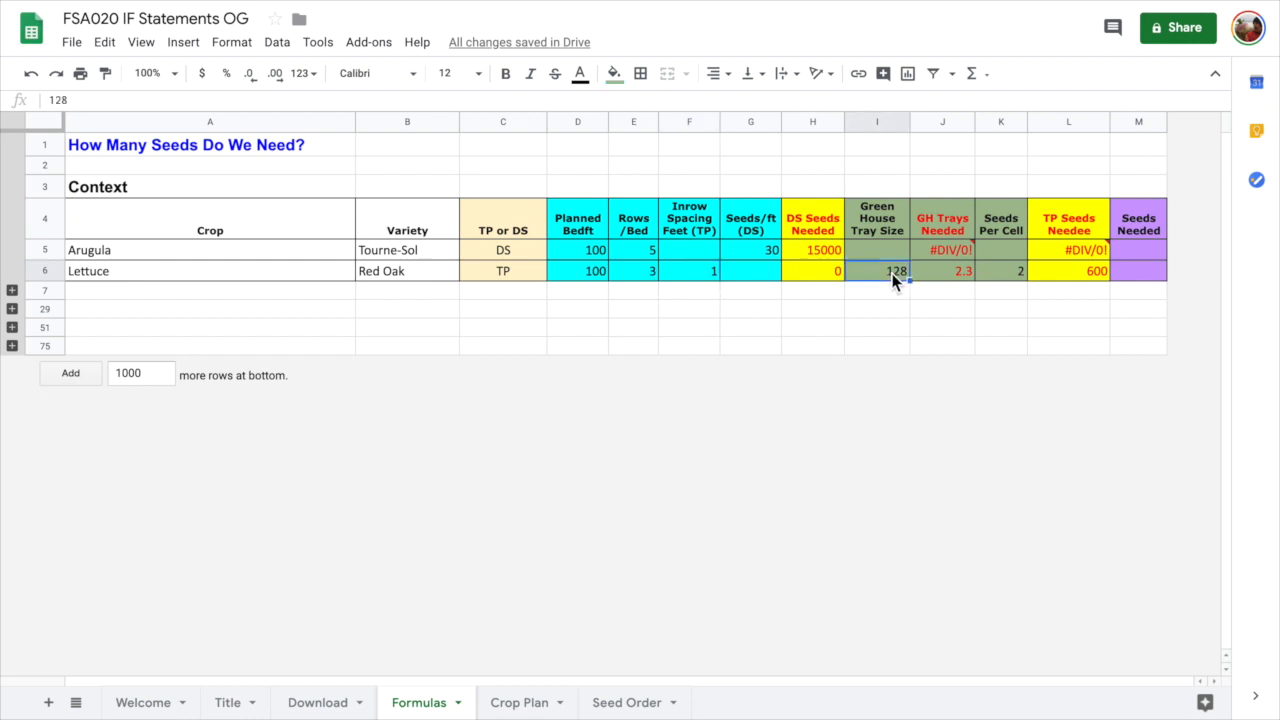
click(937, 275)
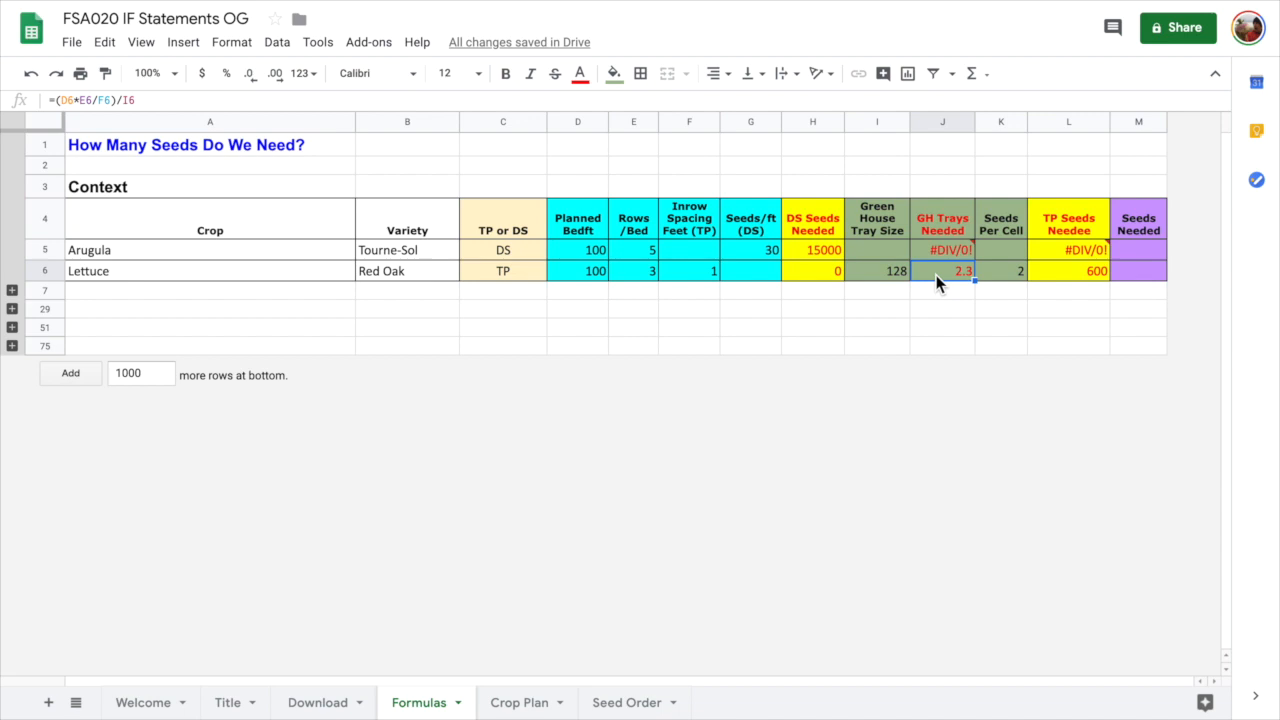
click(595, 275)
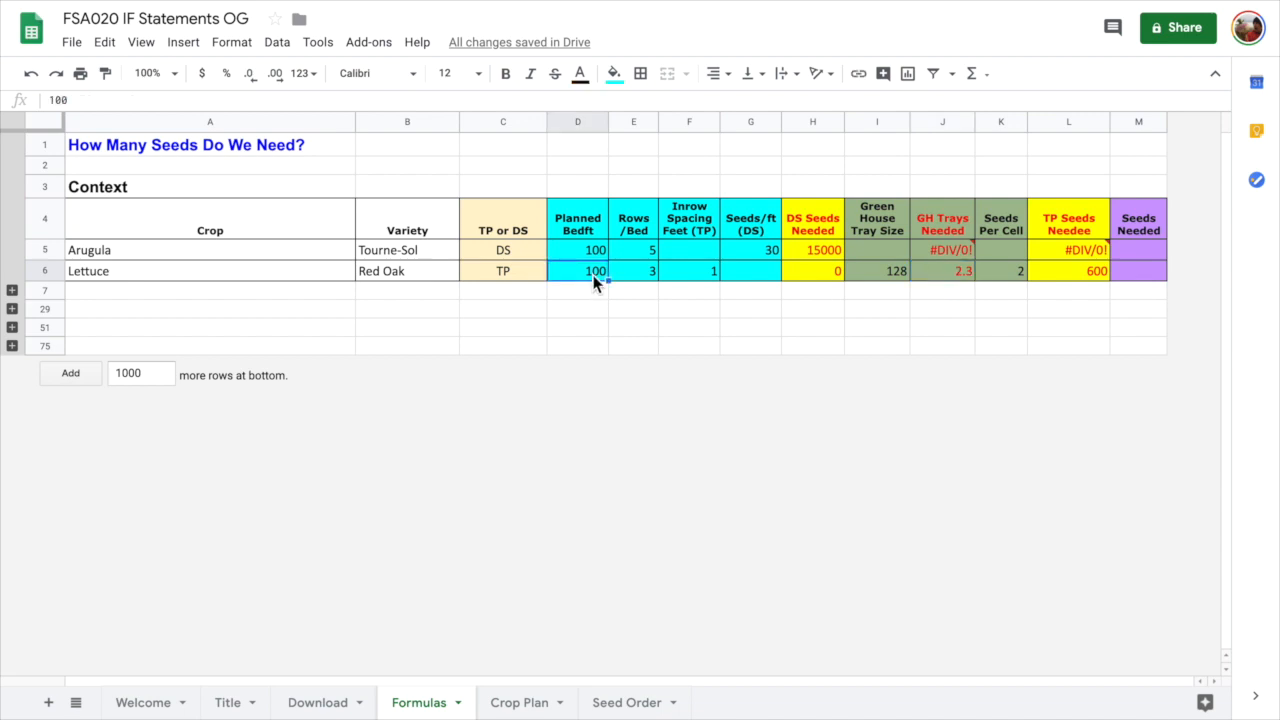
Trace Lettuce's TP seeds formula through its greenhouse tray size, trays needed and seeds per cell
click(993, 275)
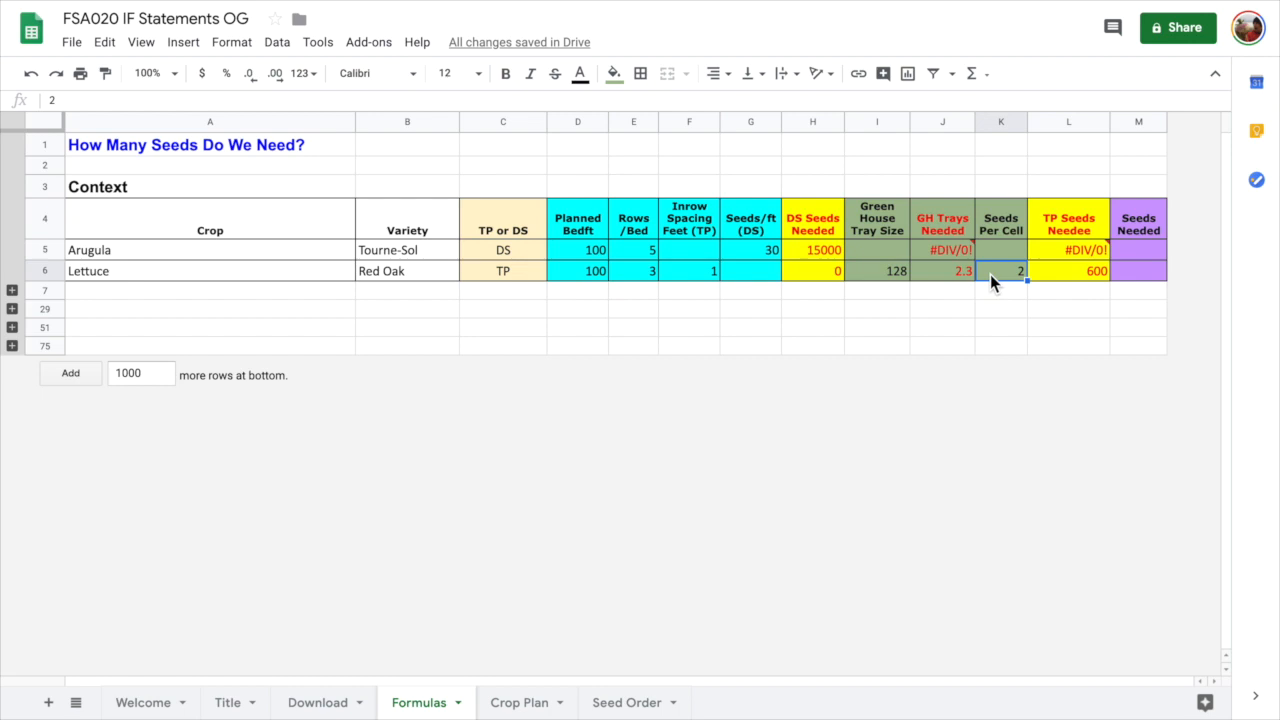
click(1064, 278)
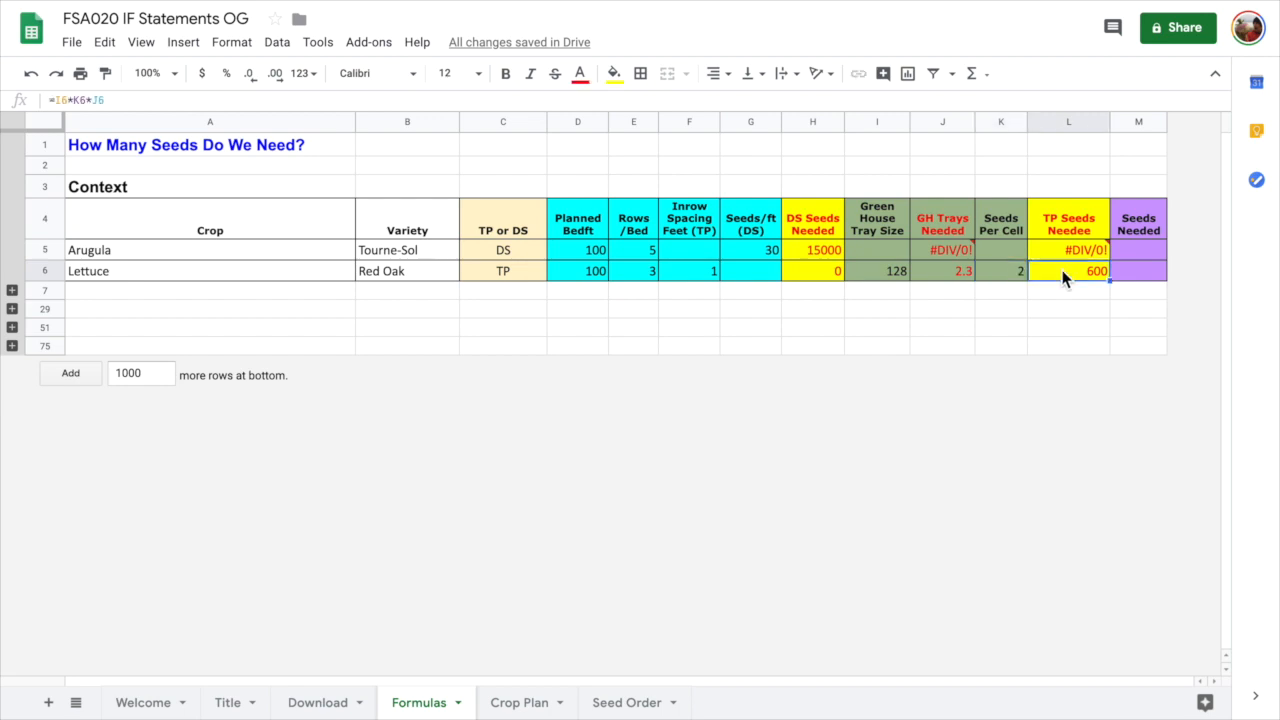
click(889, 276)
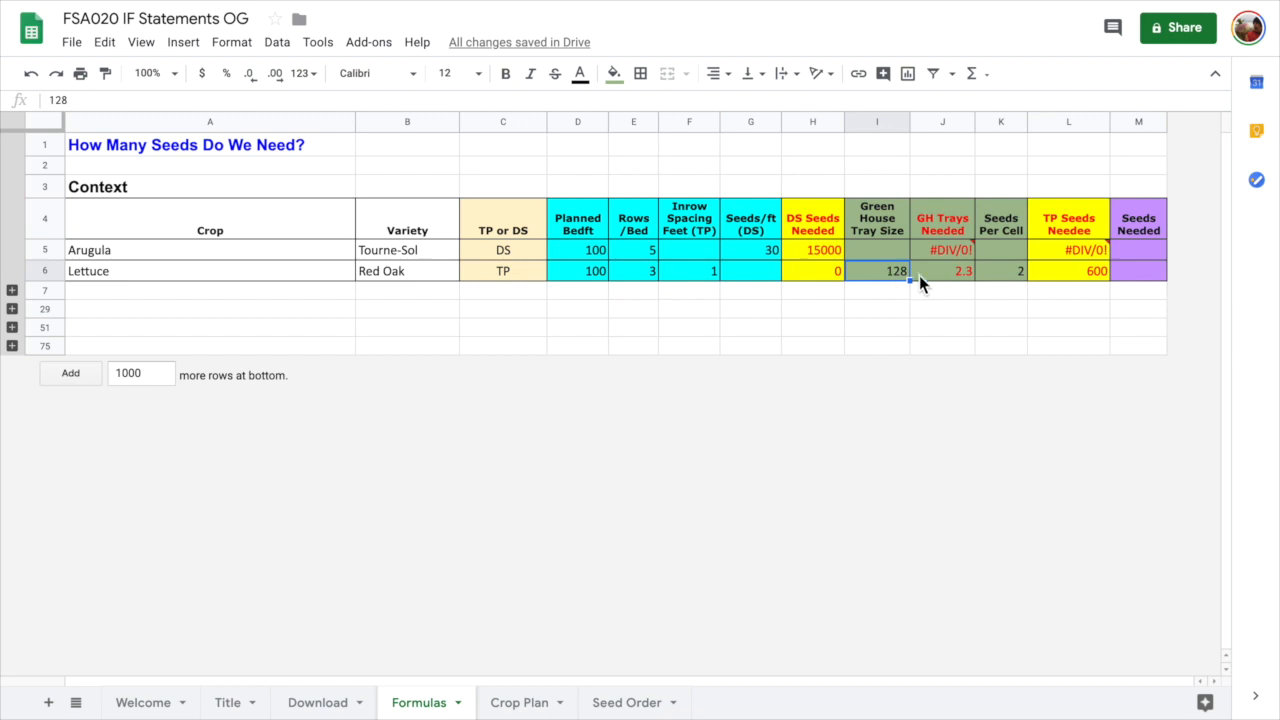
click(965, 278)
click(993, 274)
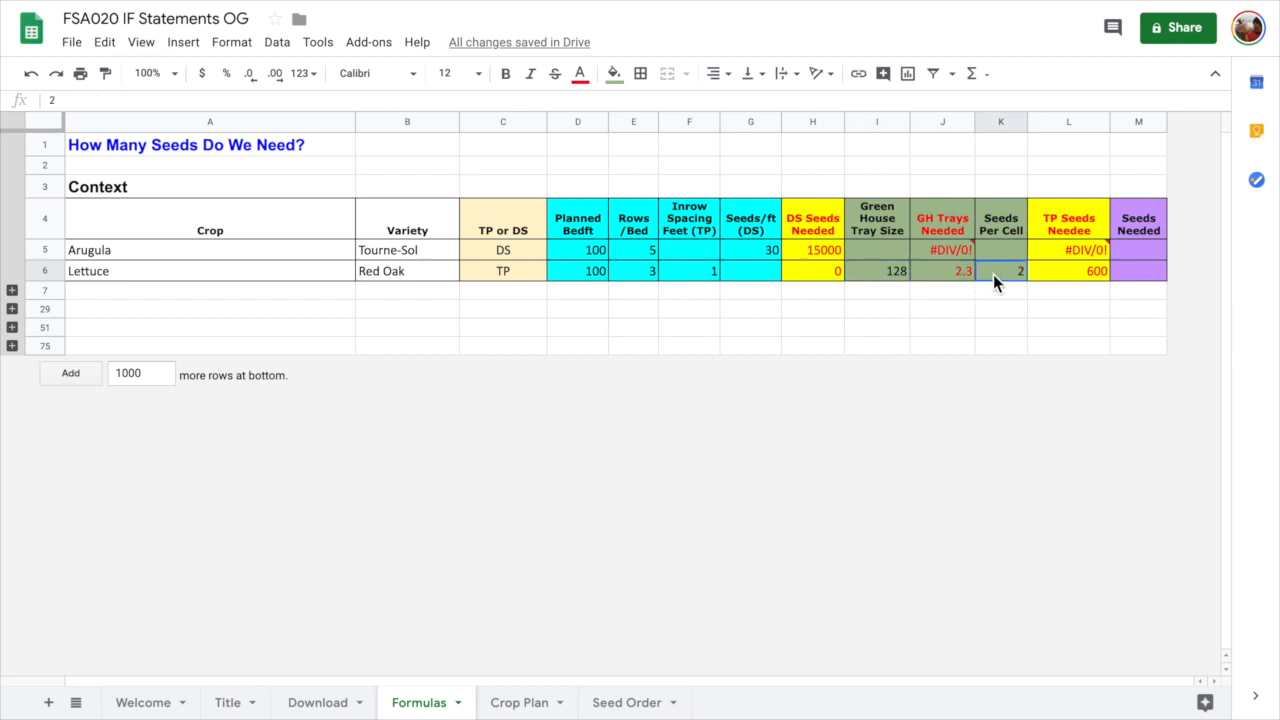
click(1062, 275)
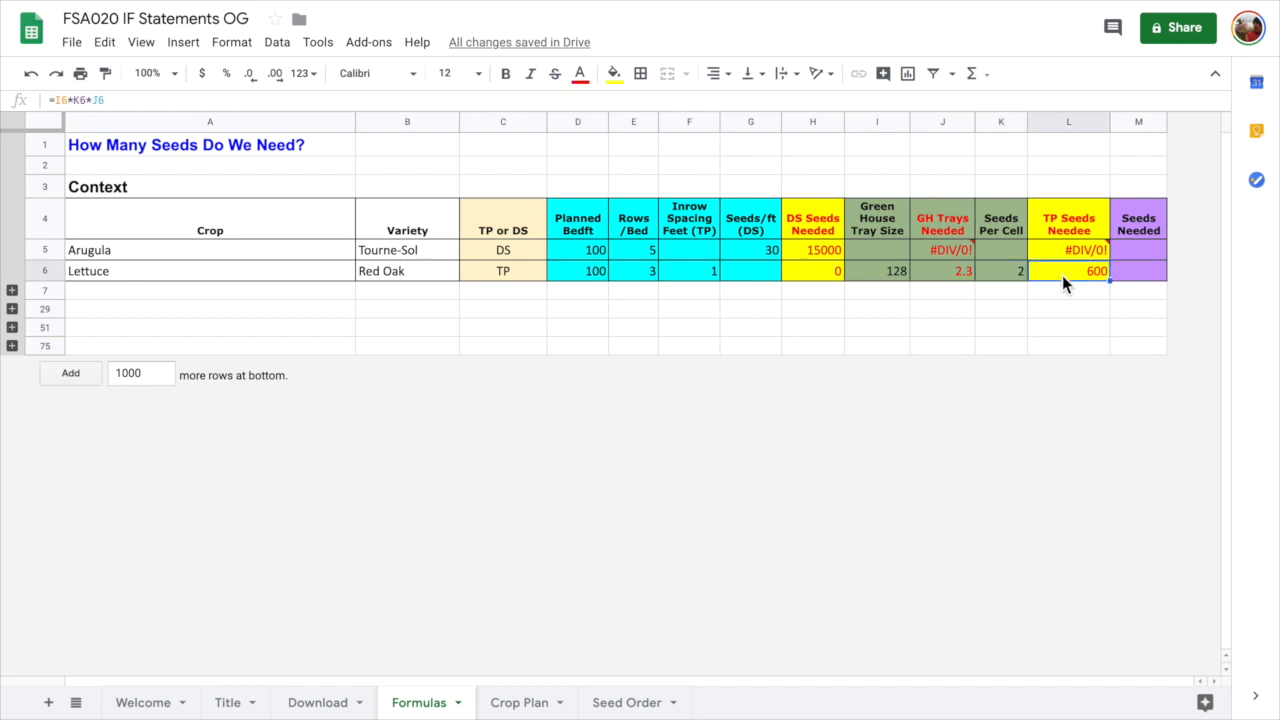
Compare the DS seeds and TP seeds columns with the empty Seeds Needed column M
click(816, 124)
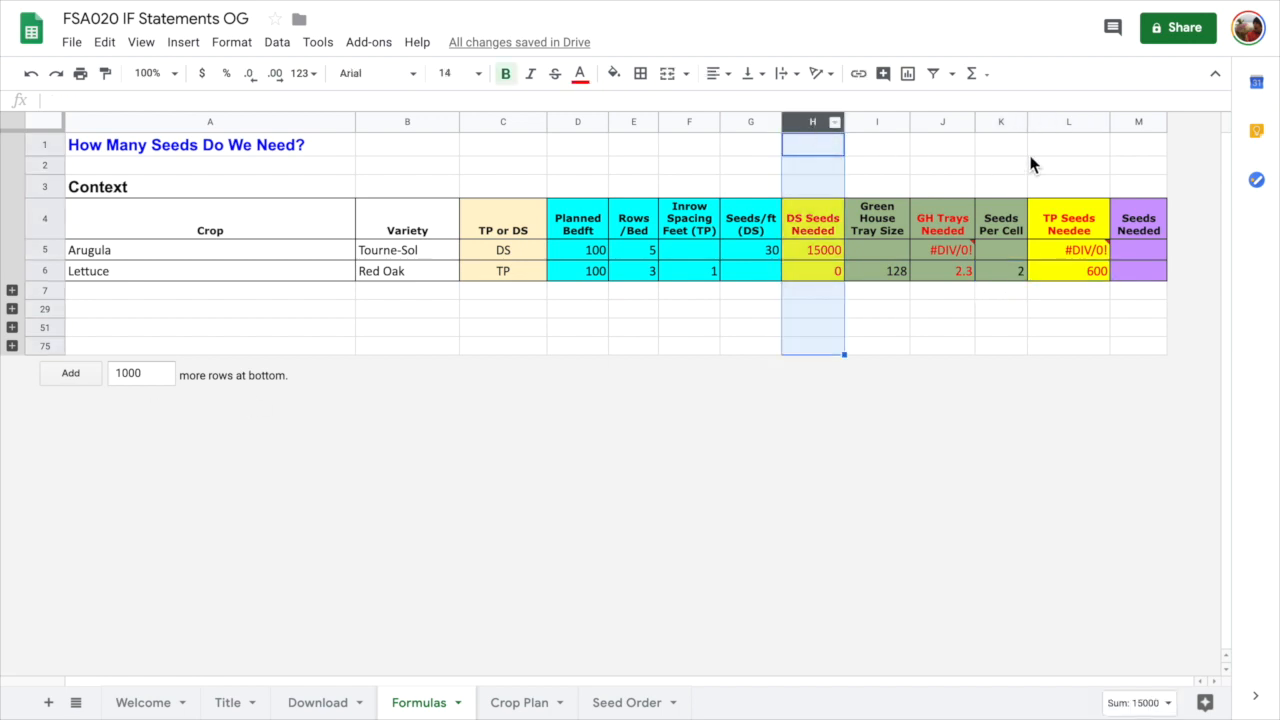
click(1074, 124)
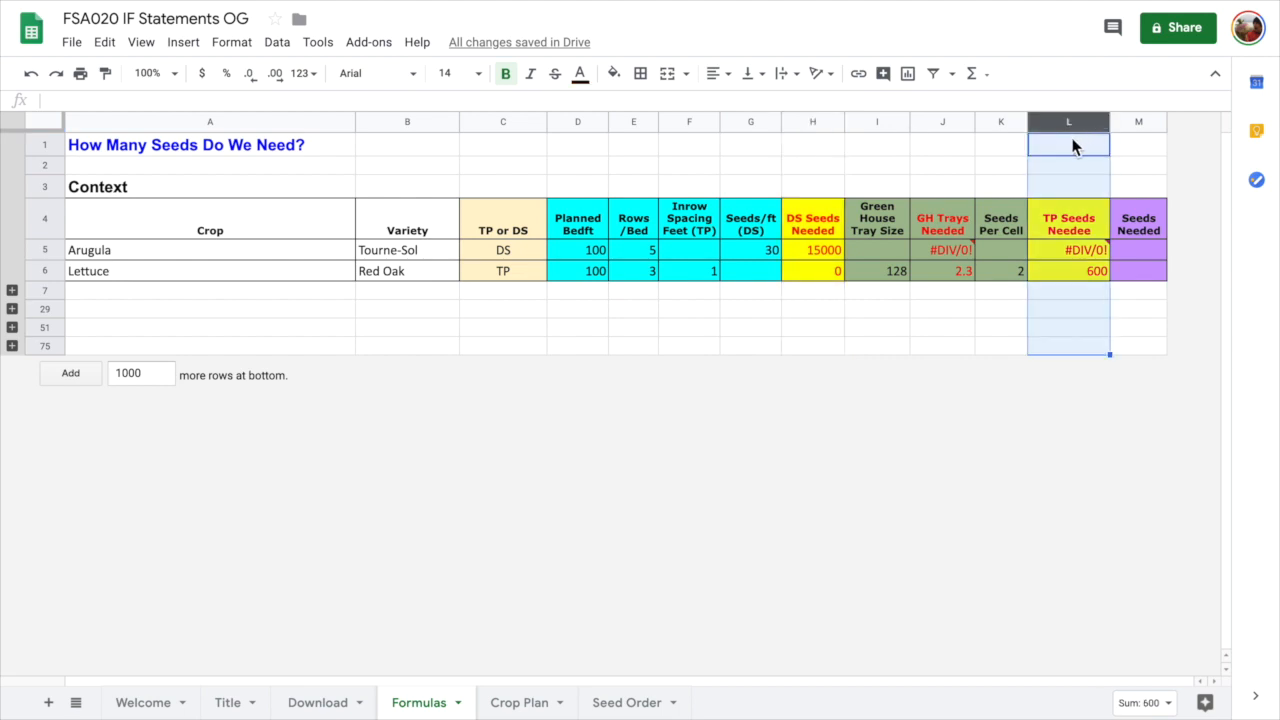
click(1138, 126)
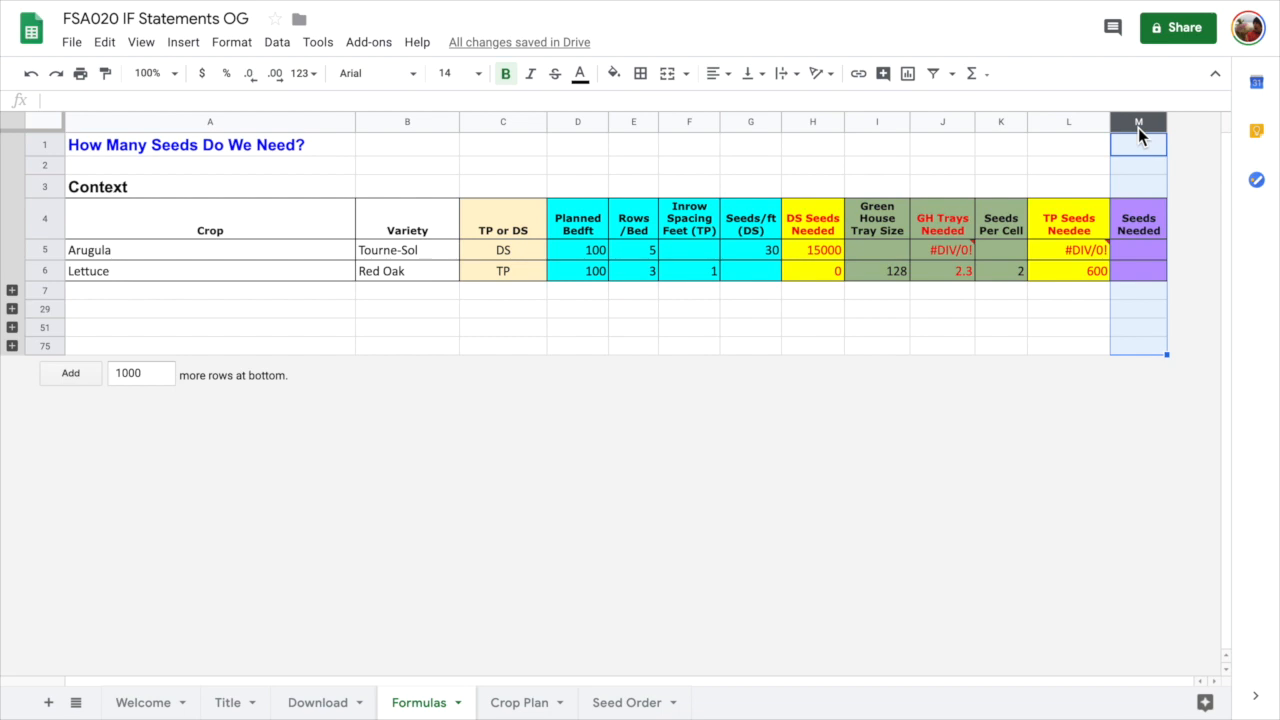
Expand the collapsed #1 Simple IF Formula section and inspect the general IF syntax in A11
click(301, 337)
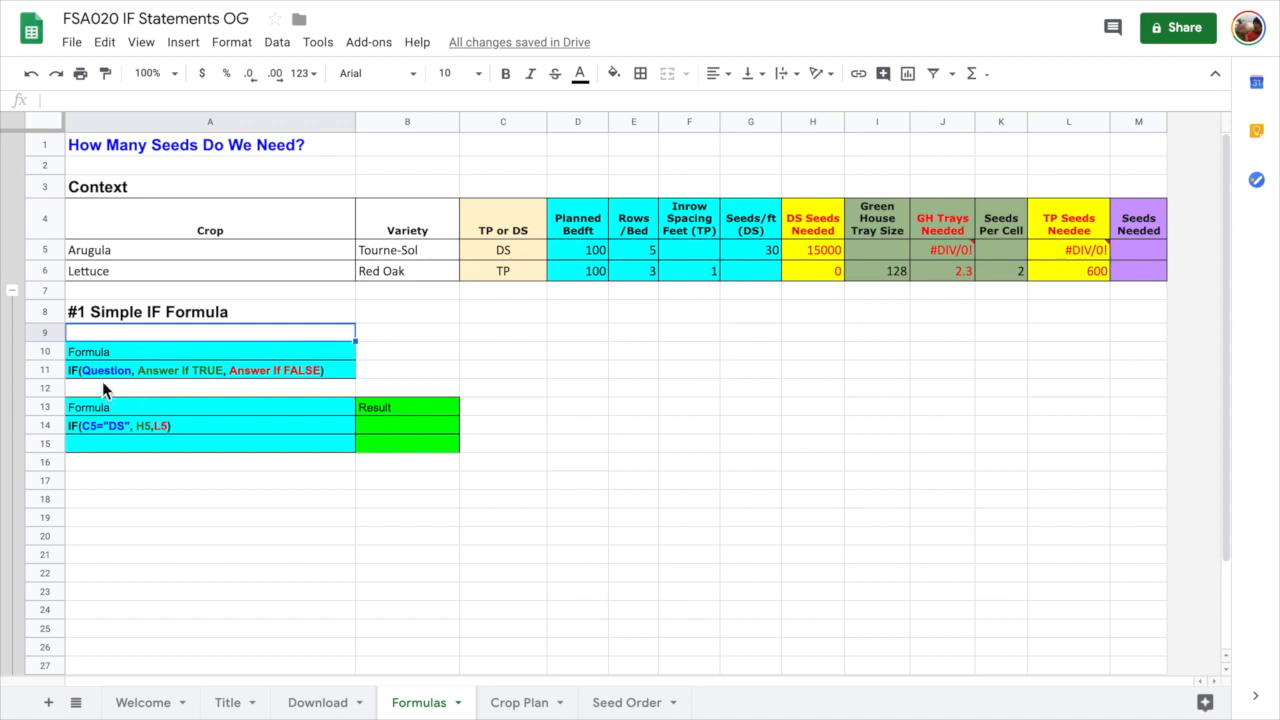
click(71, 370)
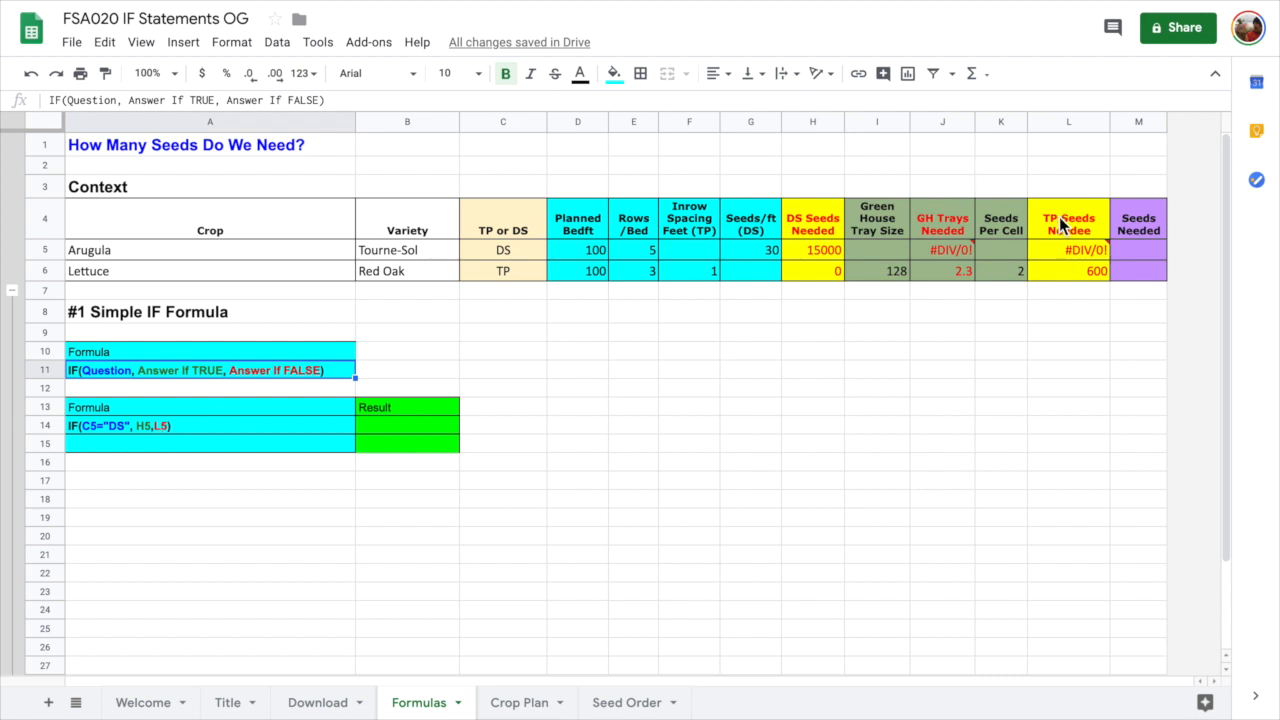
Enter A14's formula =IF(C5="DS", H5,L5) in result cell B14 and fill it down to B15
click(182, 429)
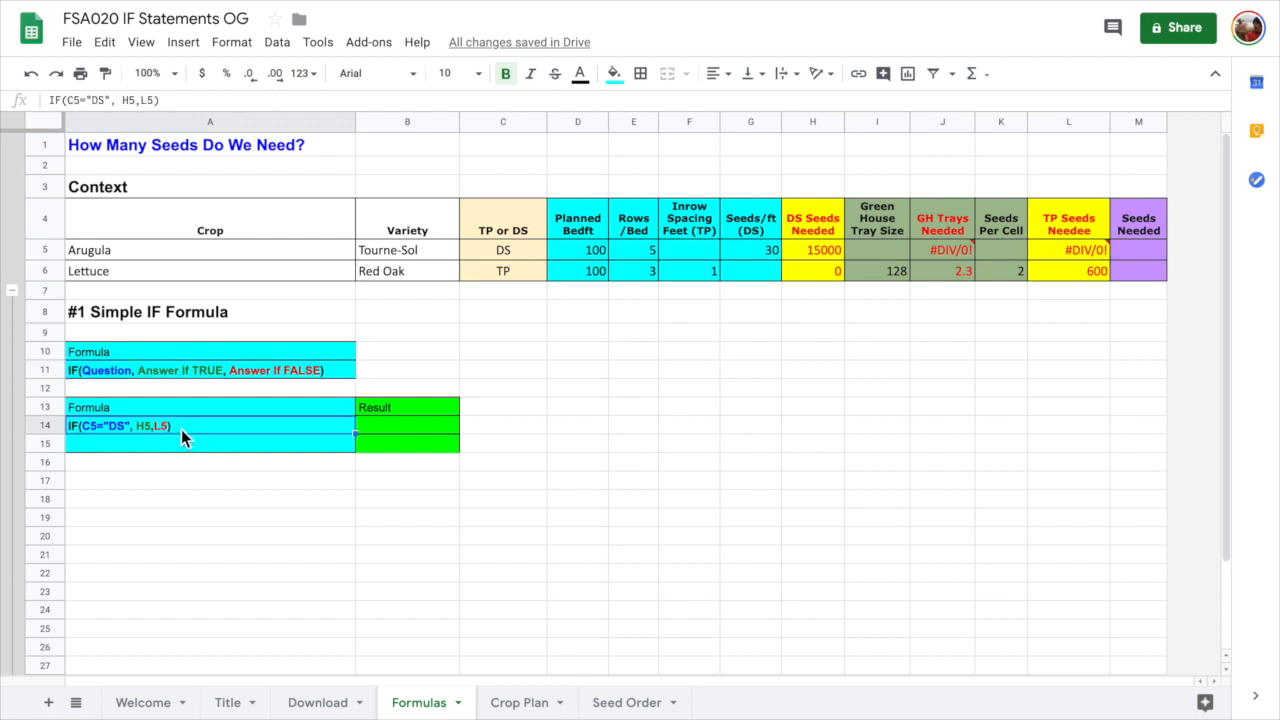
key(ctrl+c)
click(377, 428)
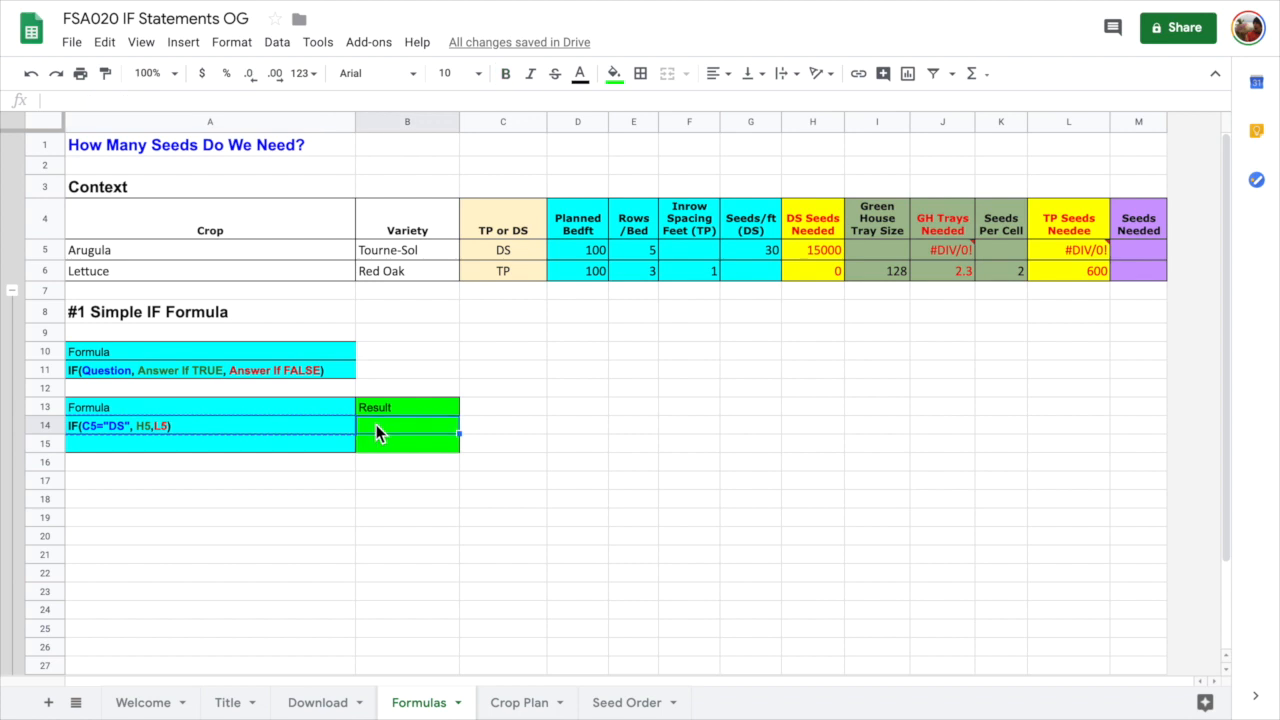
text(=)
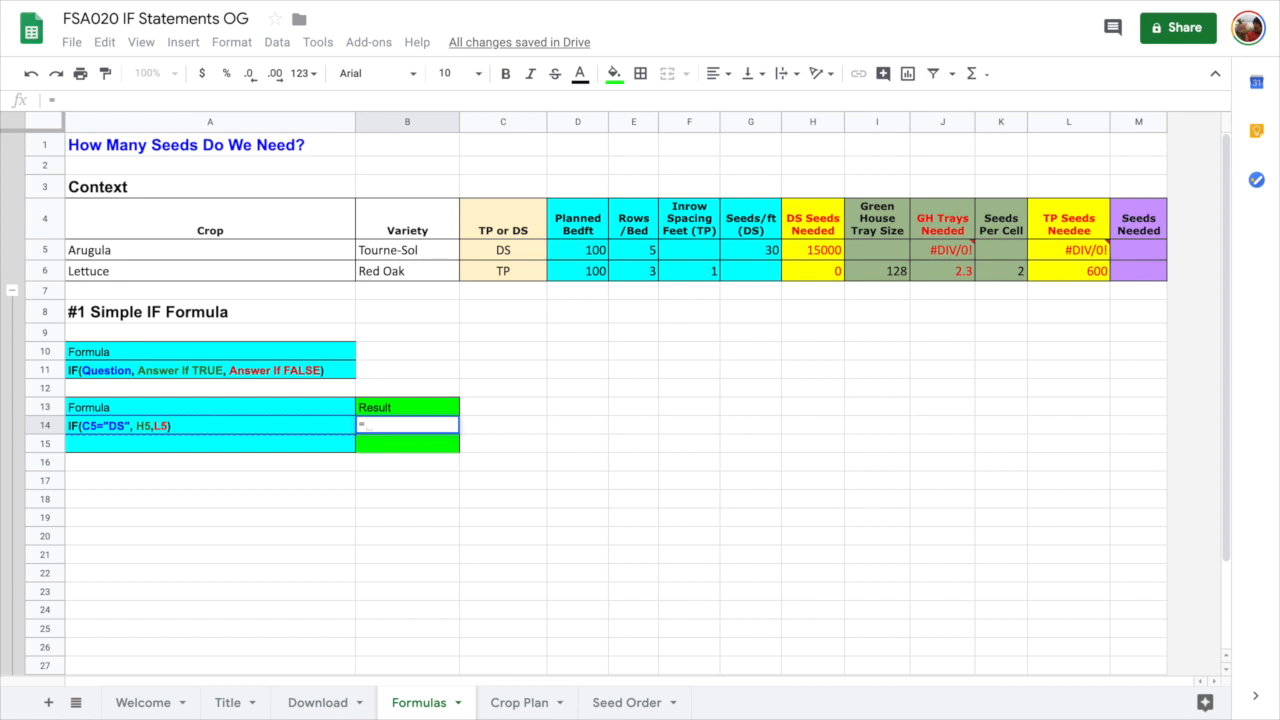
key(ctrl+v)
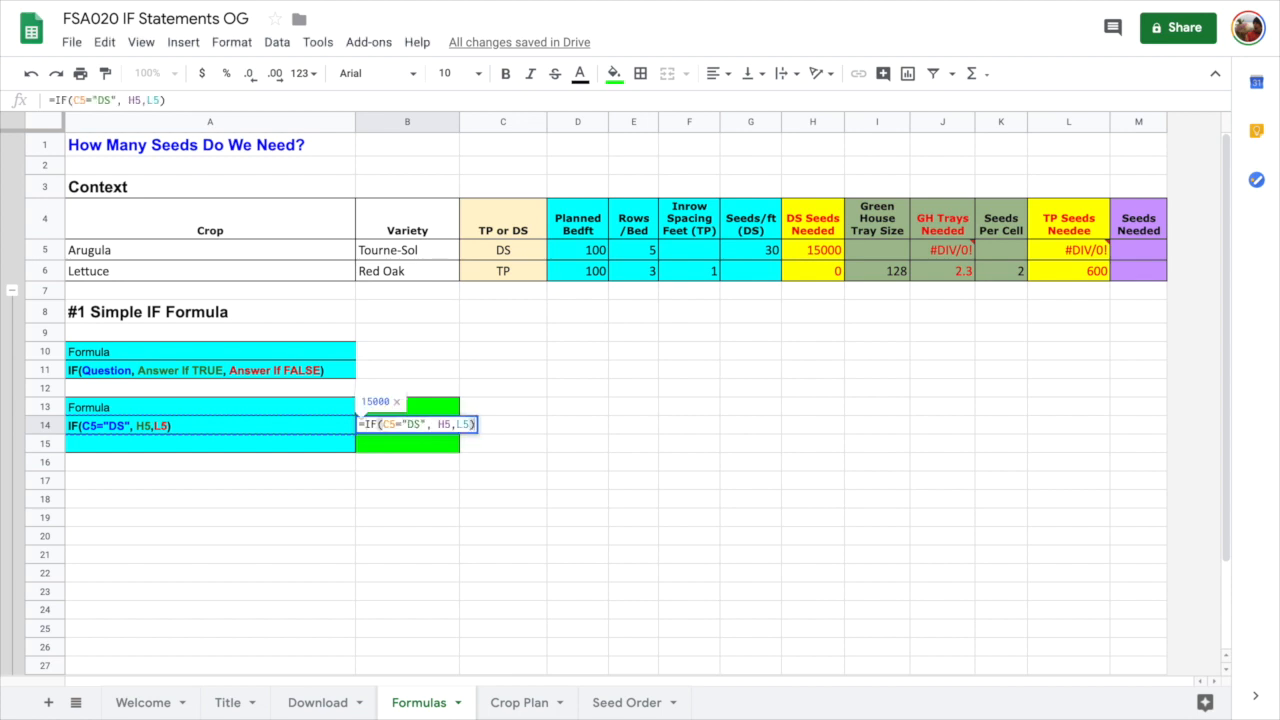
key(Return)
key(Up)
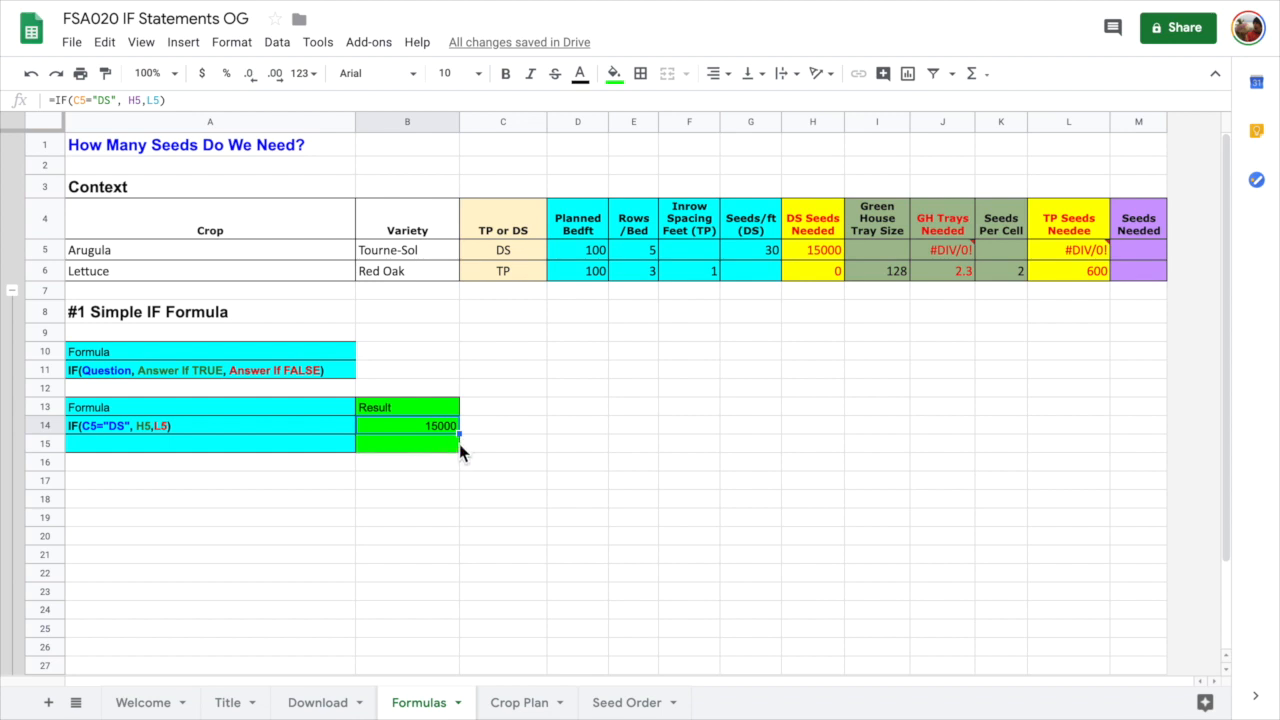
drag(460, 448, 446, 455)
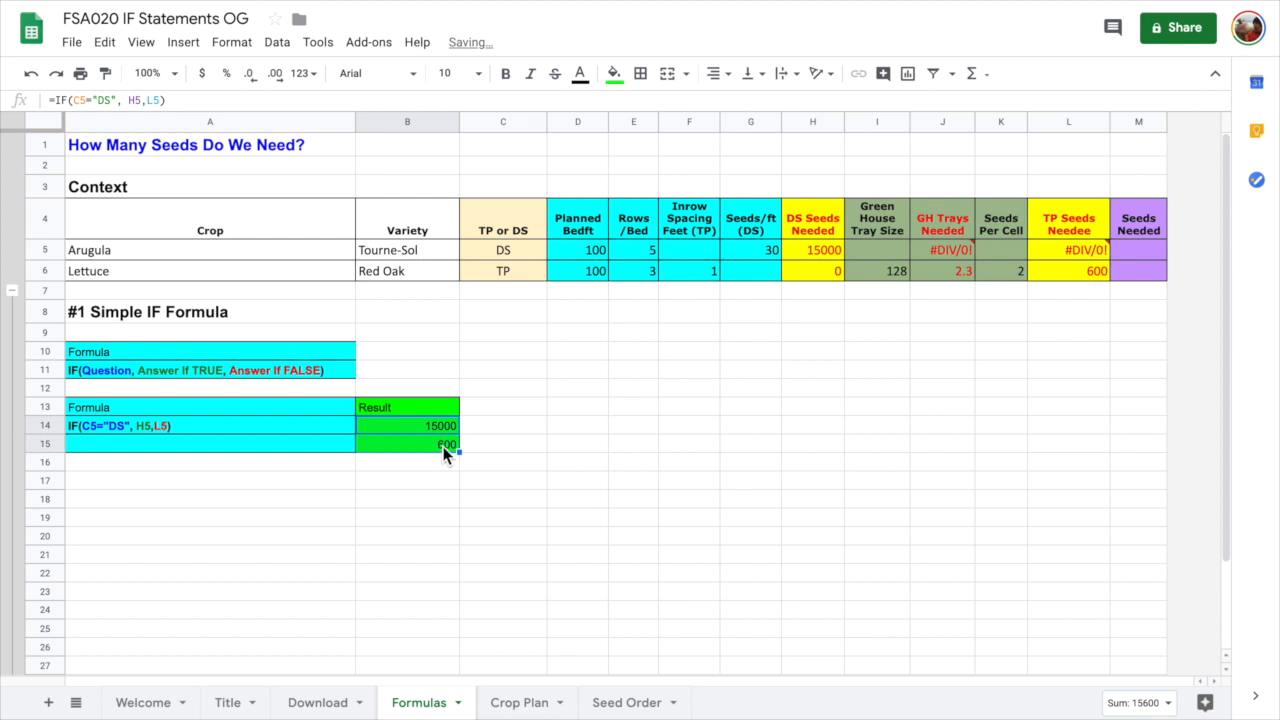
key(Down)
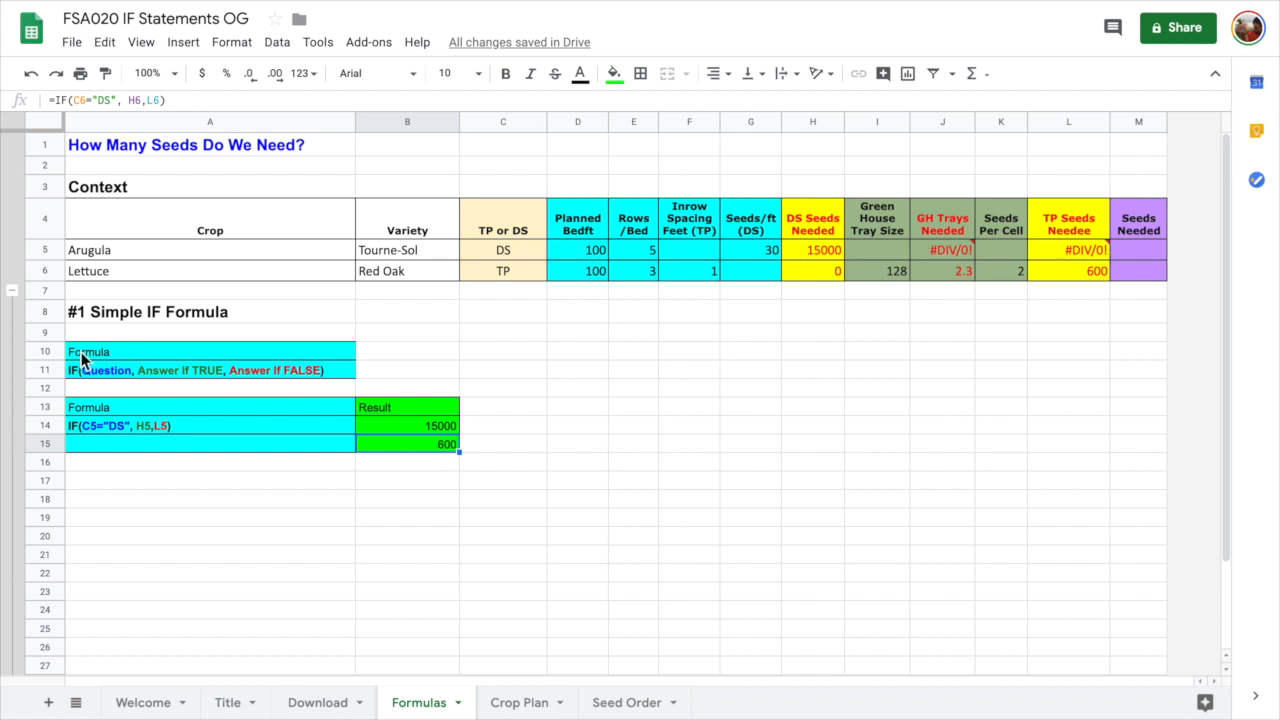
Compare the DS Seeds Needed column H with the TP seeds column L used by the simple IF formula
click(200, 332)
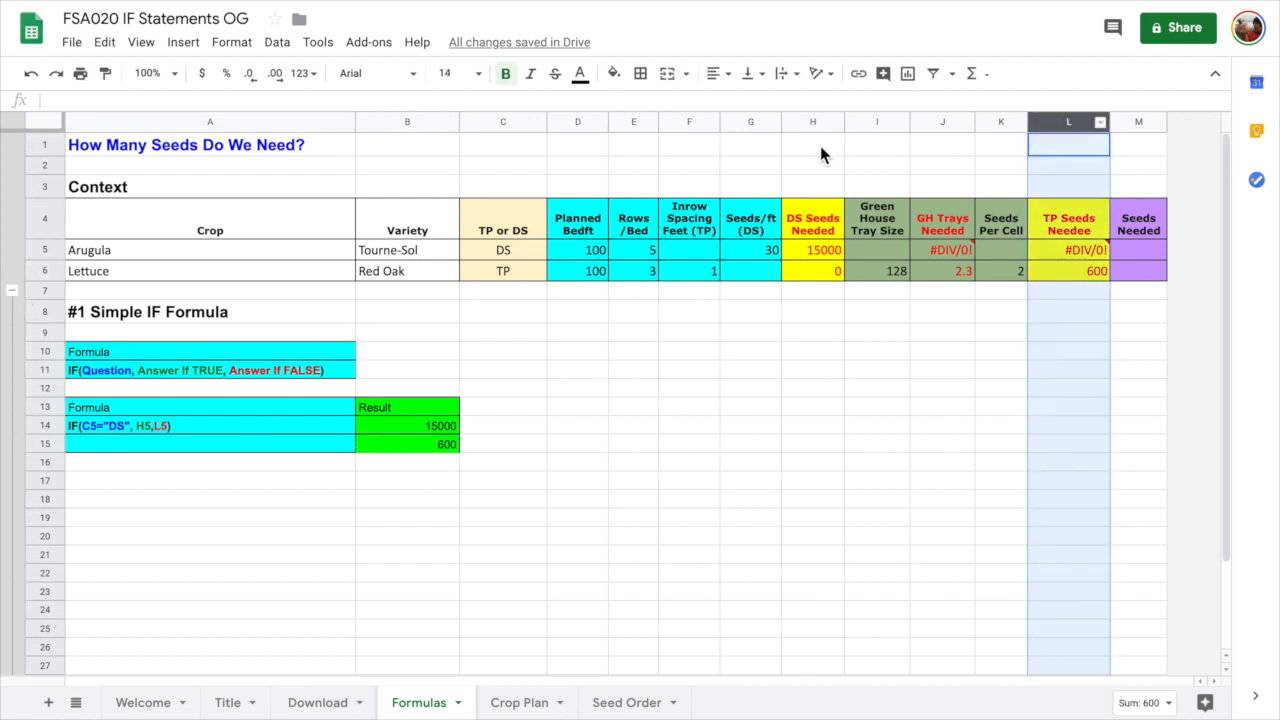
click(816, 142)
click(814, 123)
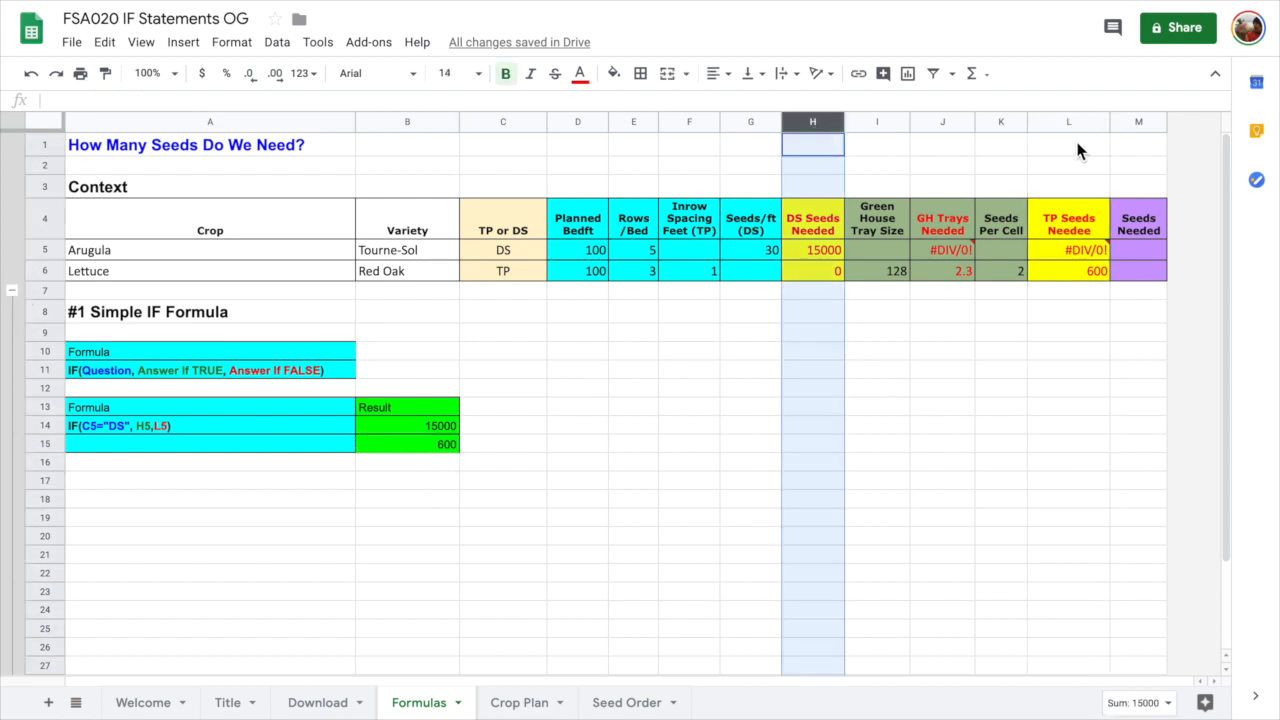
click(1066, 122)
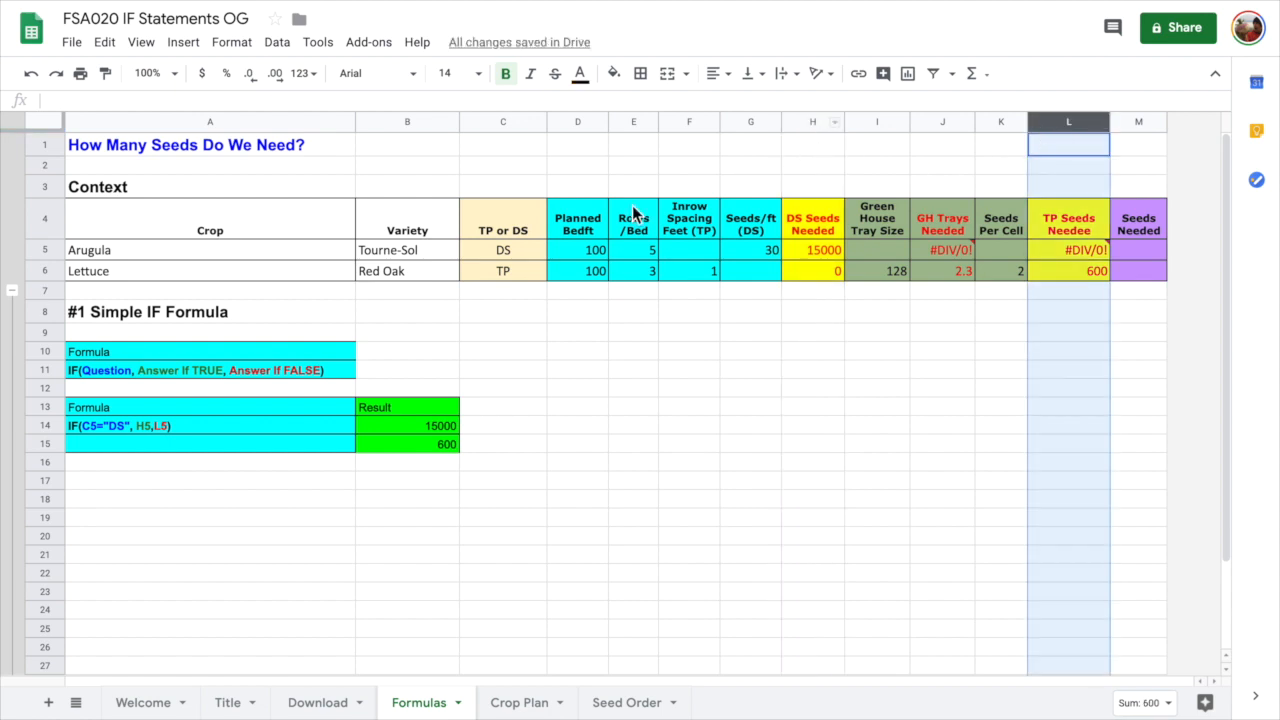
Switch from section #1 to #2 Add Formulas in IF Formula and enter =IF(C5="DS", D5*E5*G5,L5) in B36
click(12, 292)
click(111, 355)
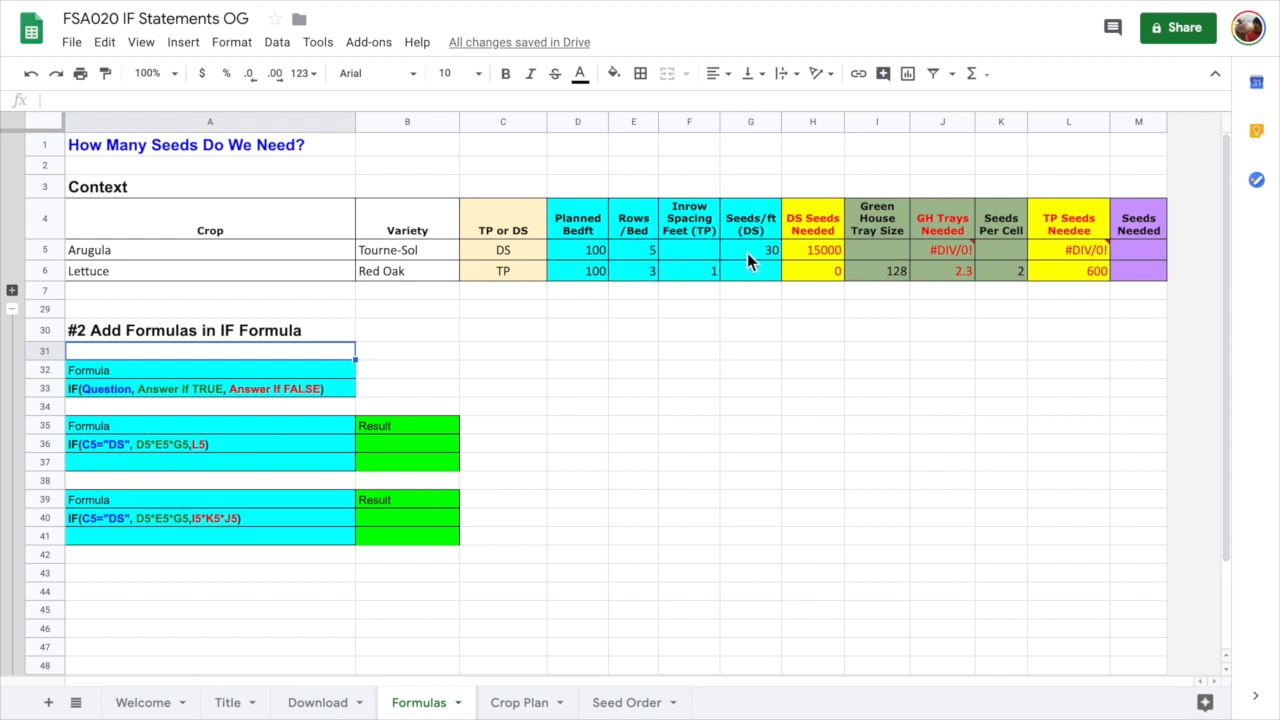
click(198, 447)
key(ctrl+c)
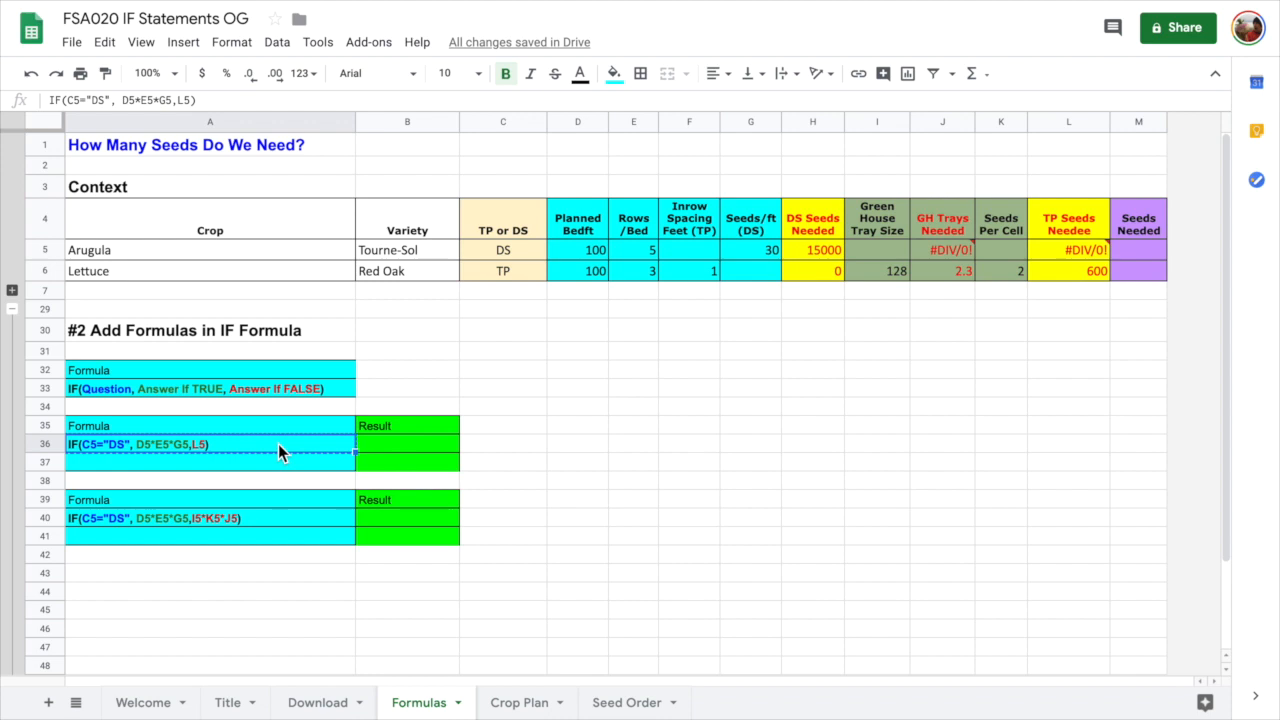
click(379, 442)
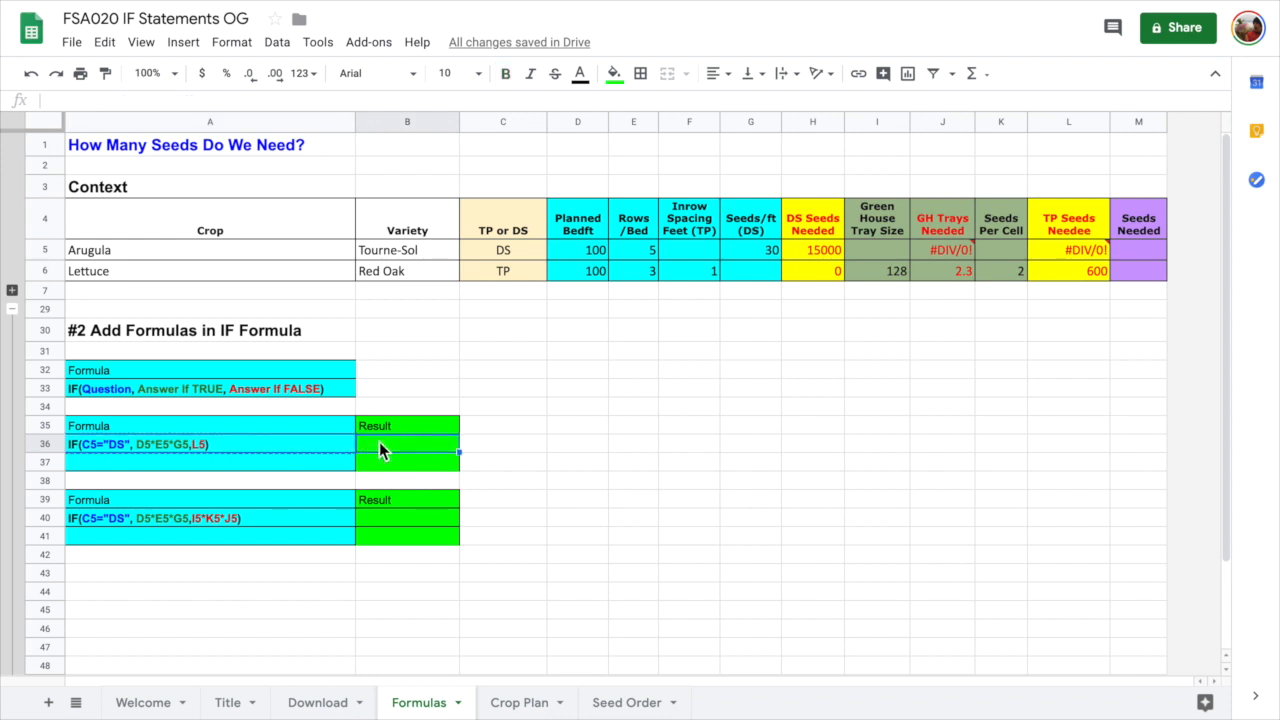
text(=)
key(ctrl+v)
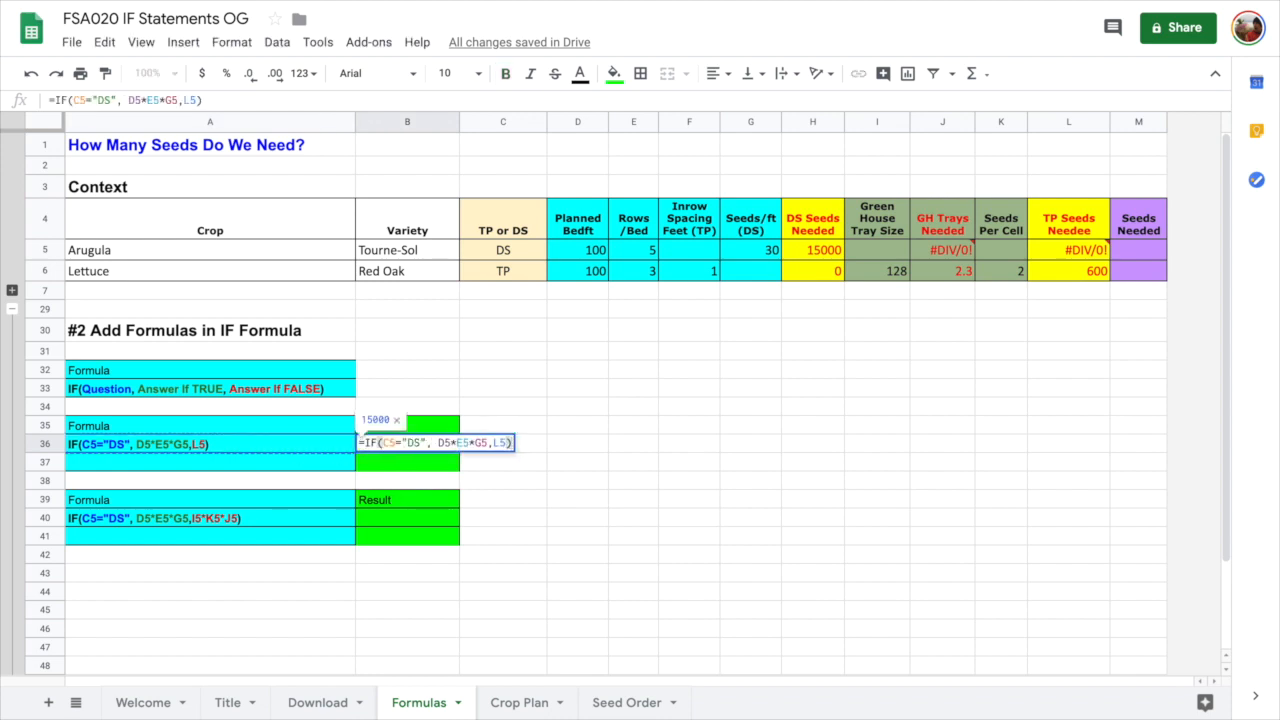
key(Return)
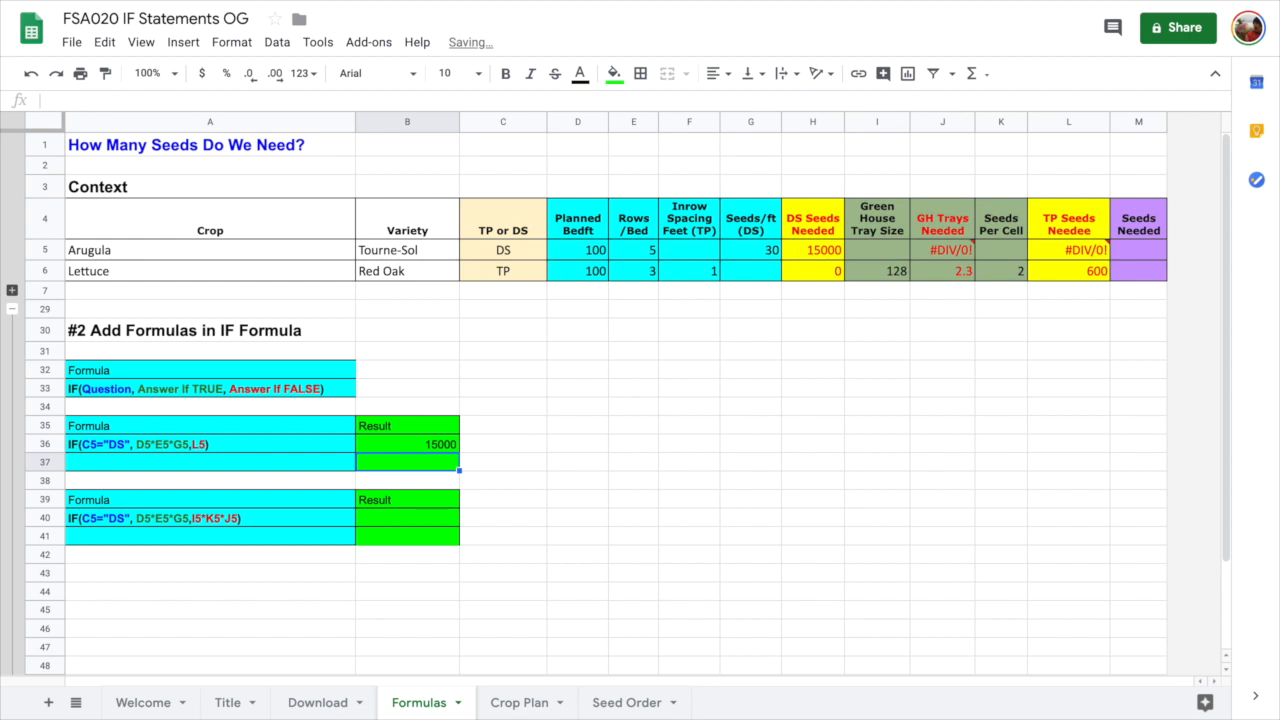
key(Up)
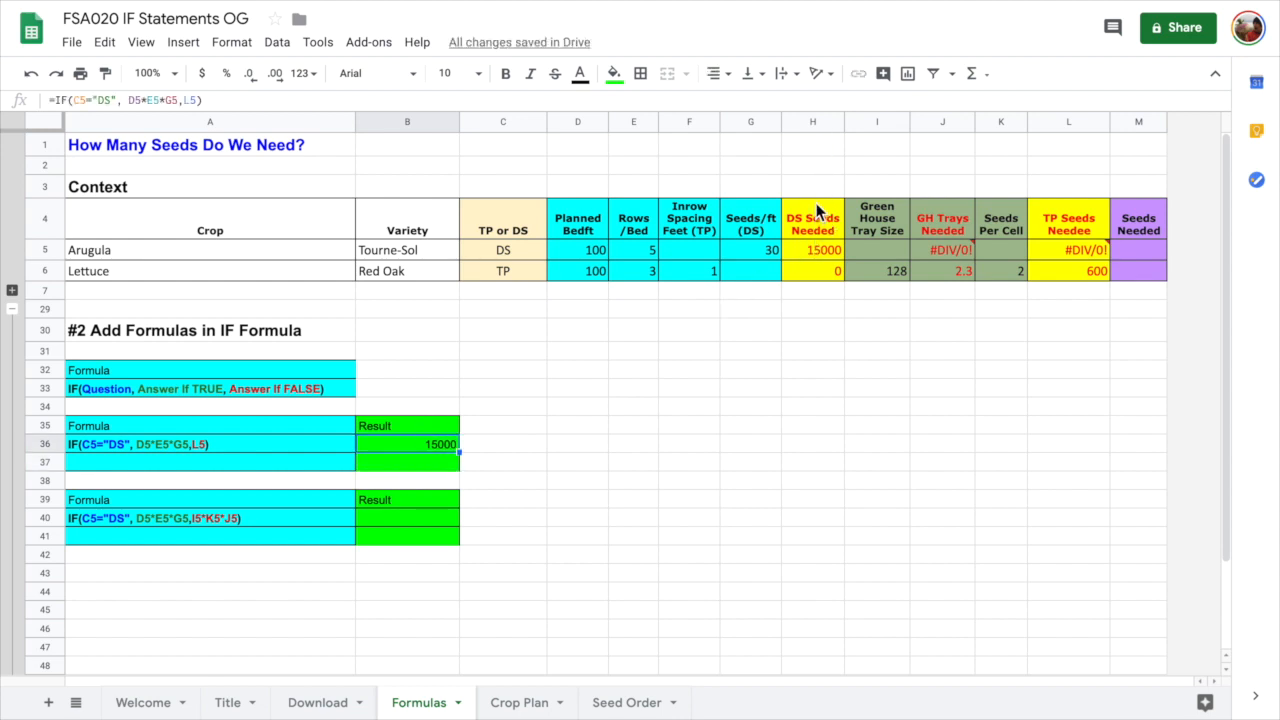
Clear the DS Seeds Needed header and values in H4:H6, and fill B36's formula down to B37
drag(820, 222, 824, 274)
key(Delete)
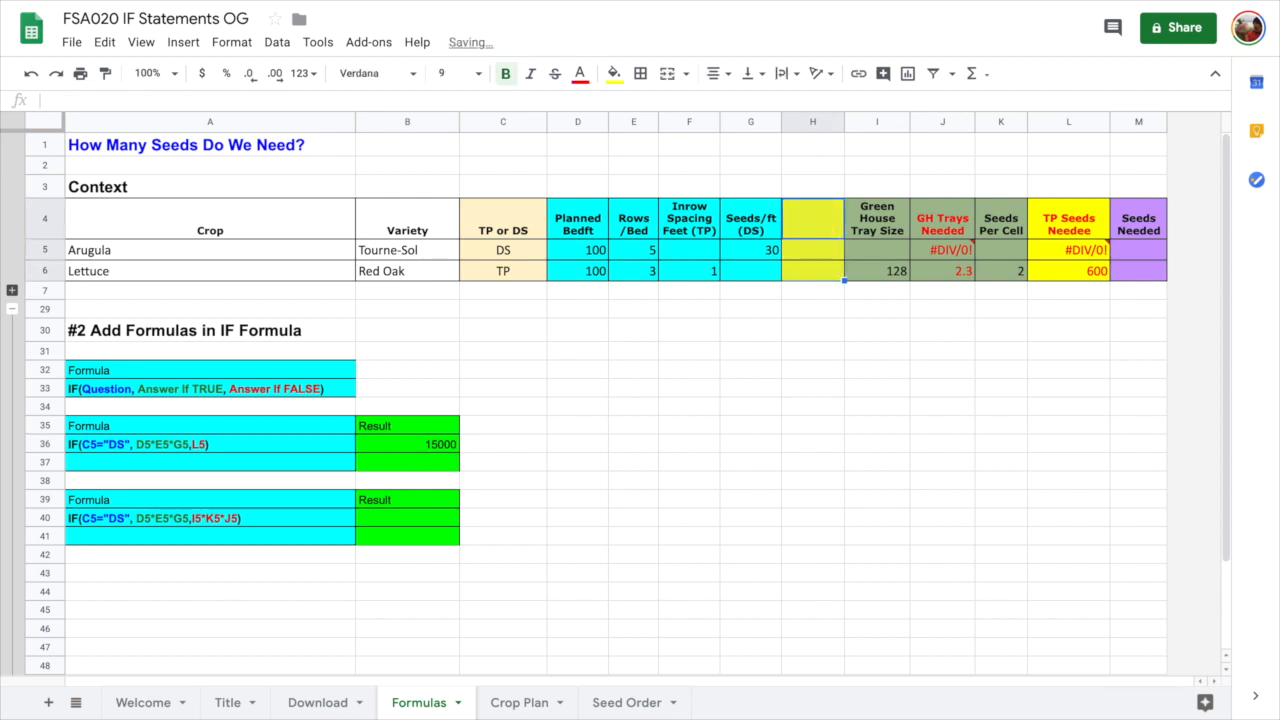
click(442, 450)
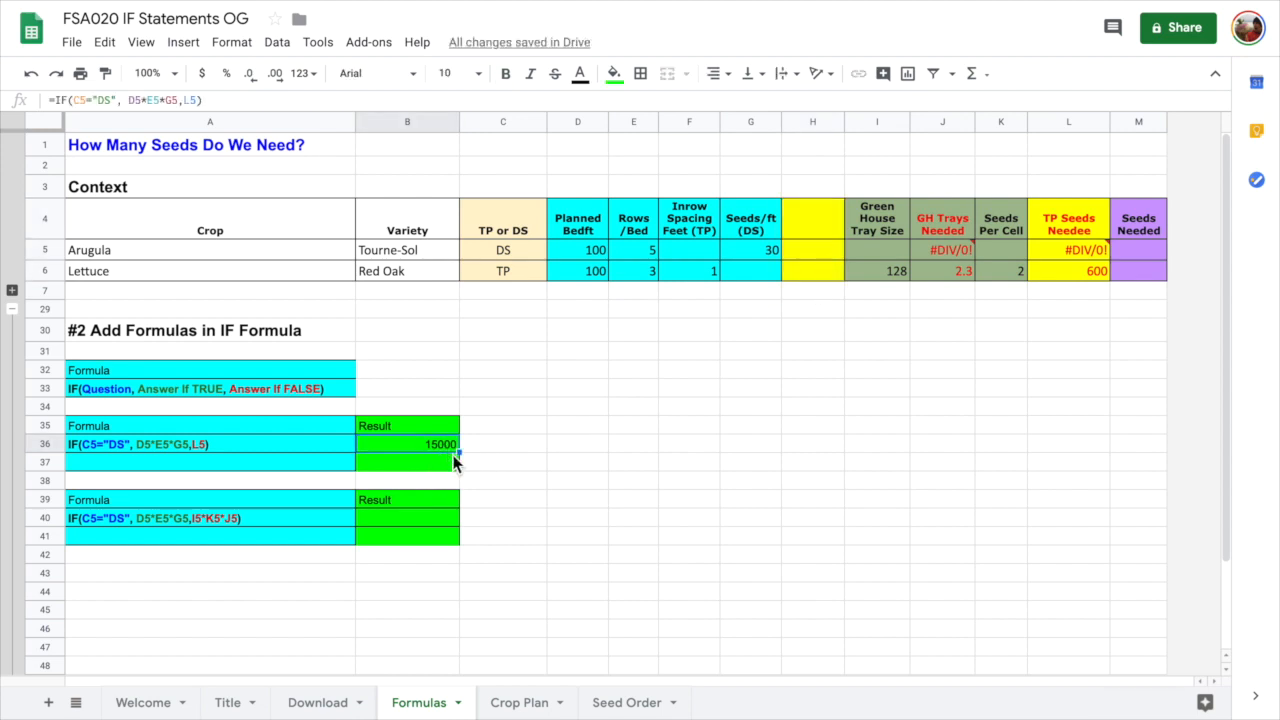
drag(459, 453, 460, 477)
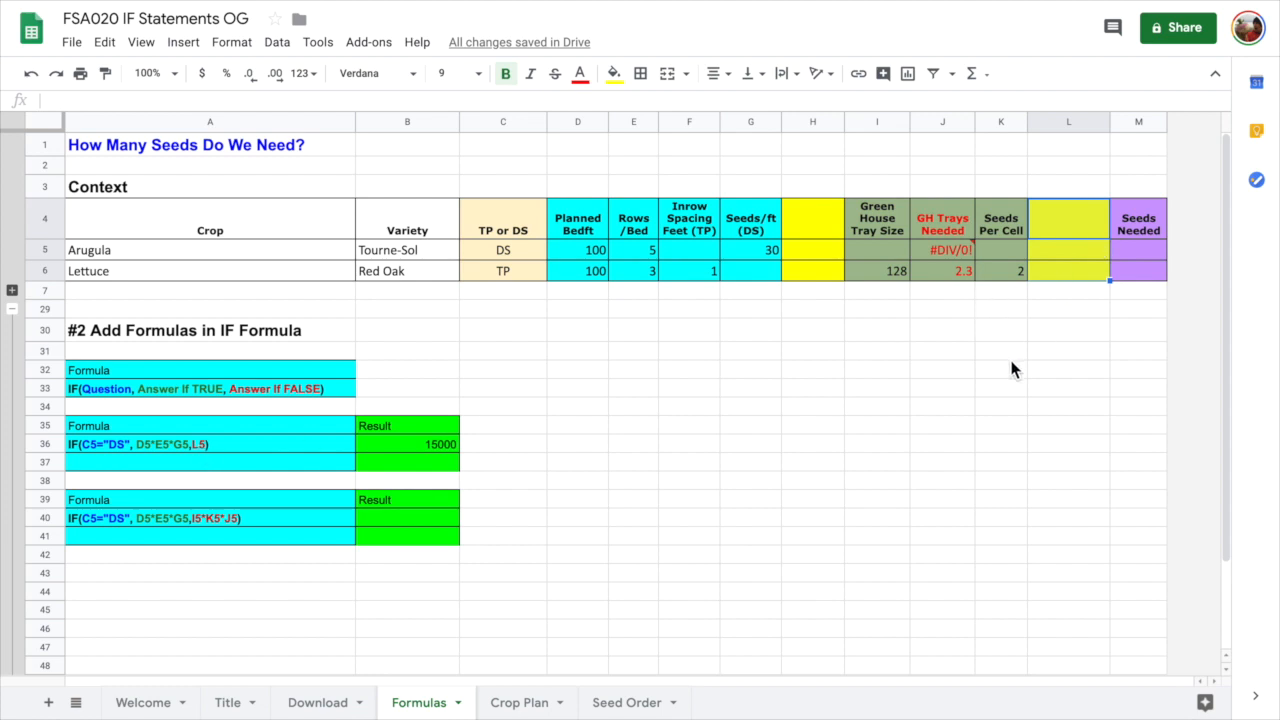
Undo the clearing of the TP seeds cells L4:L6 and the shift of tray size 128 from I6 to I5
key(ctrl+z)
click(436, 467)
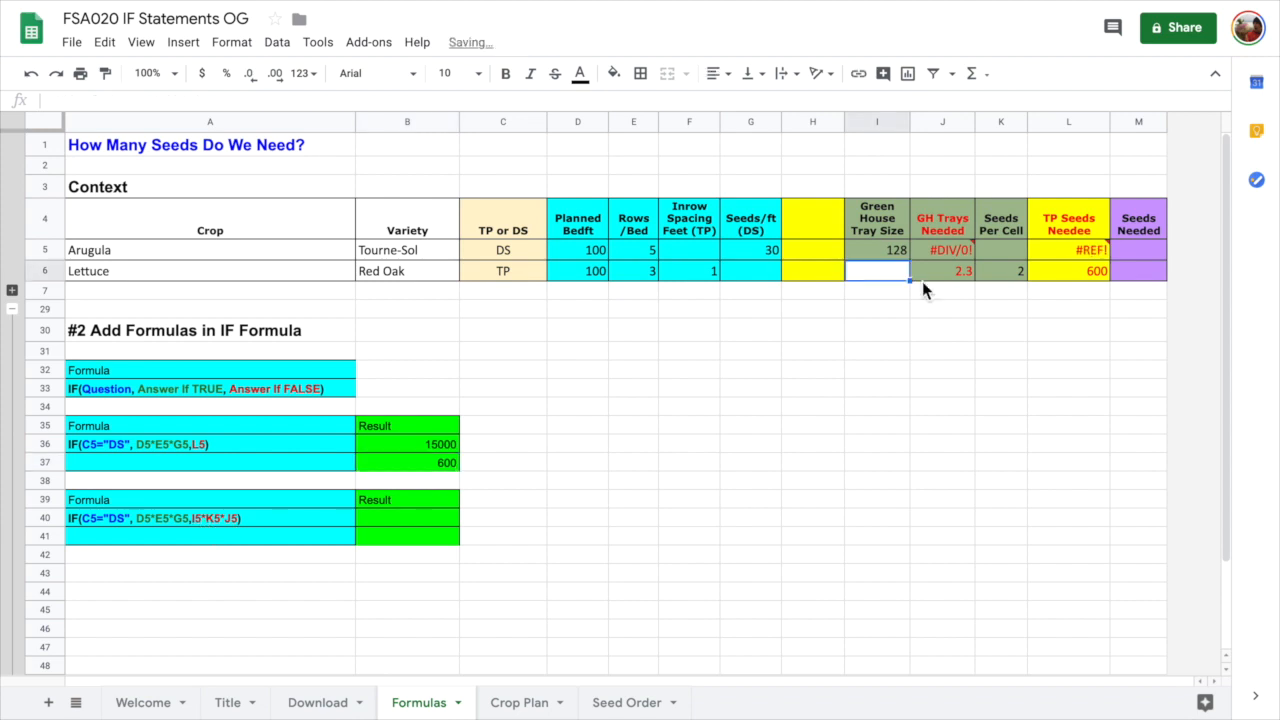
key(ctrl+z)
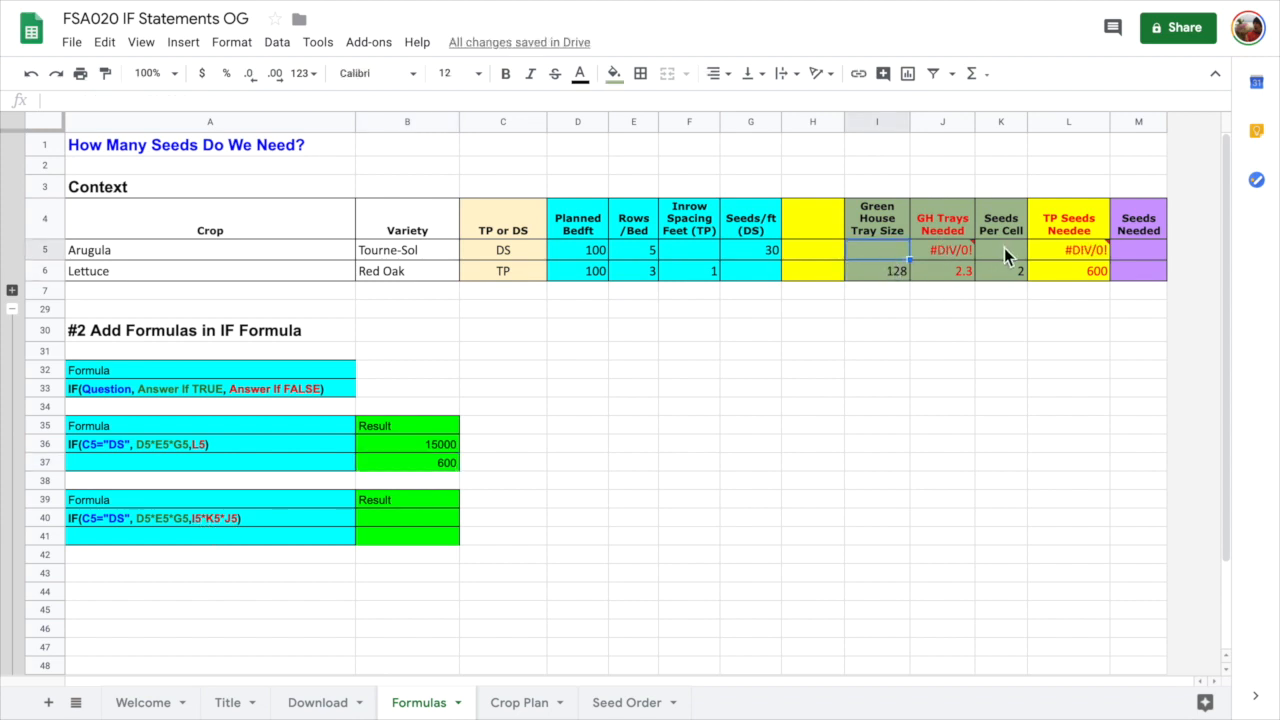
Enter A40's formula =IF(C5="DS", D5*E5*G5,I5*K5*J5) in result cell B40
click(322, 513)
key(ctrl+c)
key(Right)
text(=)
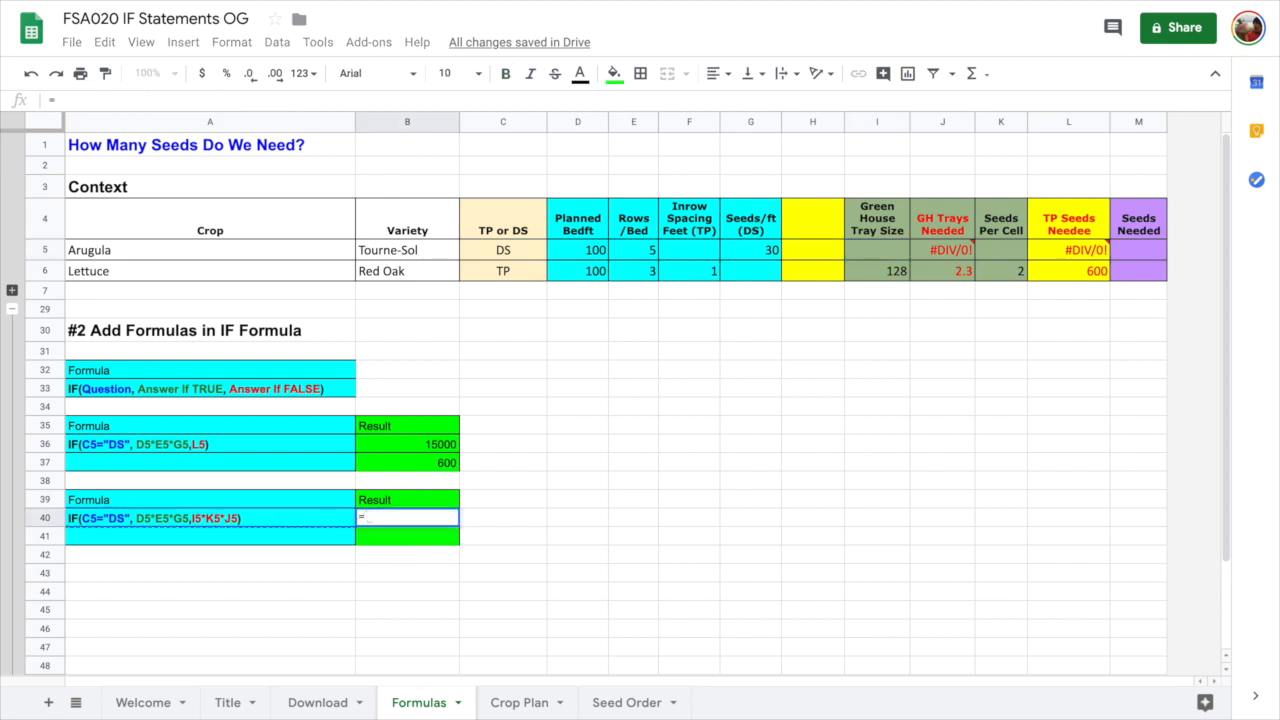
key(ctrl+v)
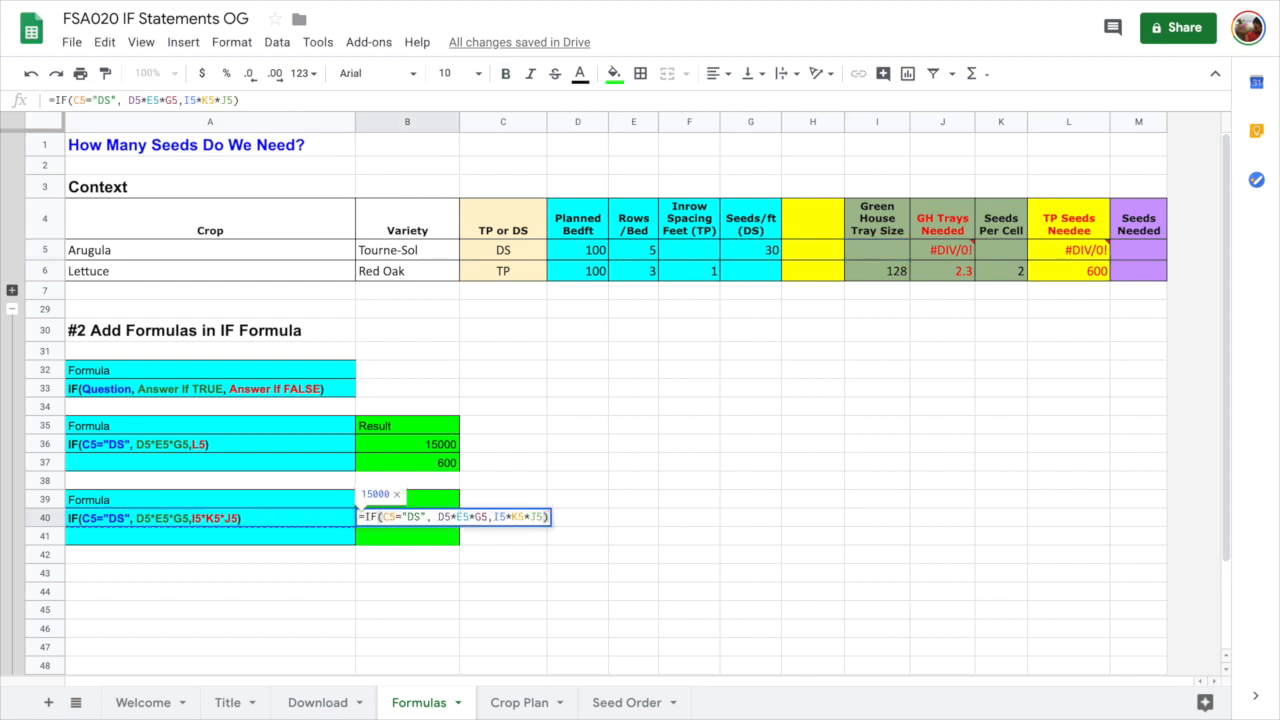
key(Return)
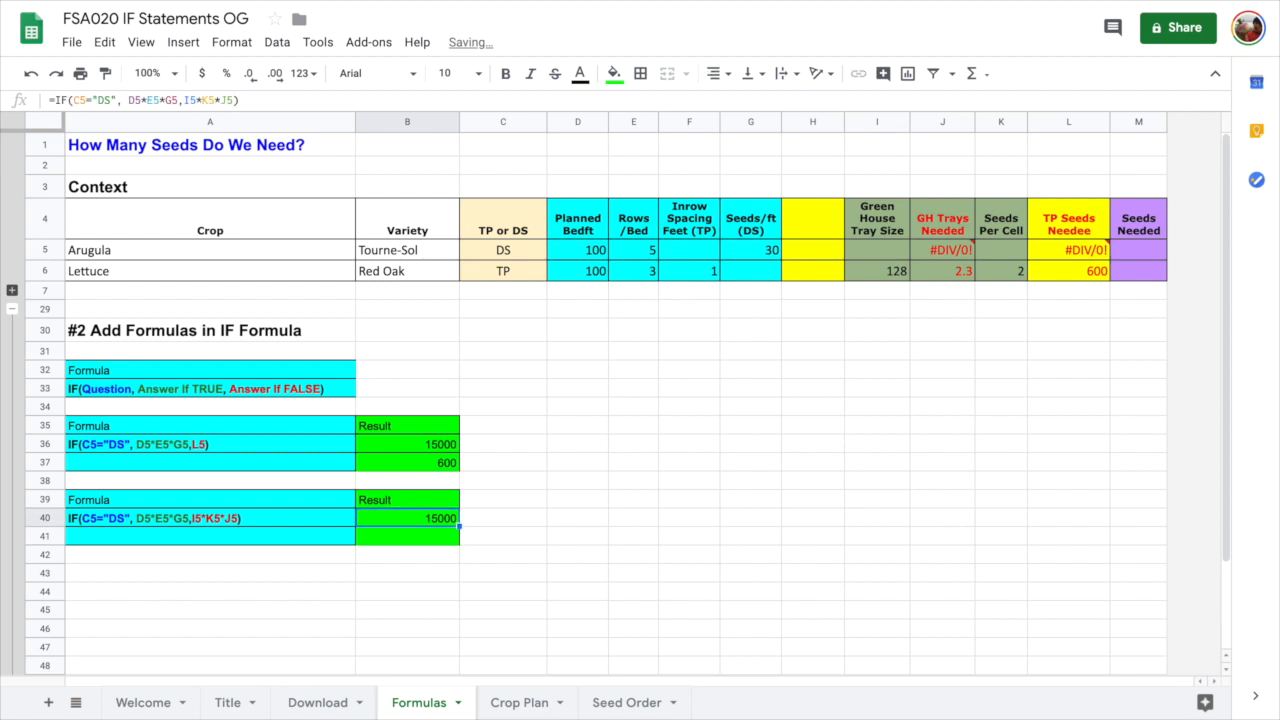
Fill B40's formula down to B41 and clear the TP seeds header and values in L4:L6
click(521, 256)
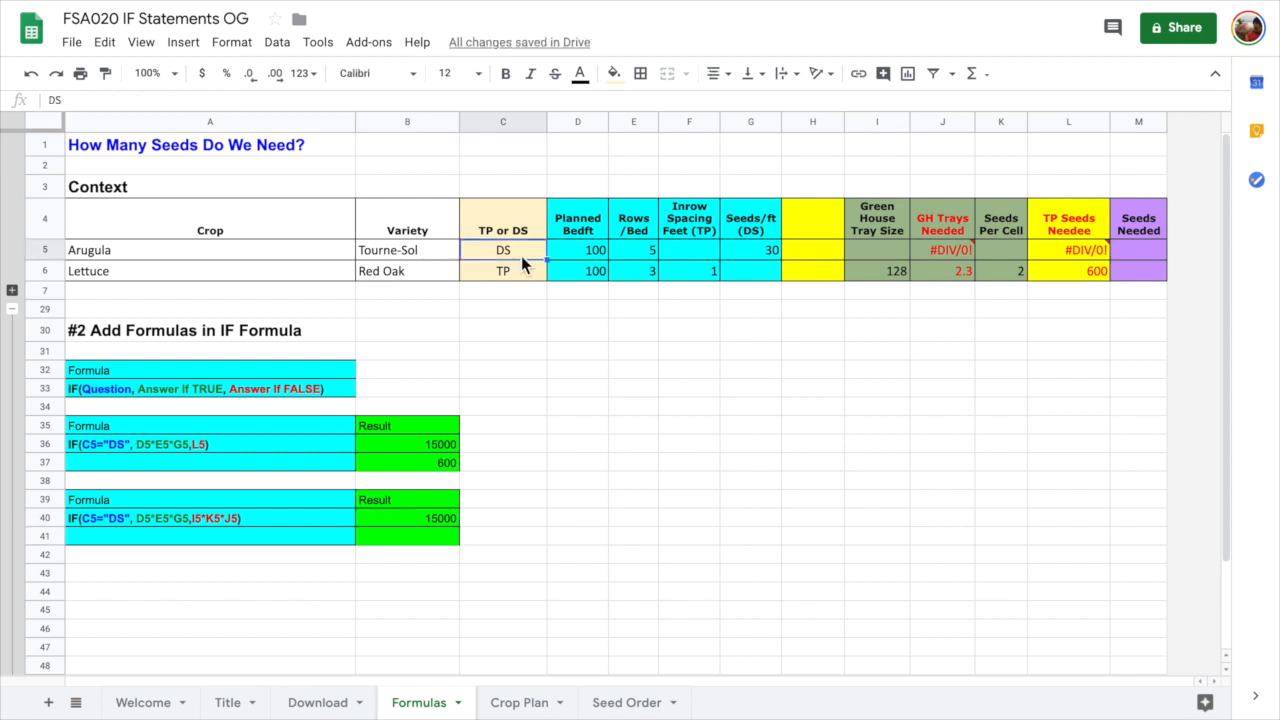
click(440, 522)
drag(461, 528, 457, 540)
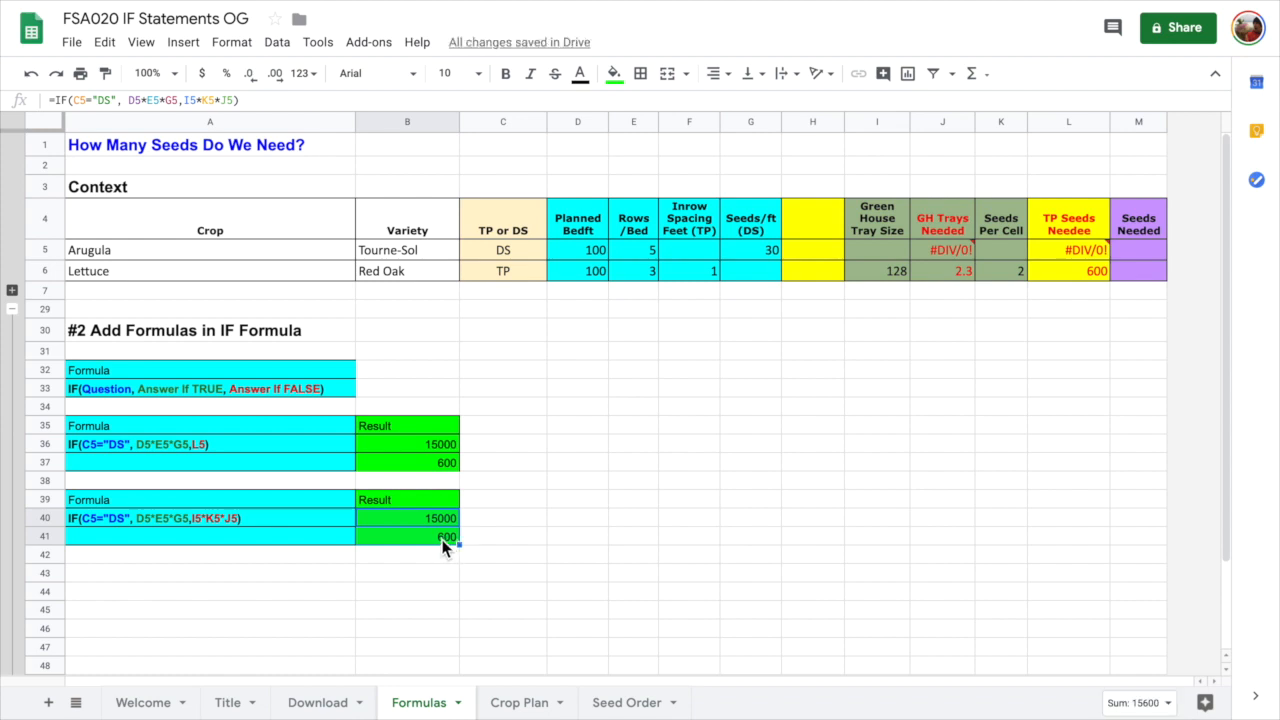
drag(1061, 221, 1066, 271)
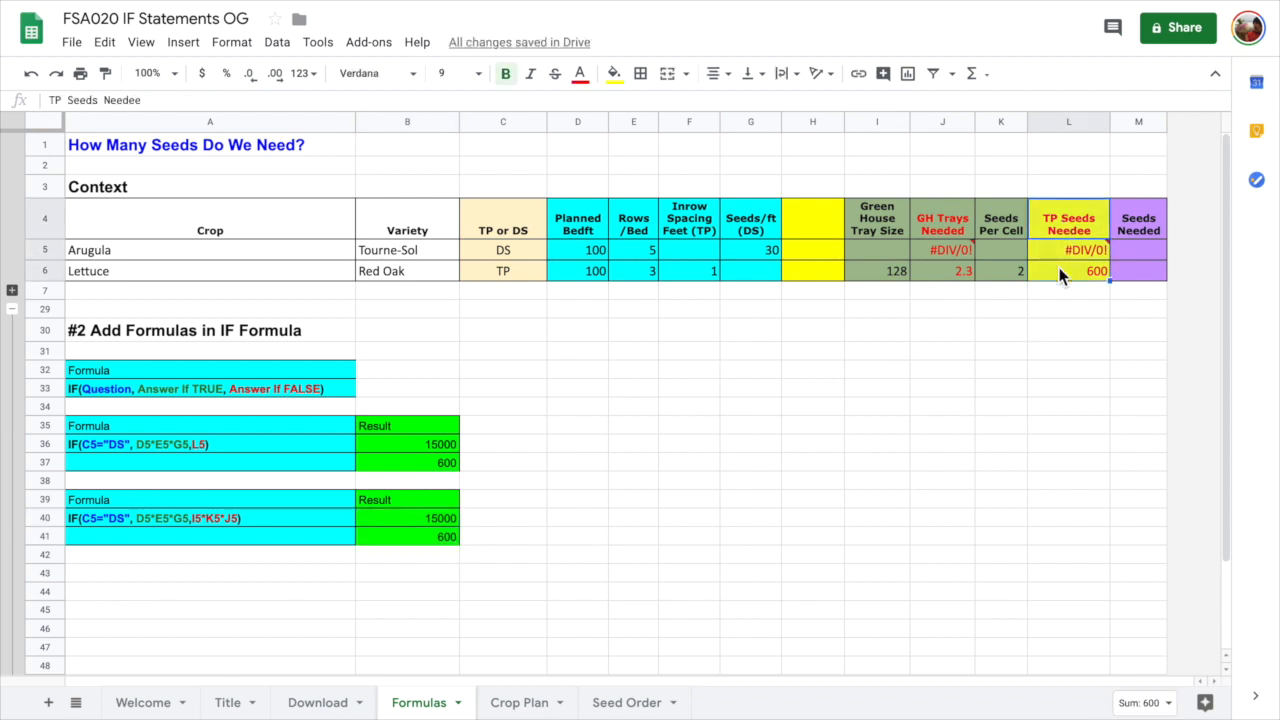
key(Delete)
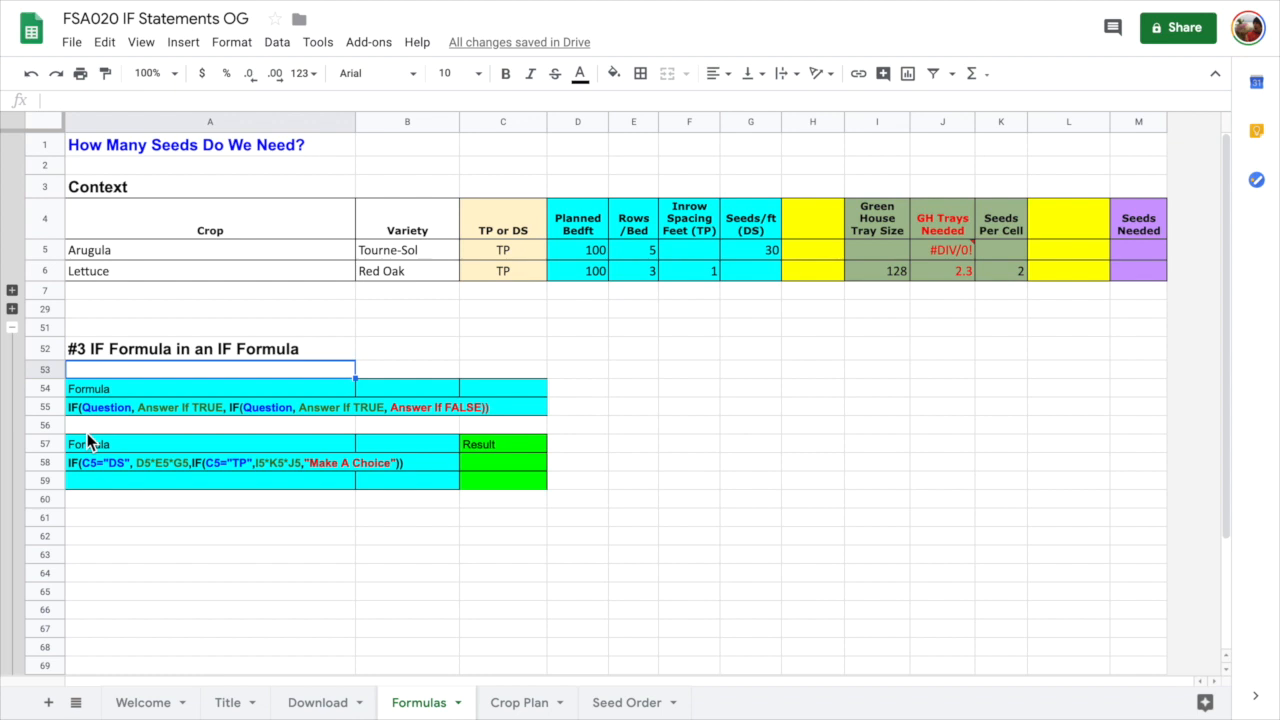
Examine the nested IF syntax in A55 and enter =IF(C5="DS", D5*E5*G5,IF(C5="TP",I5*K5*J5,"Make A Choice")) in C58
click(87, 414)
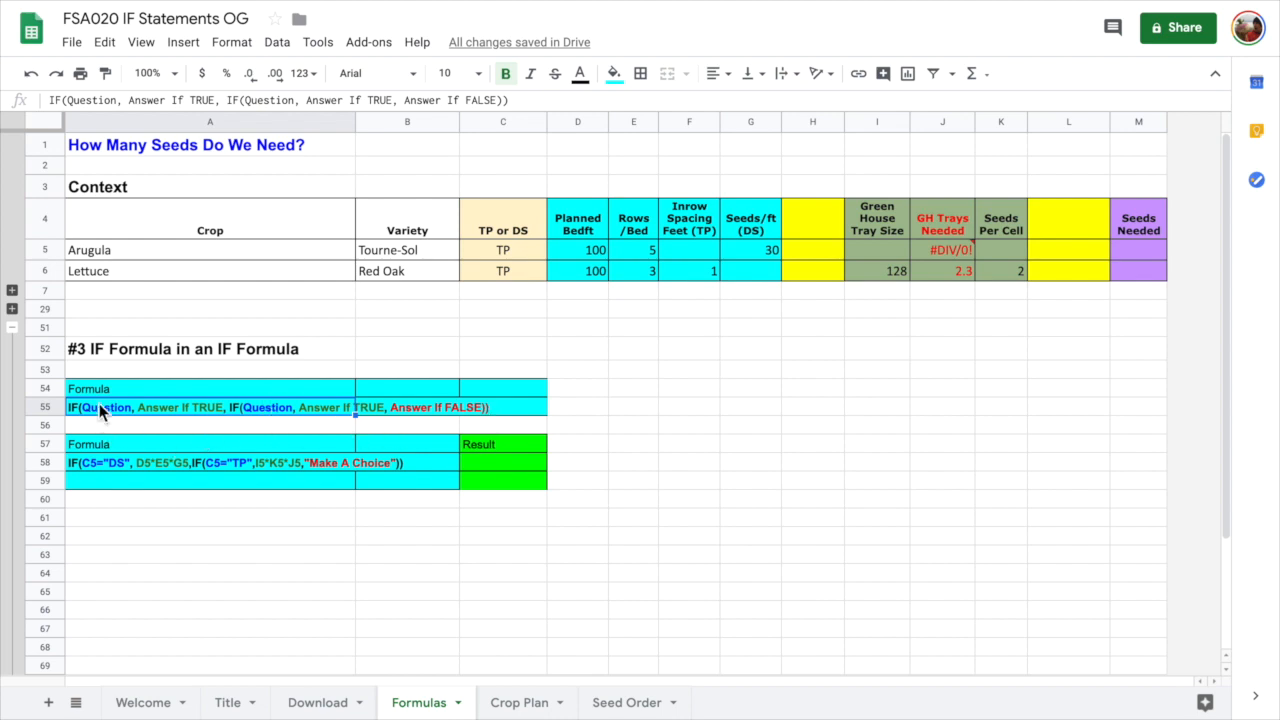
click(256, 423)
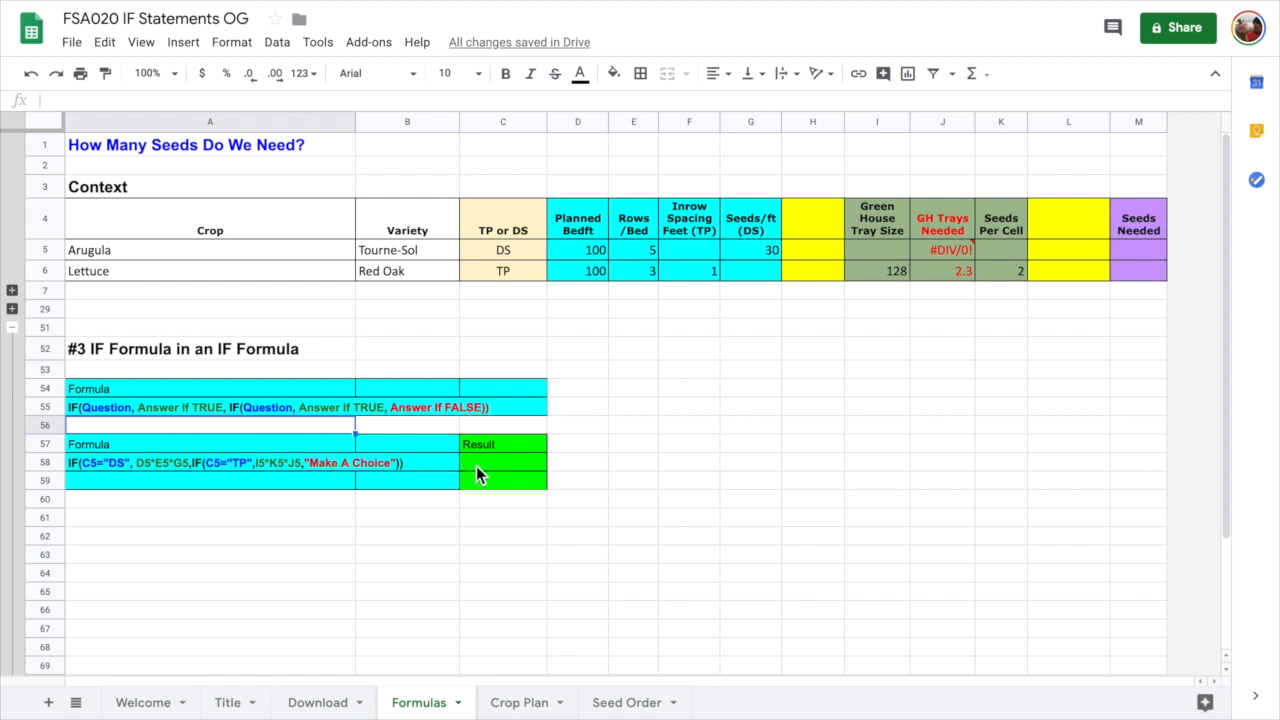
click(154, 466)
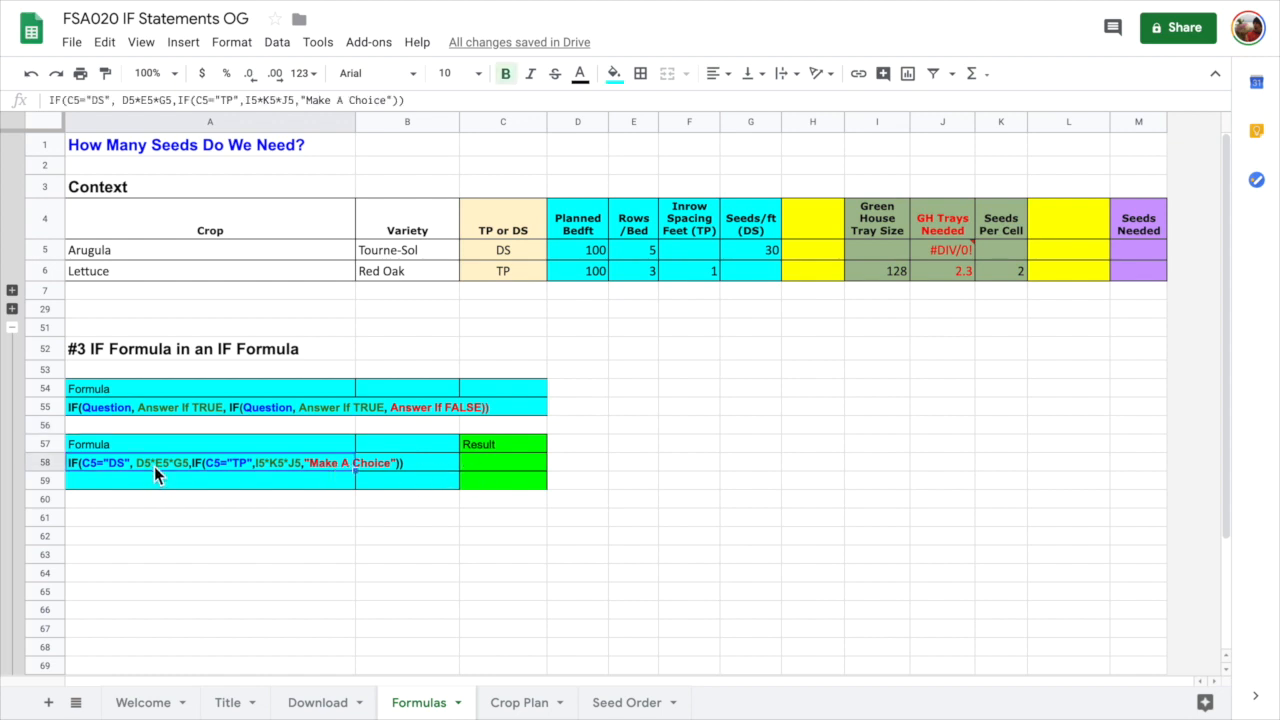
click(478, 464)
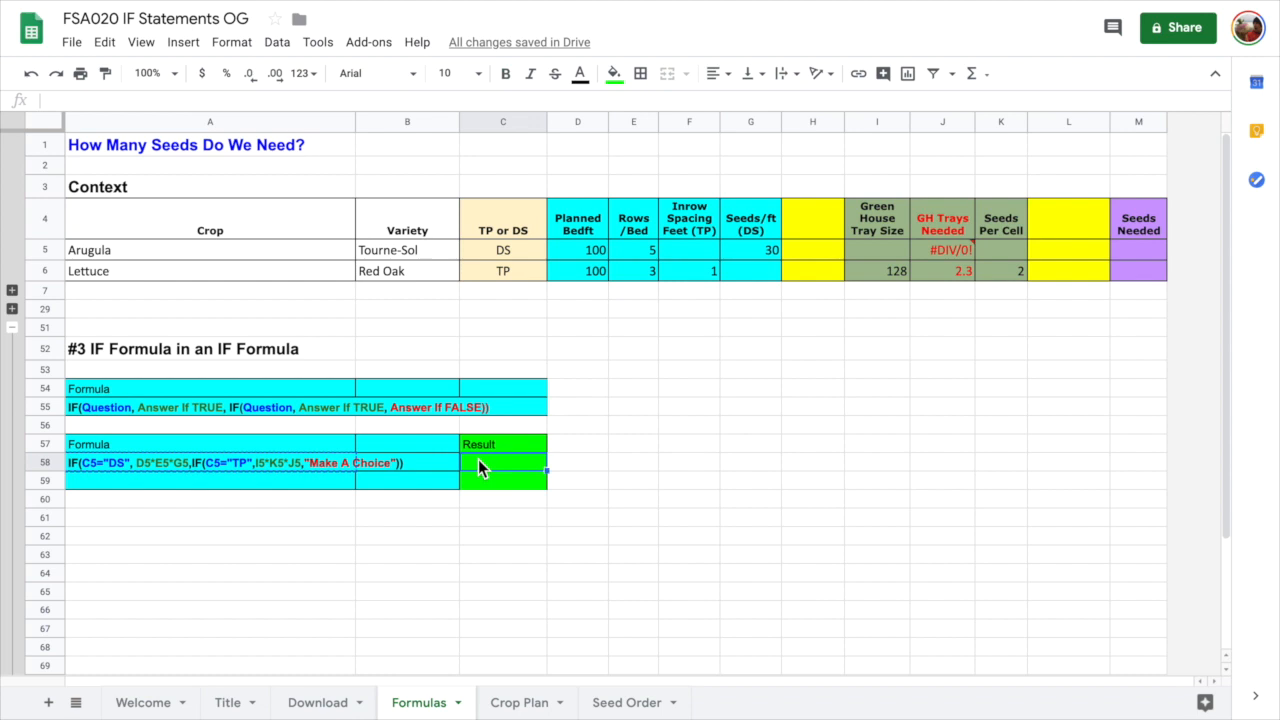
text(=)
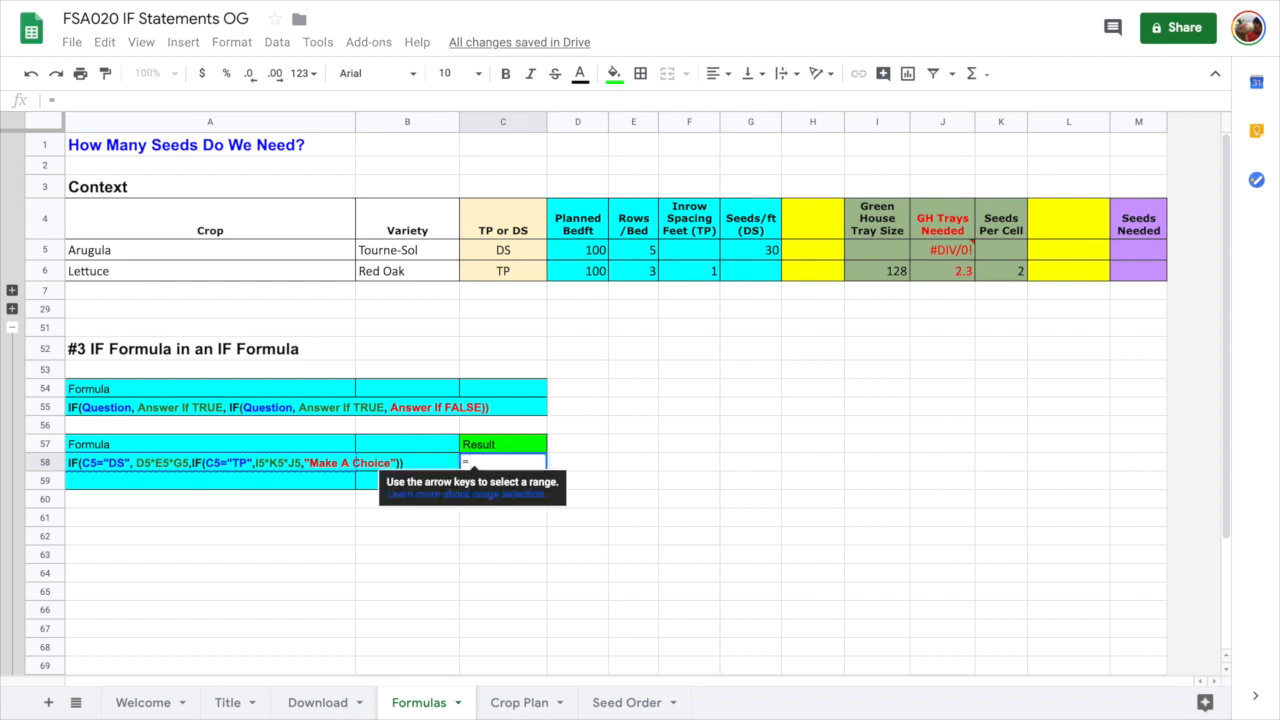
key(ctrl+v)
key(Return)
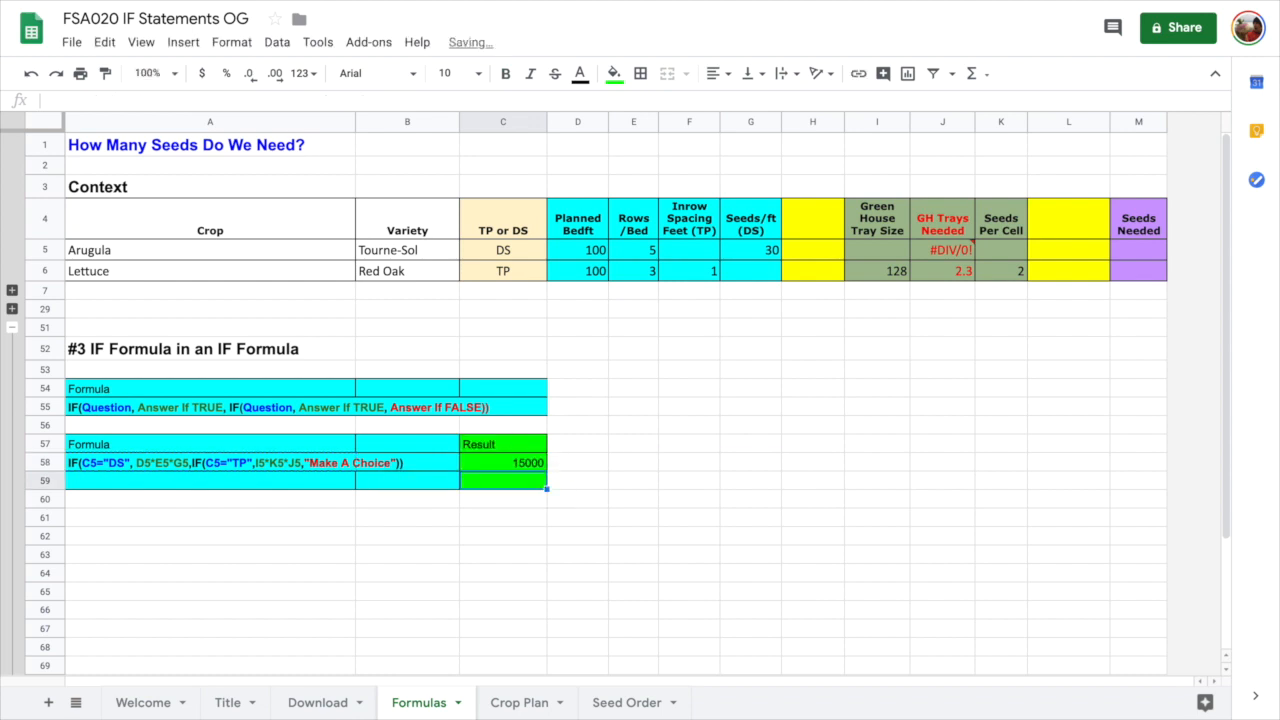
click(503, 463)
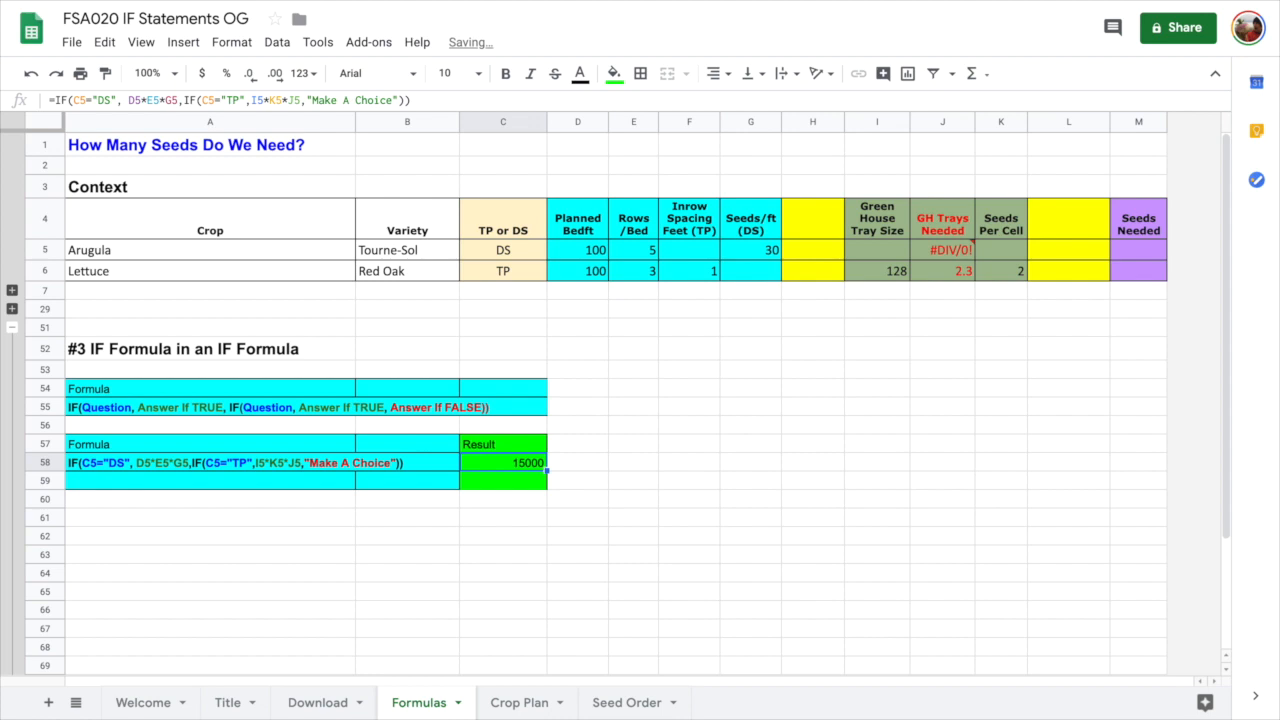
Fill C58's nested IF formula down to C59 and test it by clearing Arugula's choice in C5 and re-entering DS
drag(548, 471, 526, 485)
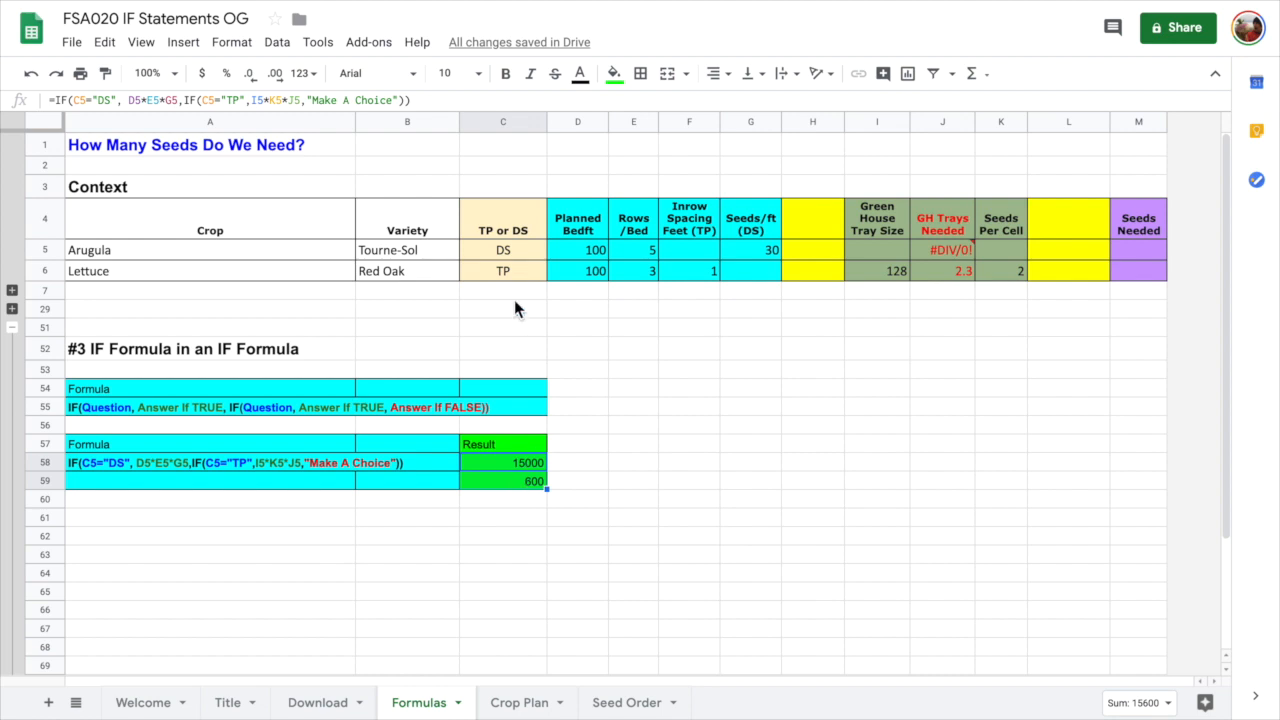
click(509, 255)
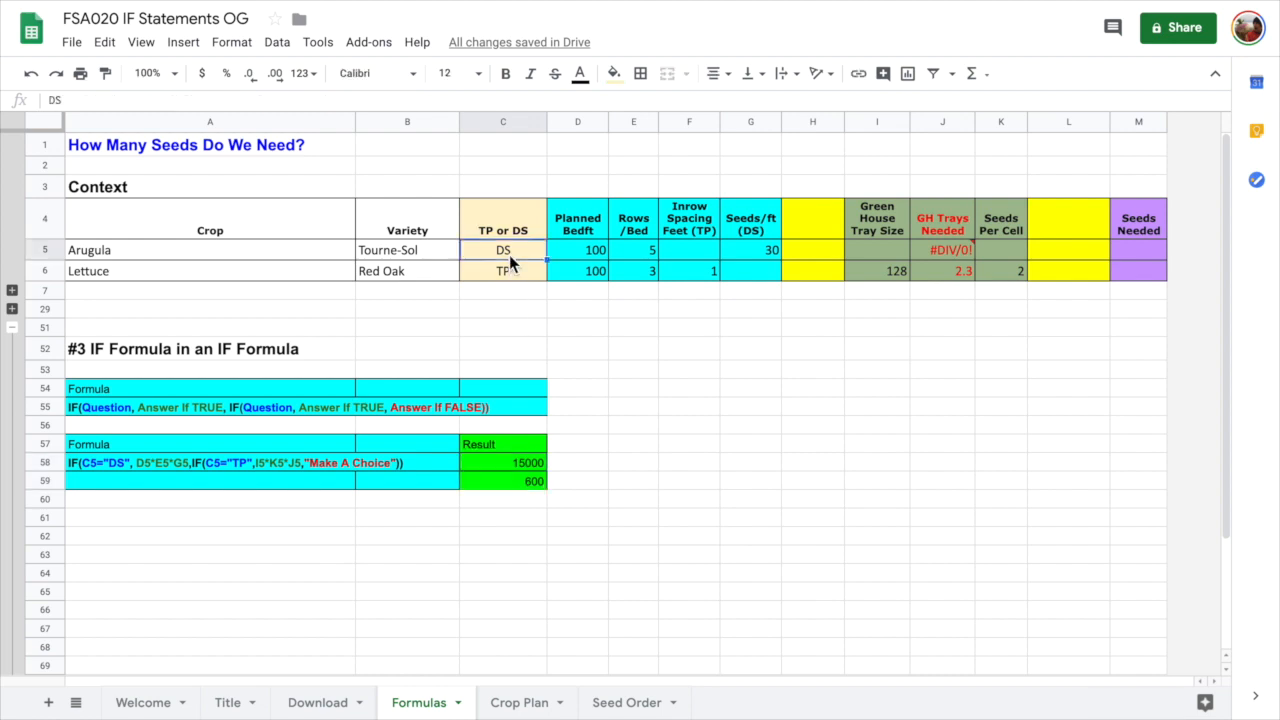
key(Delete)
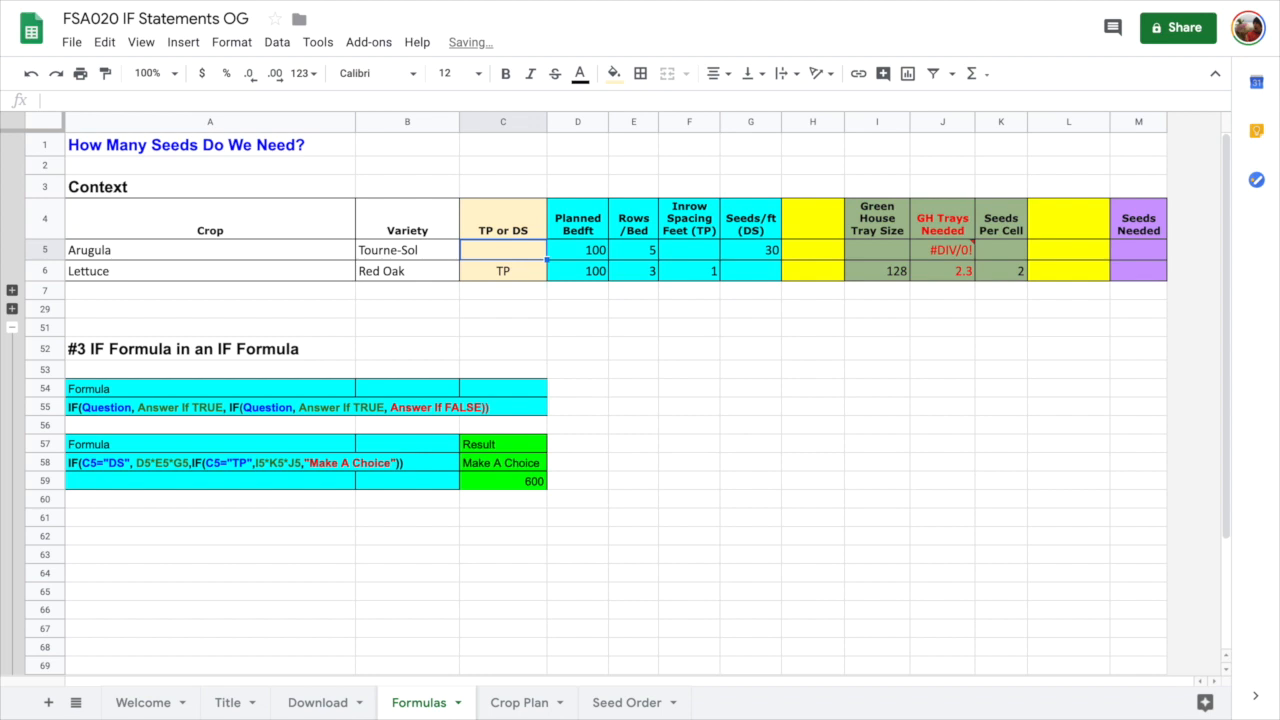
text(DS)
key(Return)
Test the nested IF formula by entering Direct Seed and, in its place, TP as Arugula's choice in C5
click(512, 253)
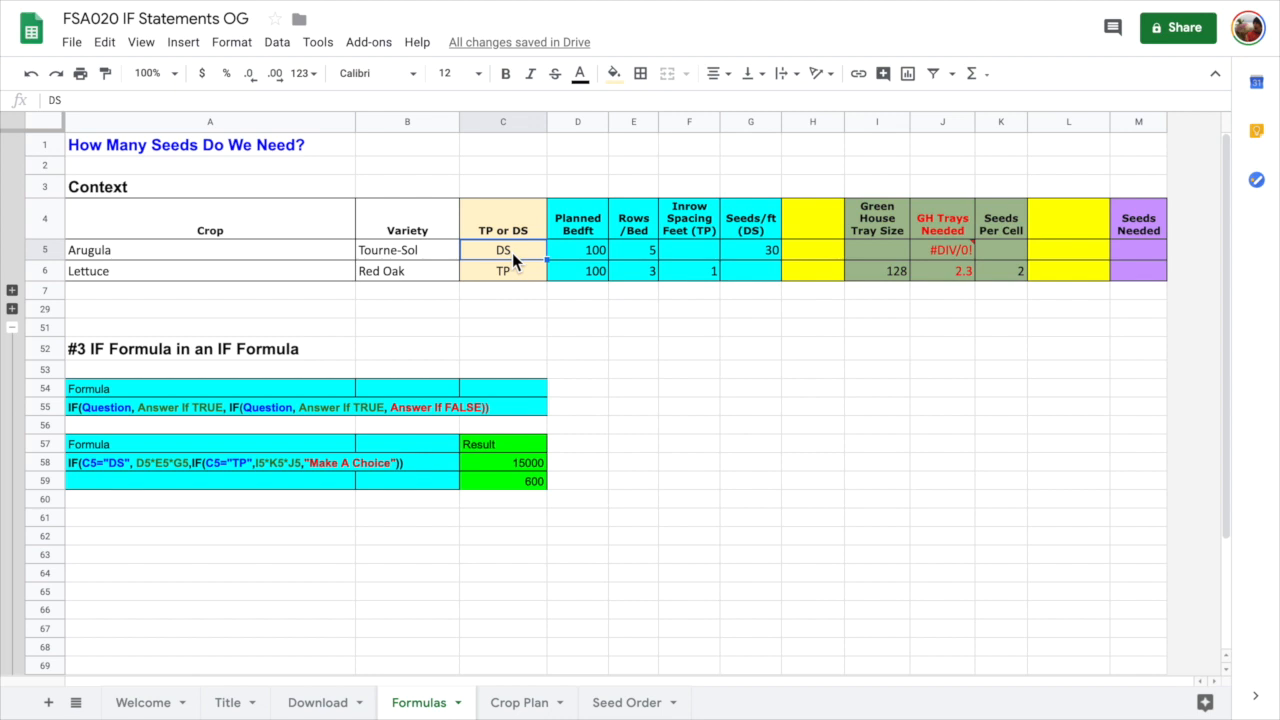
text(Direct Seed)
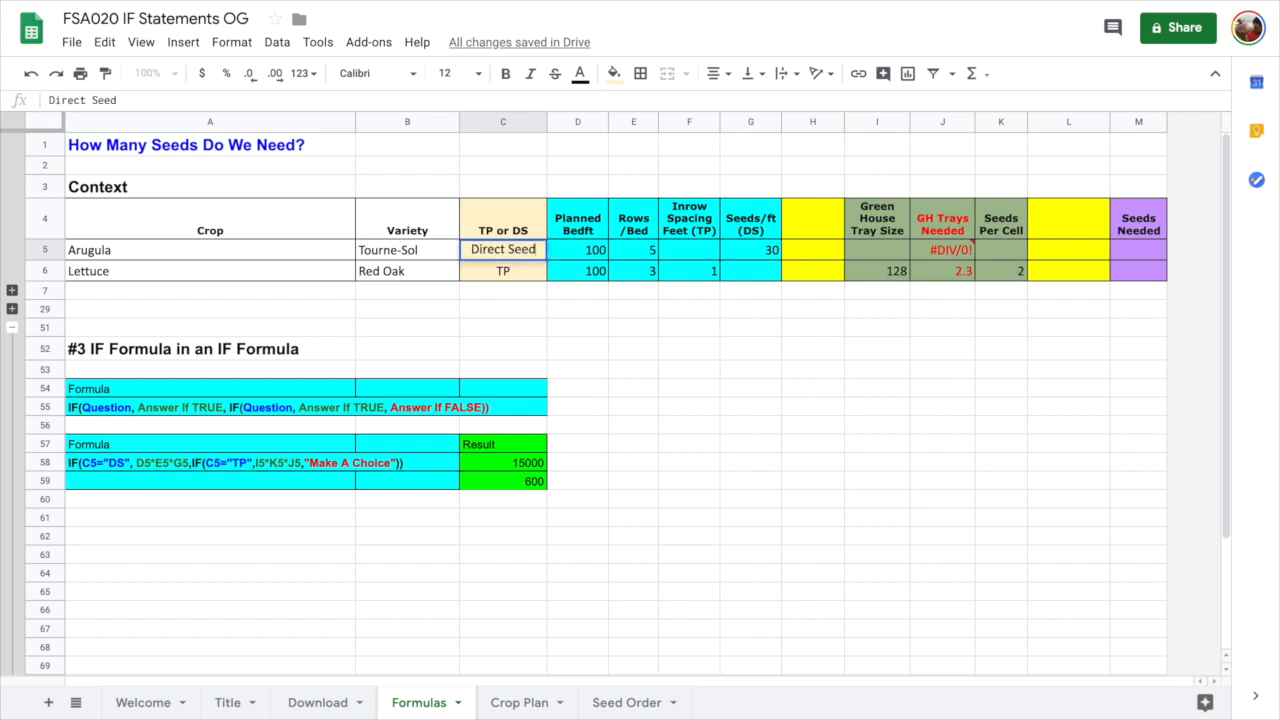
key(Return)
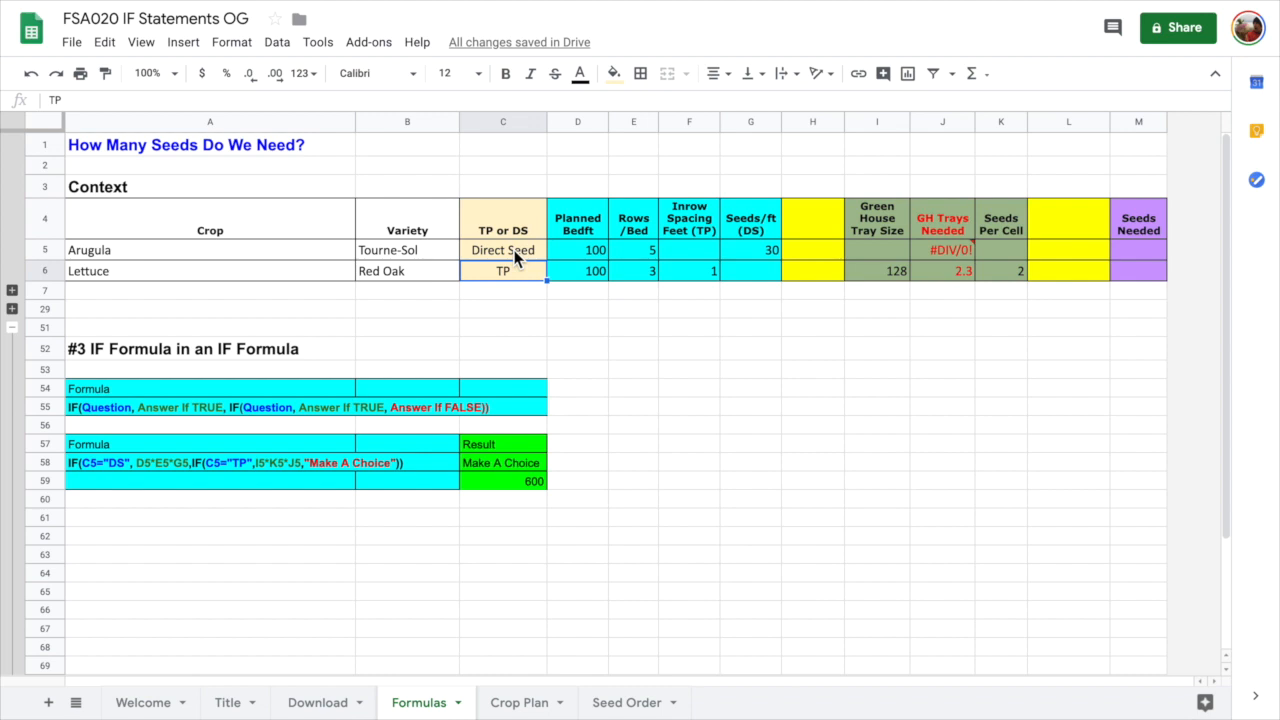
click(514, 250)
text(TP)
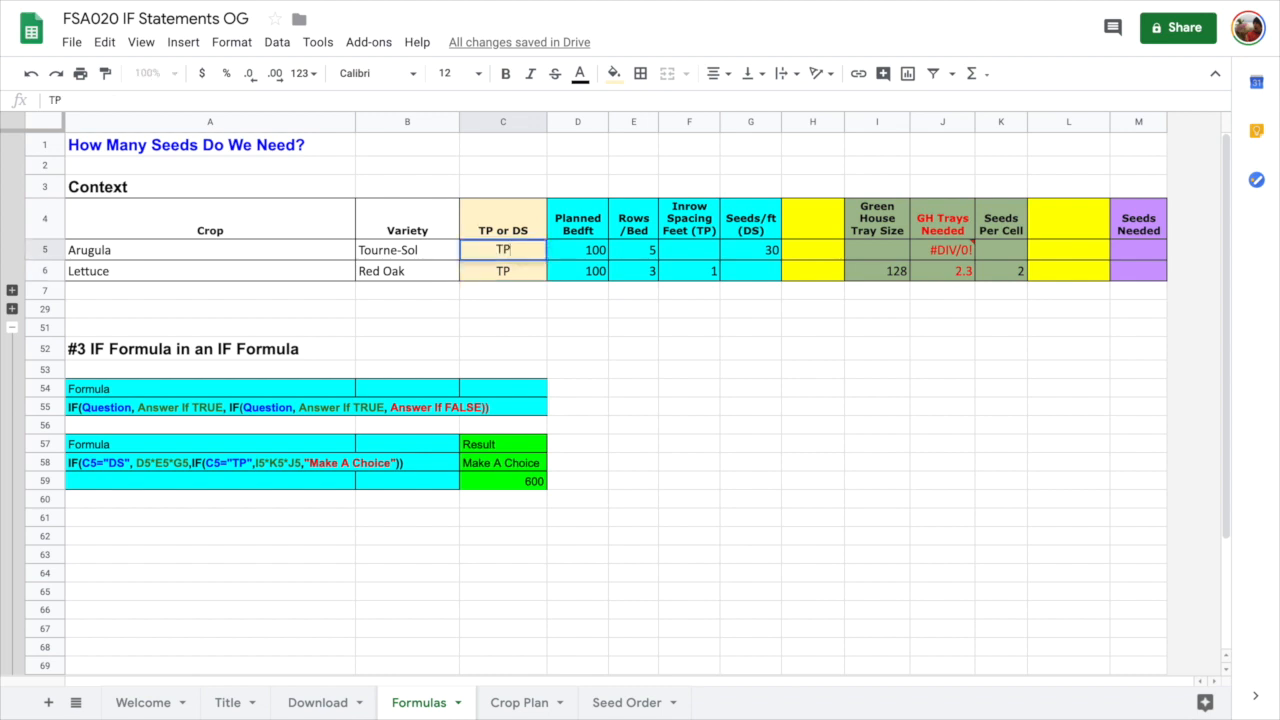
key(Return)
Examine section #4's formula in A82 against the TP or DS, Seeds/ft (DS) and Inrow Spacing cells it depends on
click(710, 410)
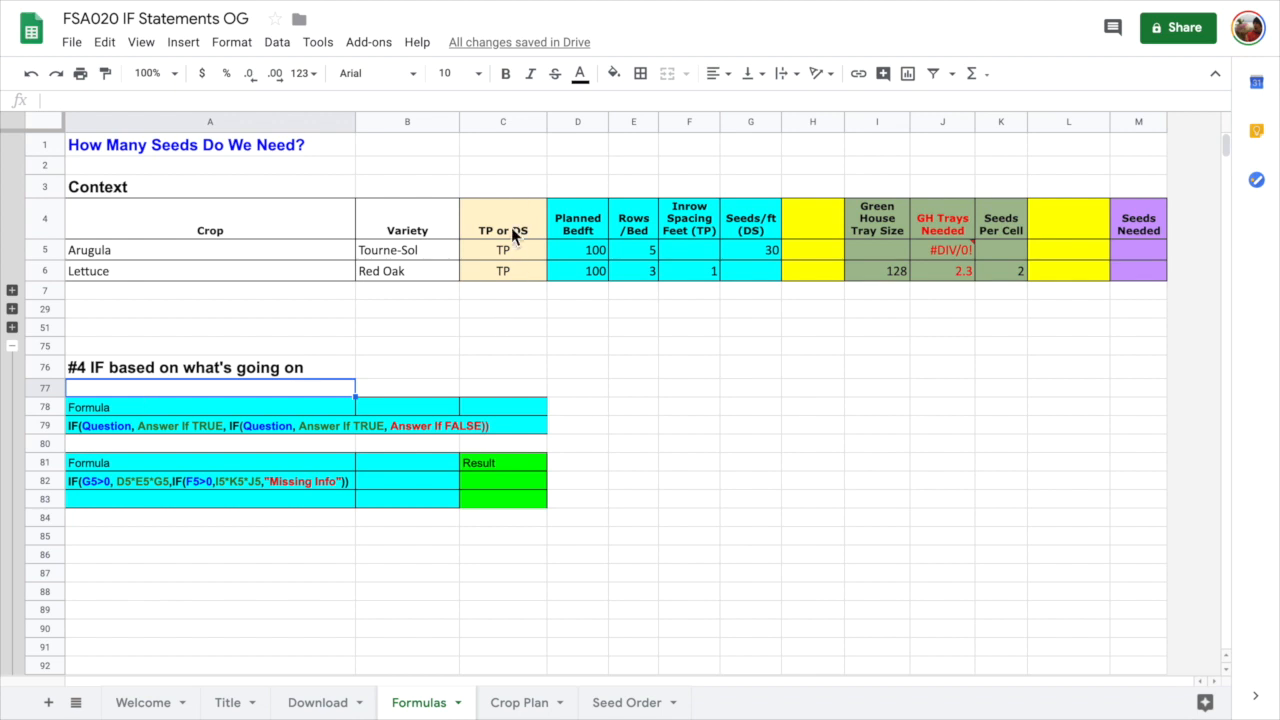
drag(506, 232, 506, 288)
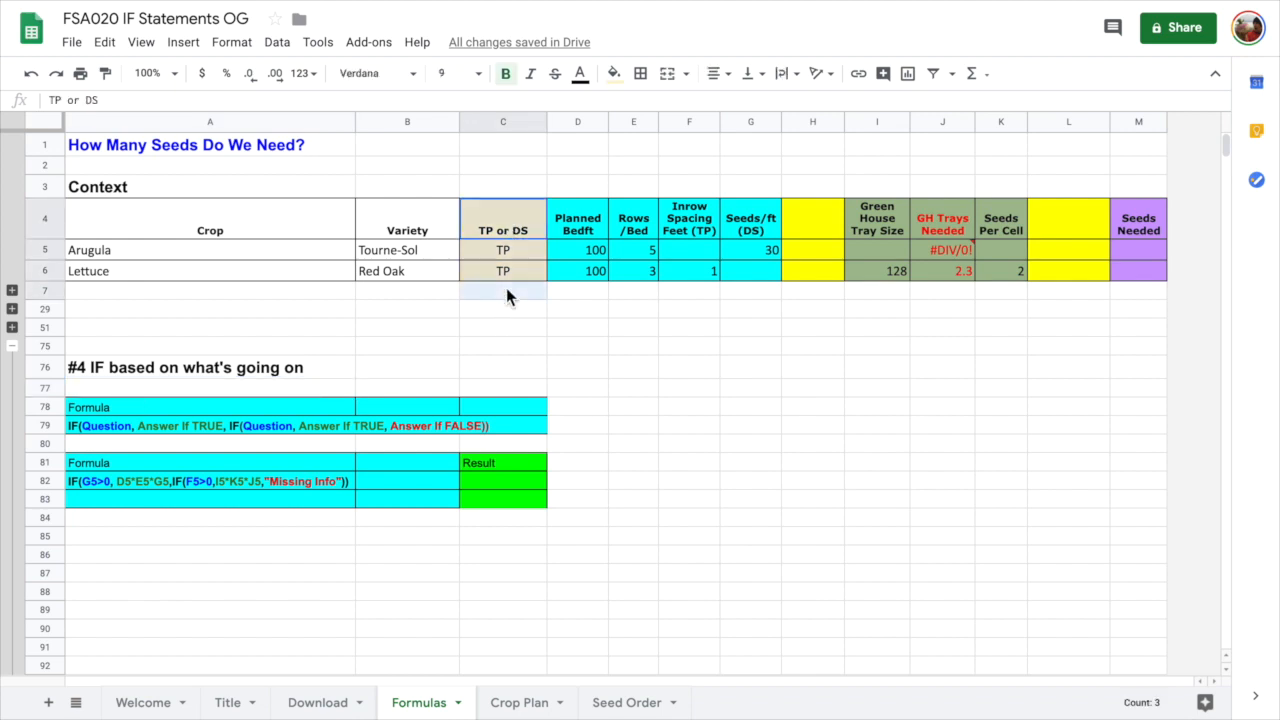
click(504, 275)
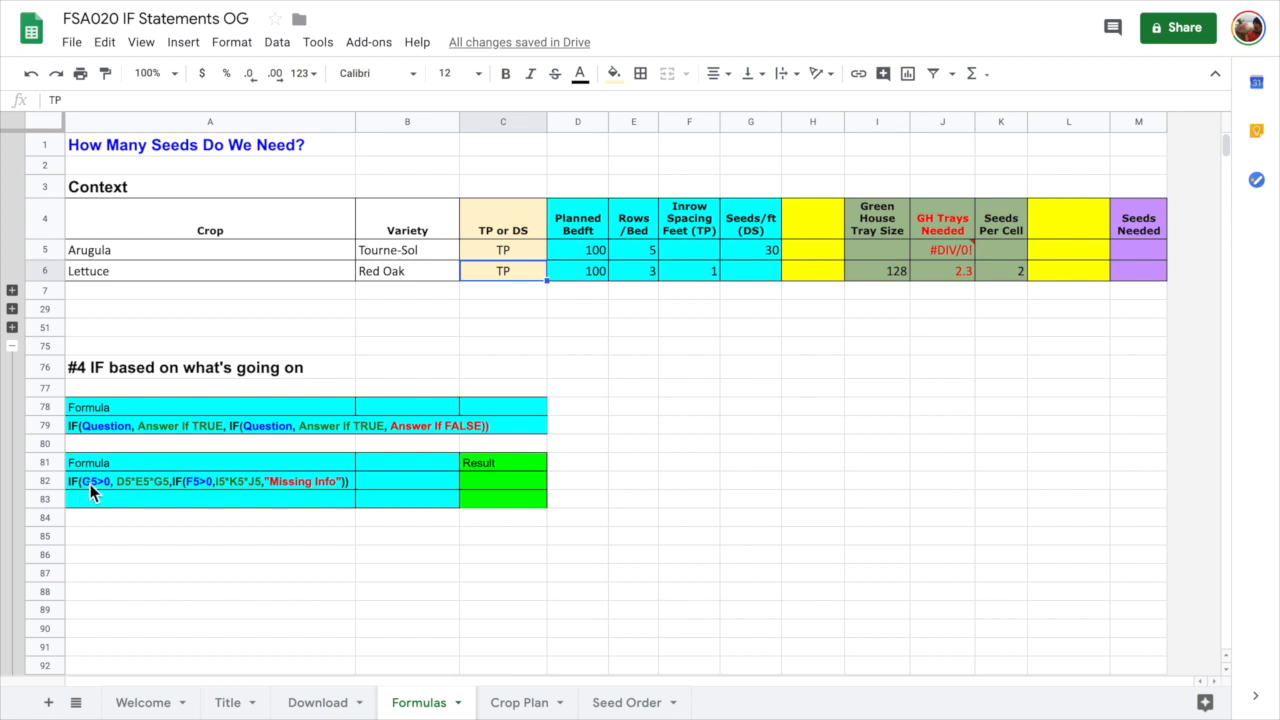
click(760, 236)
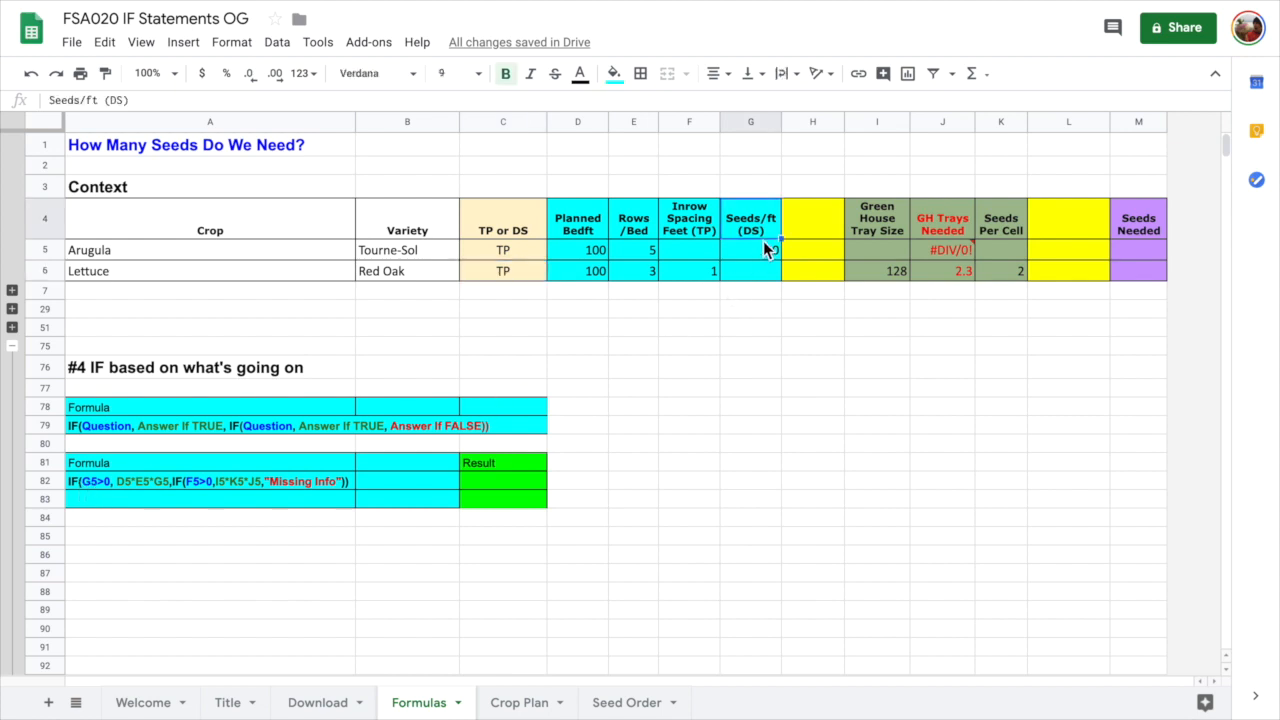
click(759, 250)
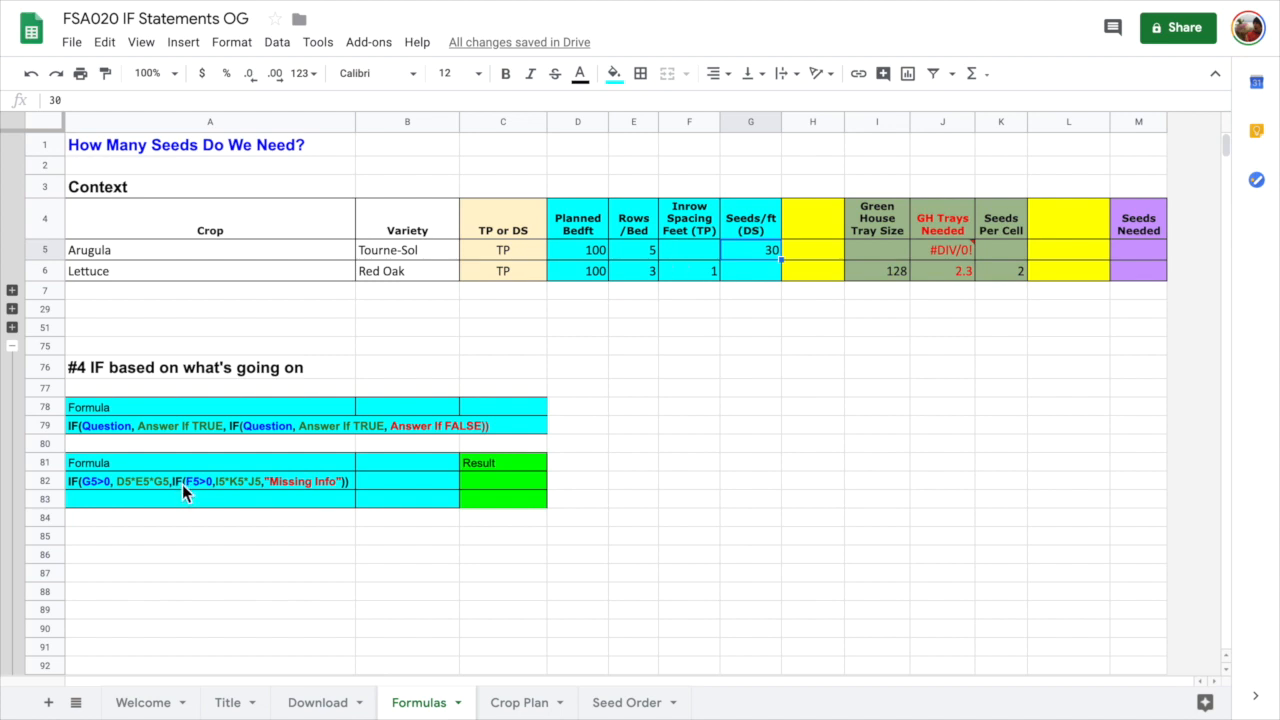
click(681, 249)
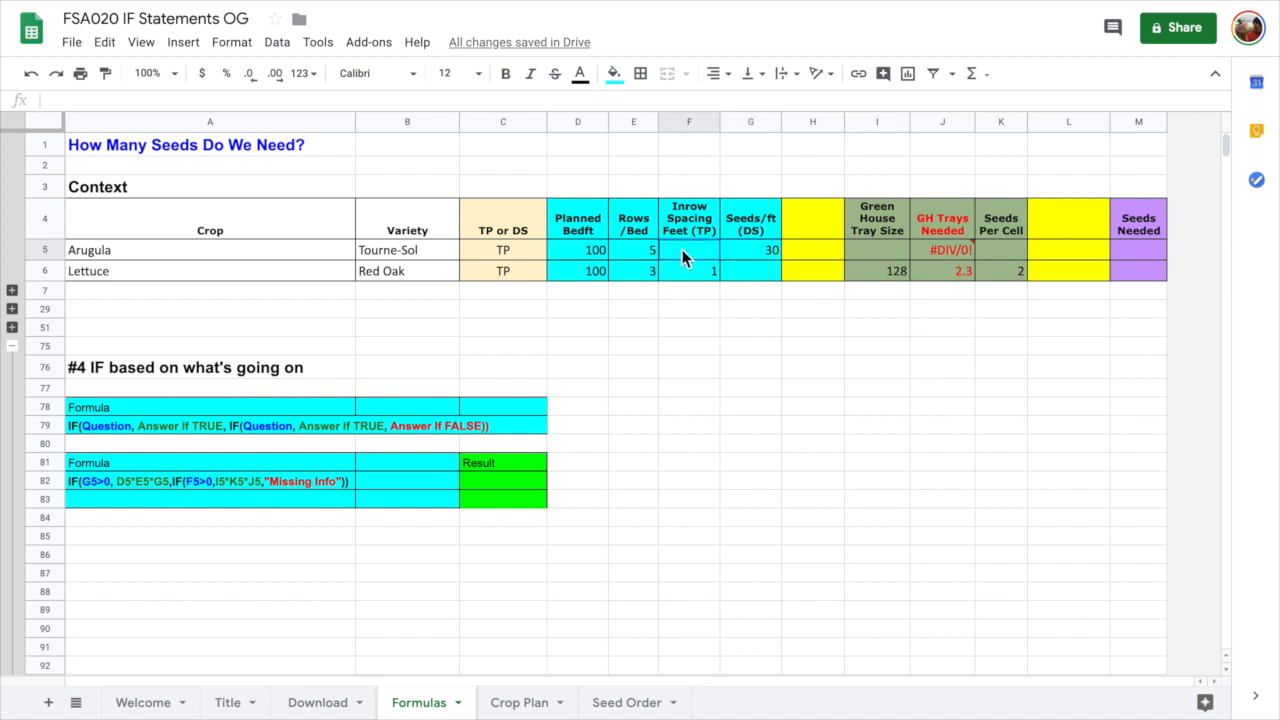
drag(678, 270, 678, 270)
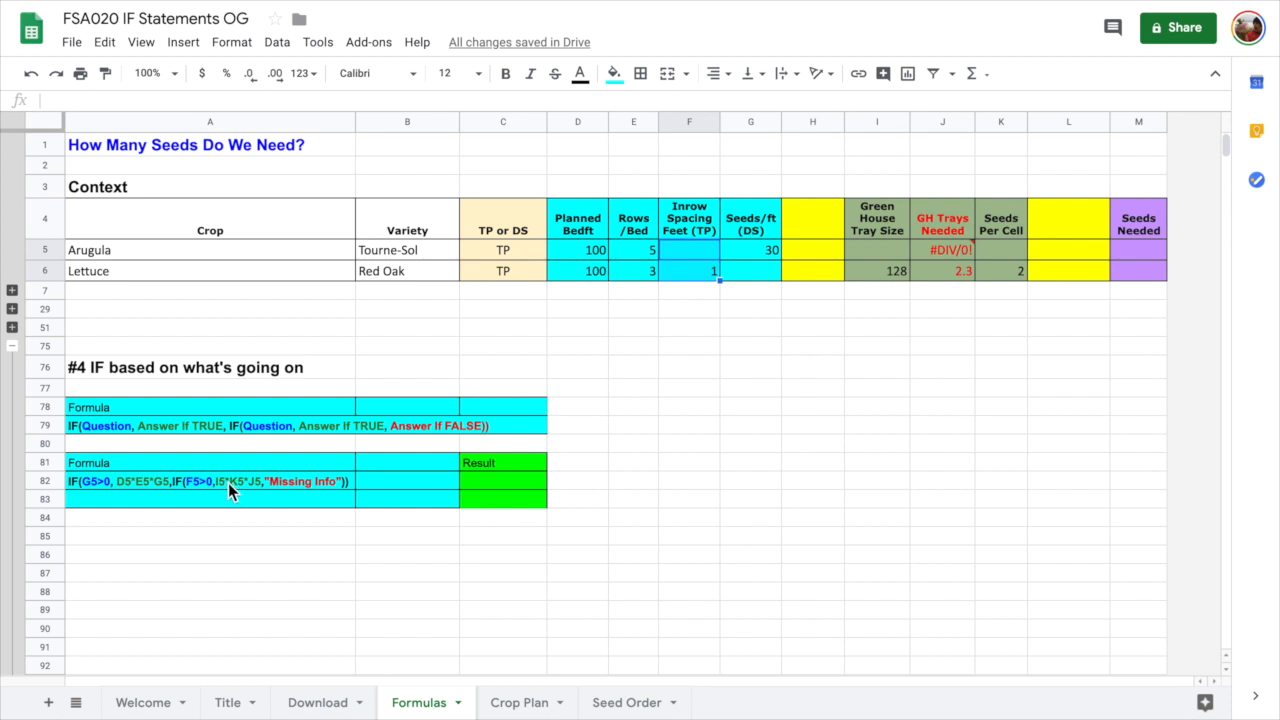
Enter =IF(G5>0, D5*E5*G5,IF(F5>0,I5*K5*J5,"Missing Info")) in result cell C82 and fill it down to C83
click(314, 487)
key(ctrl+c)
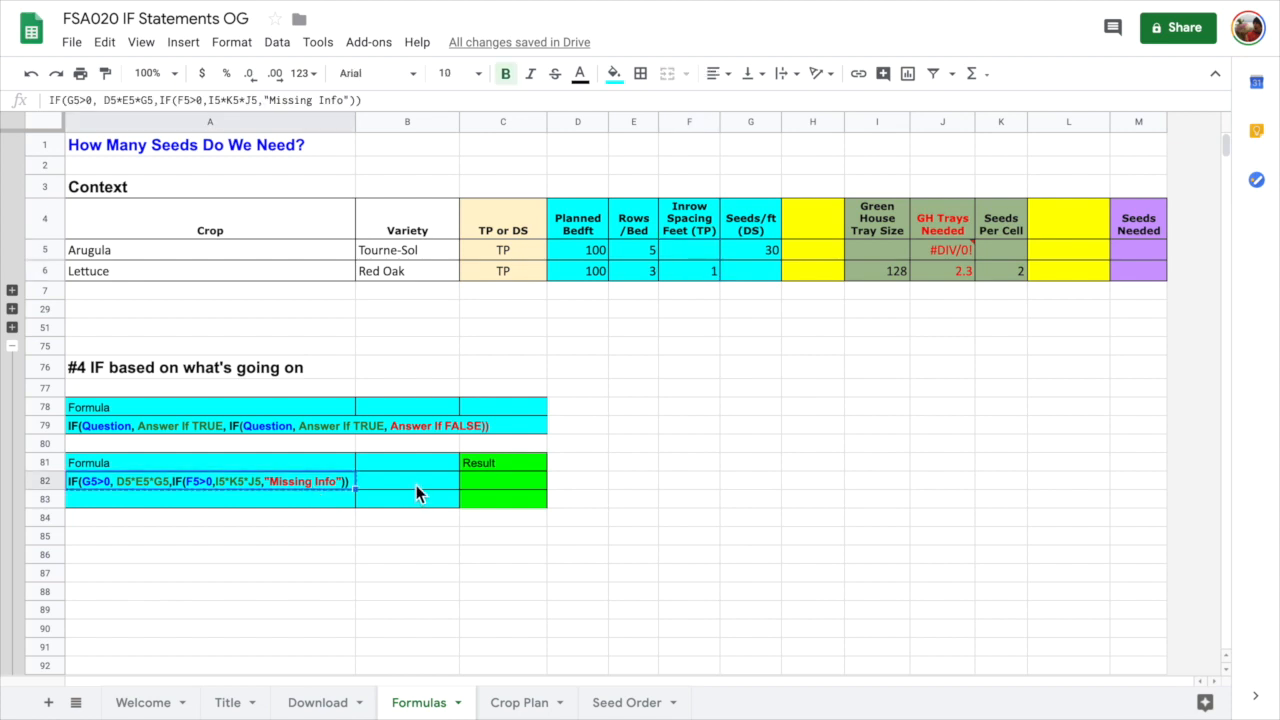
click(487, 485)
text(=)
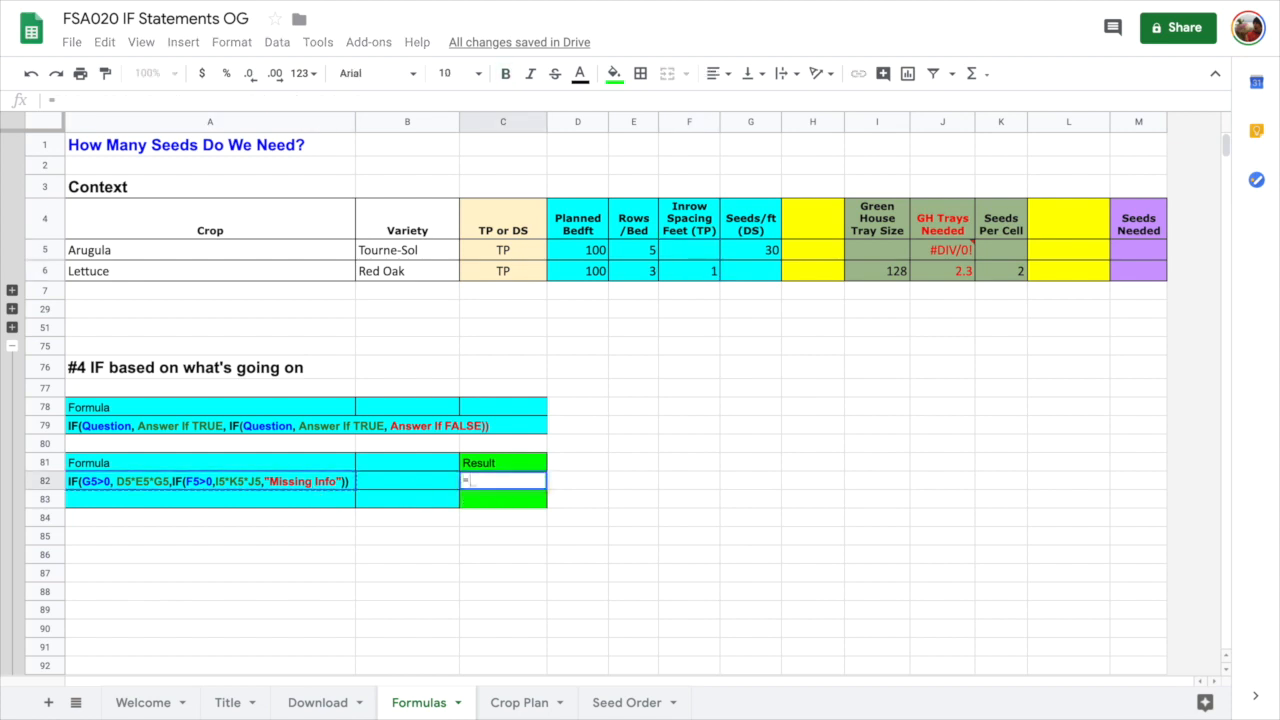
key(ctrl+v)
key(Return)
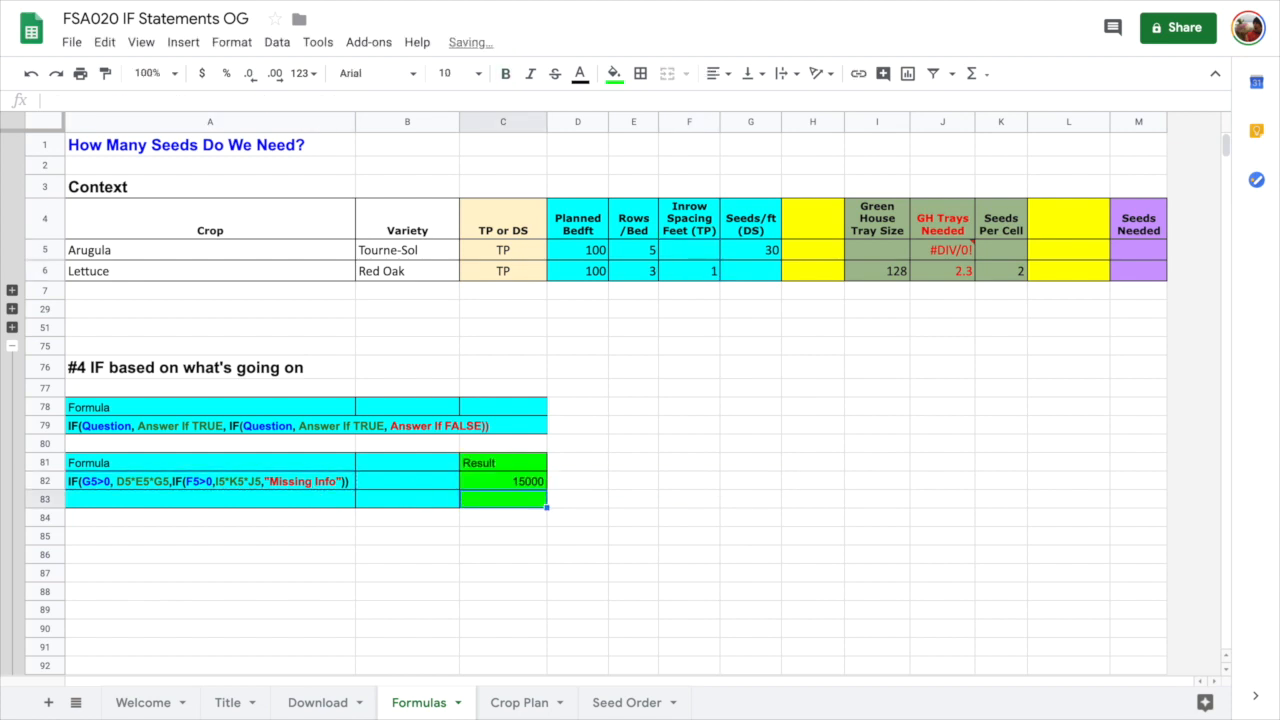
drag(548, 493, 545, 504)
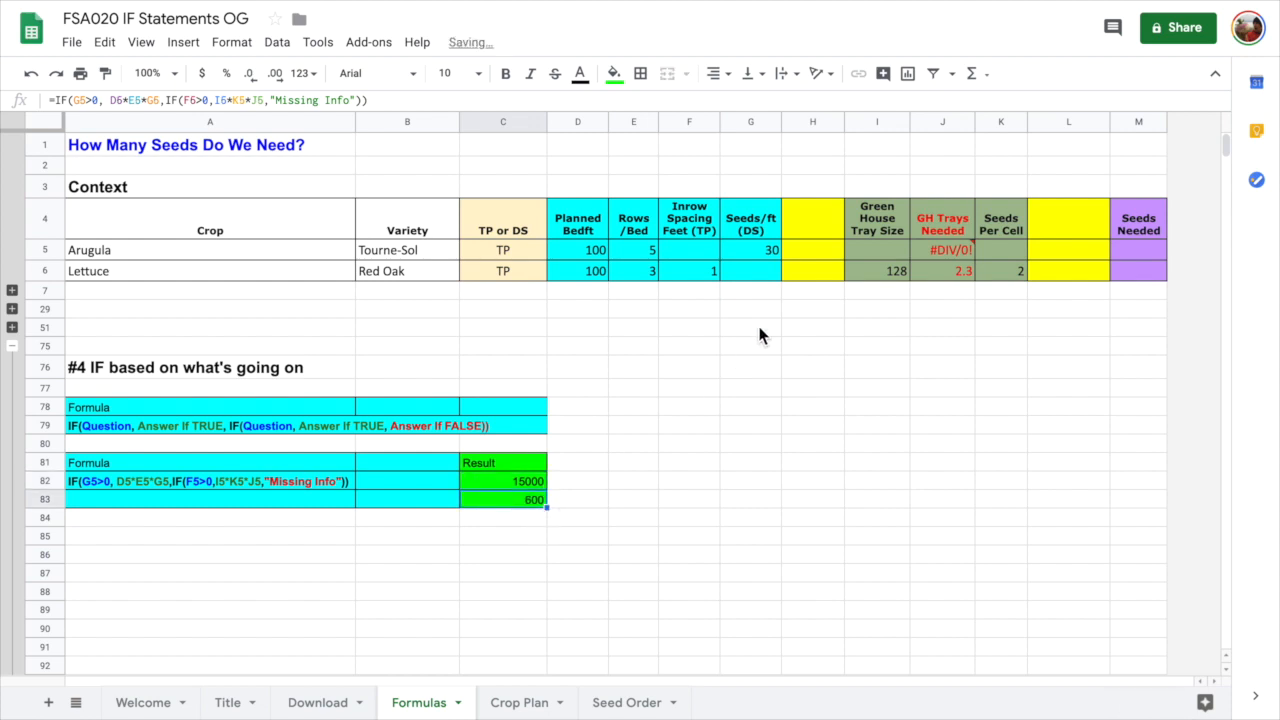
Clear the TP or DS header and choices in C4:C7 and check the formula result in C83
click(527, 342)
drag(515, 226, 512, 294)
key(Delete)
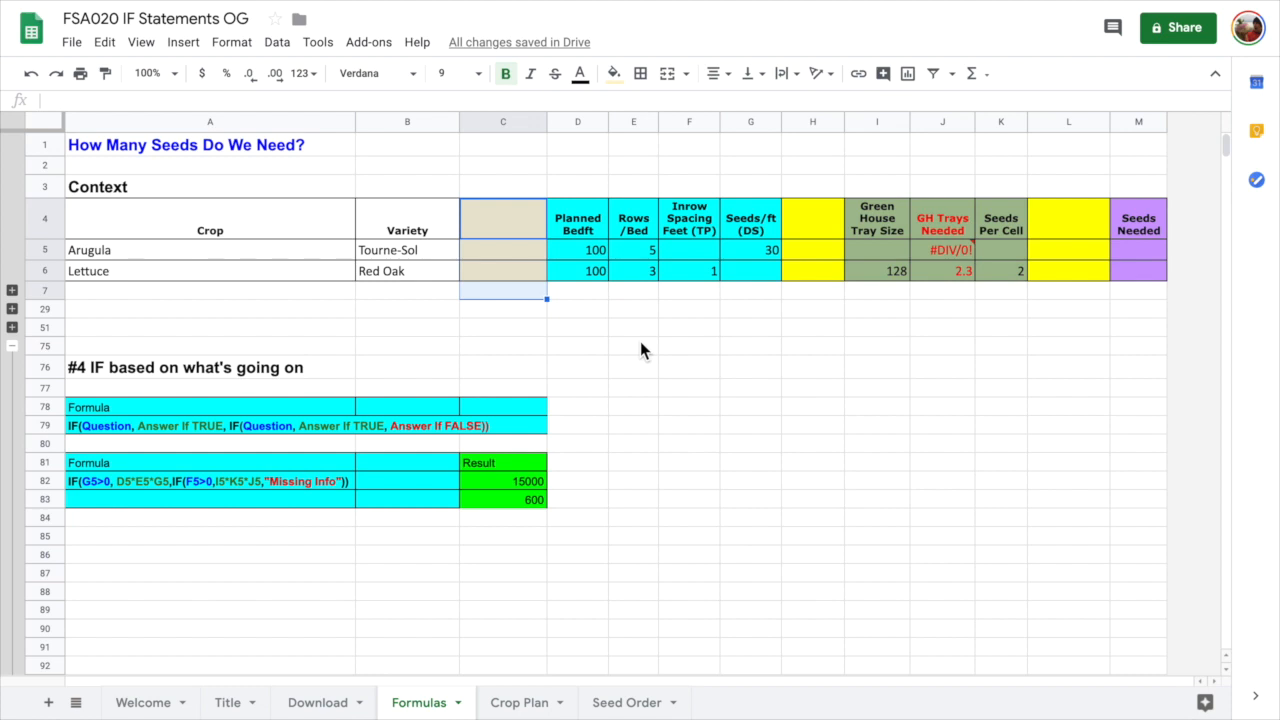
click(515, 500)
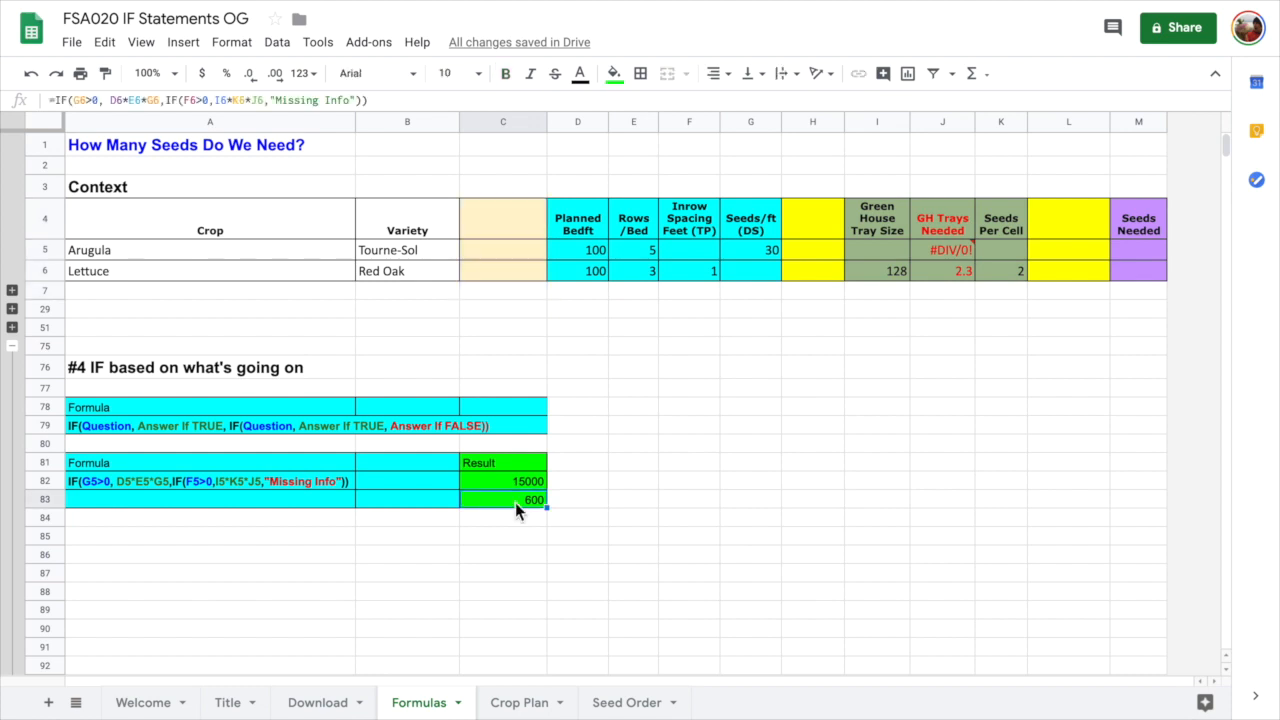
Clear Lettuce's inrow spacing in F6 and set its Seeds/ft (DS) in G6 to 25, checking the result in C83
click(697, 274)
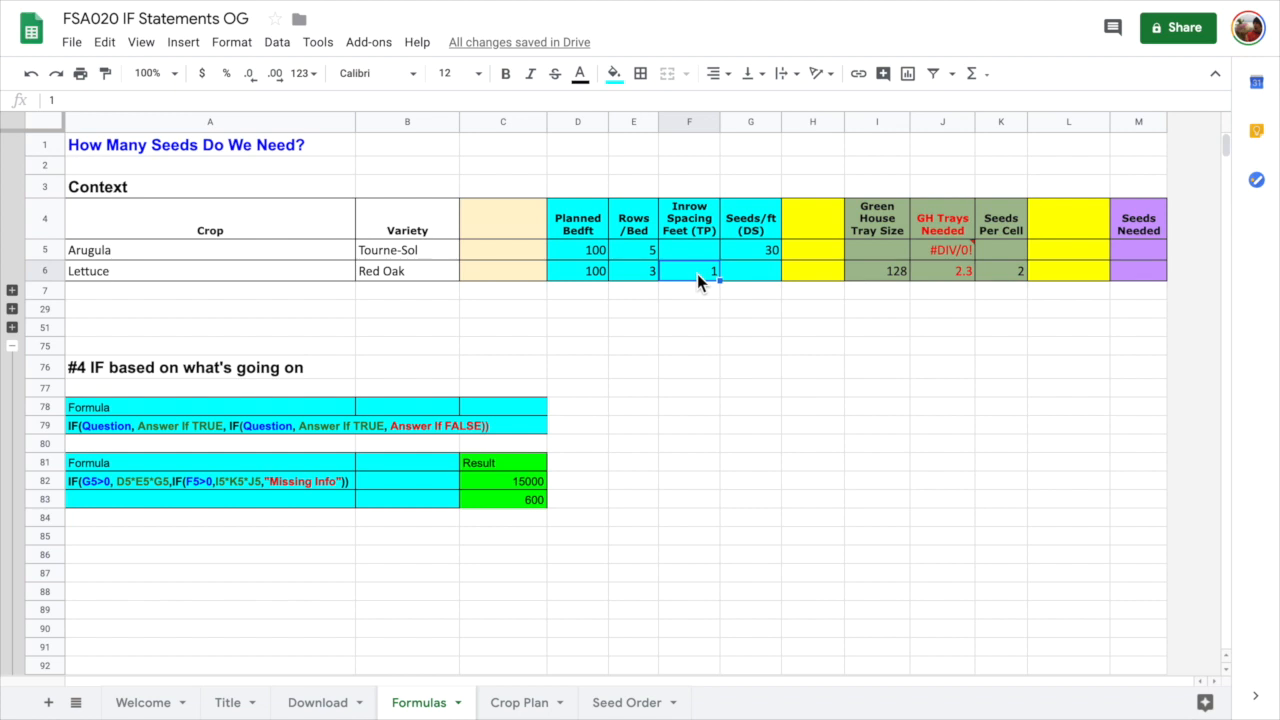
key(Delete)
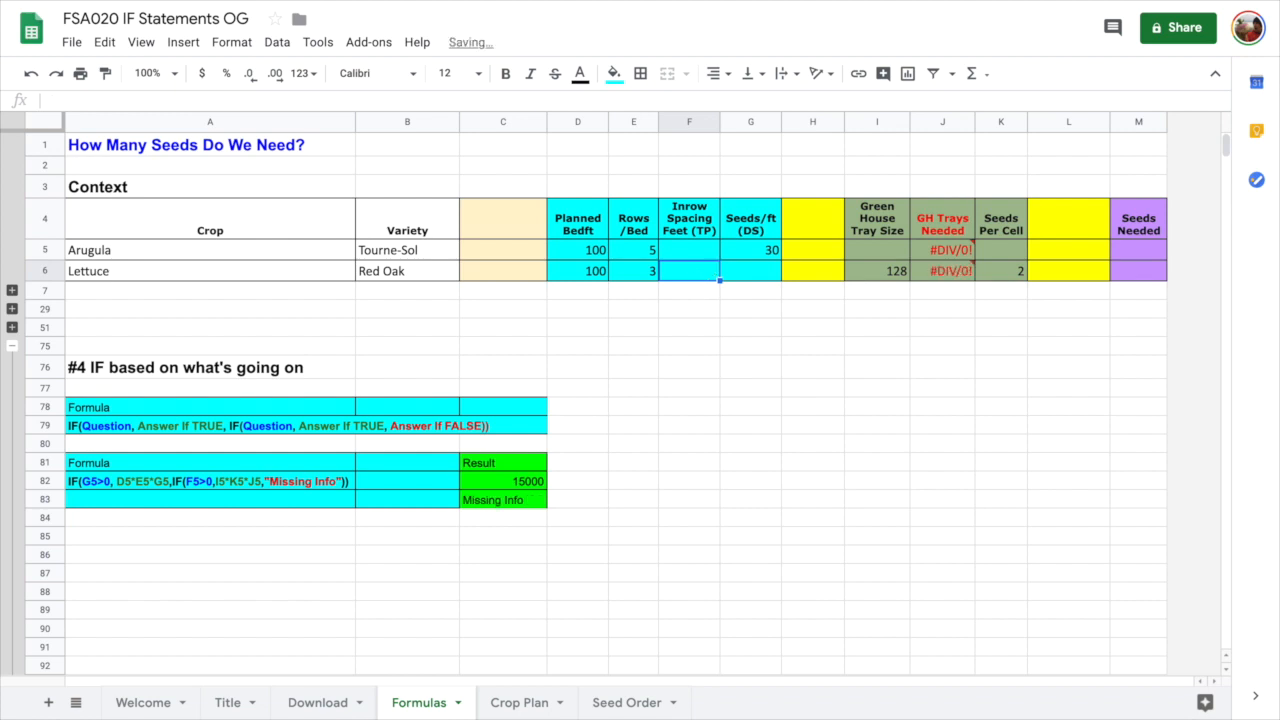
click(508, 500)
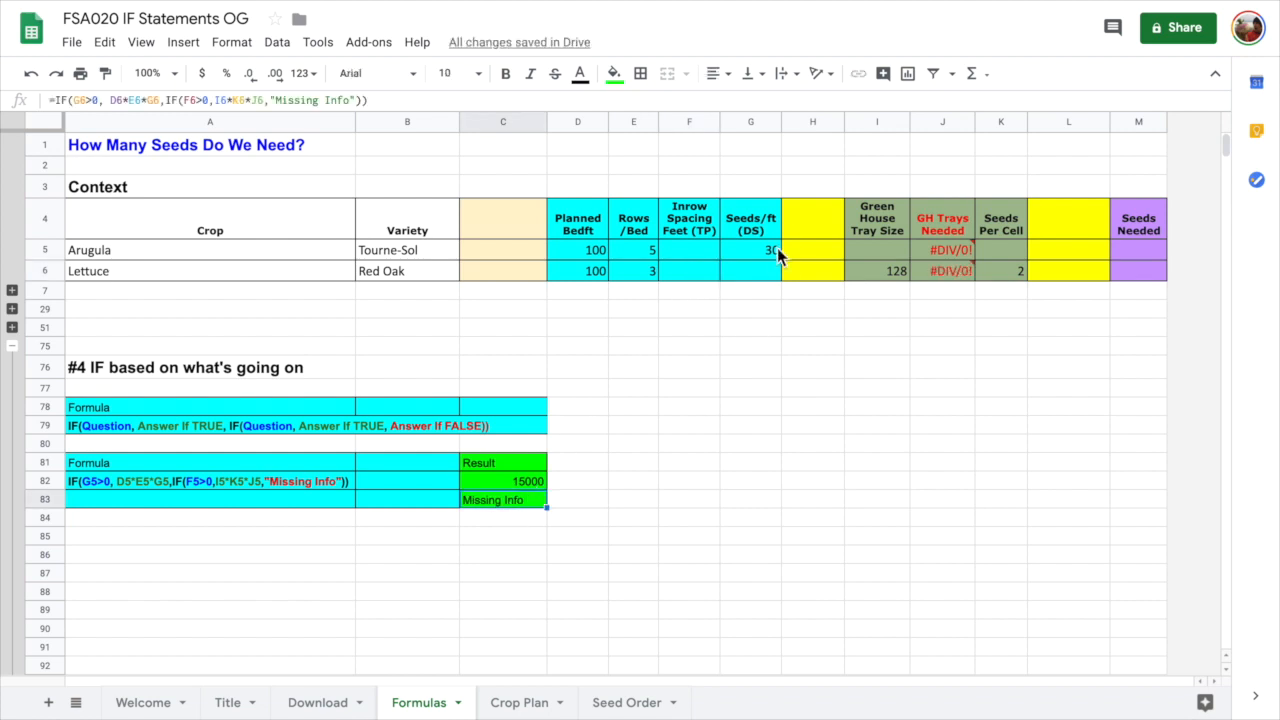
click(768, 270)
text(25)
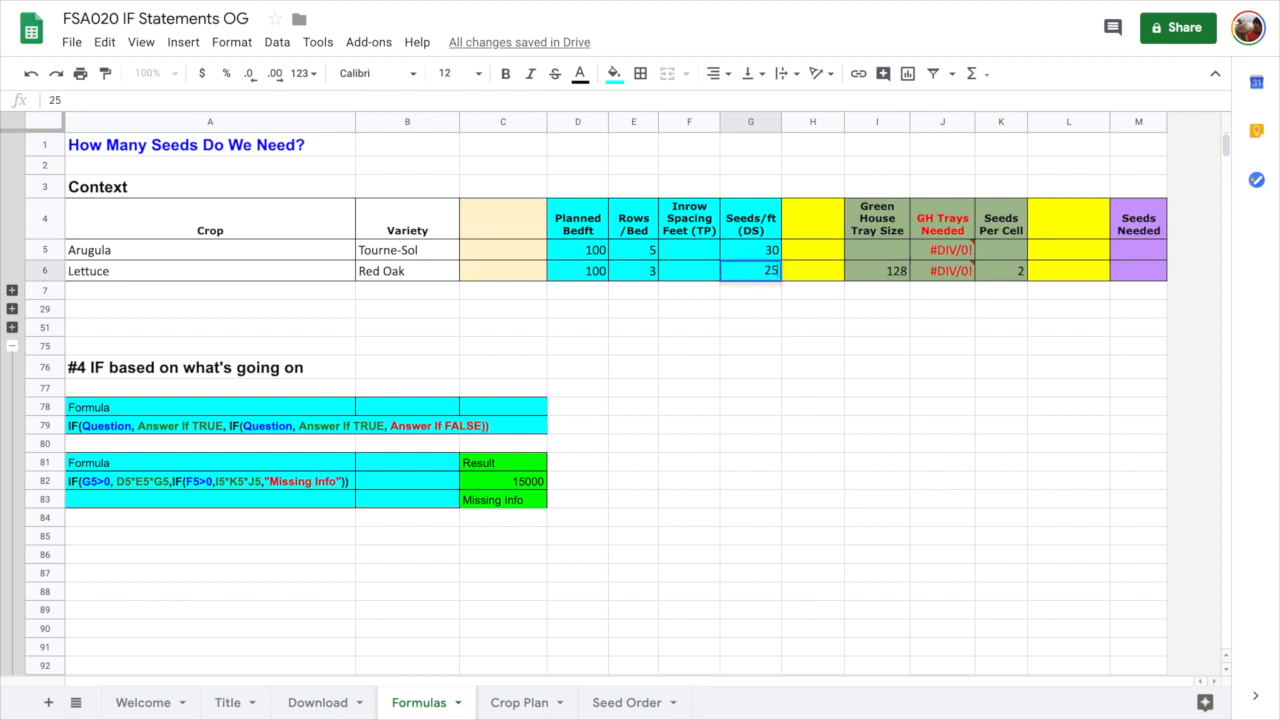
key(Return)
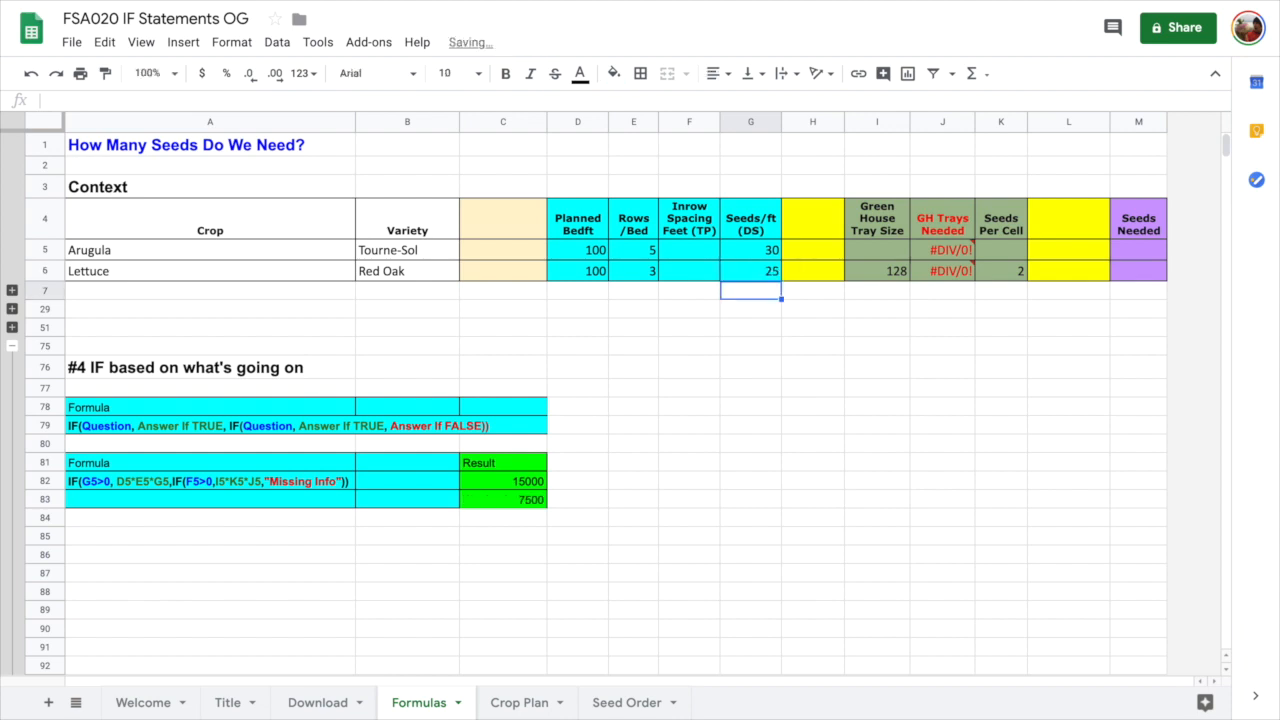
click(541, 500)
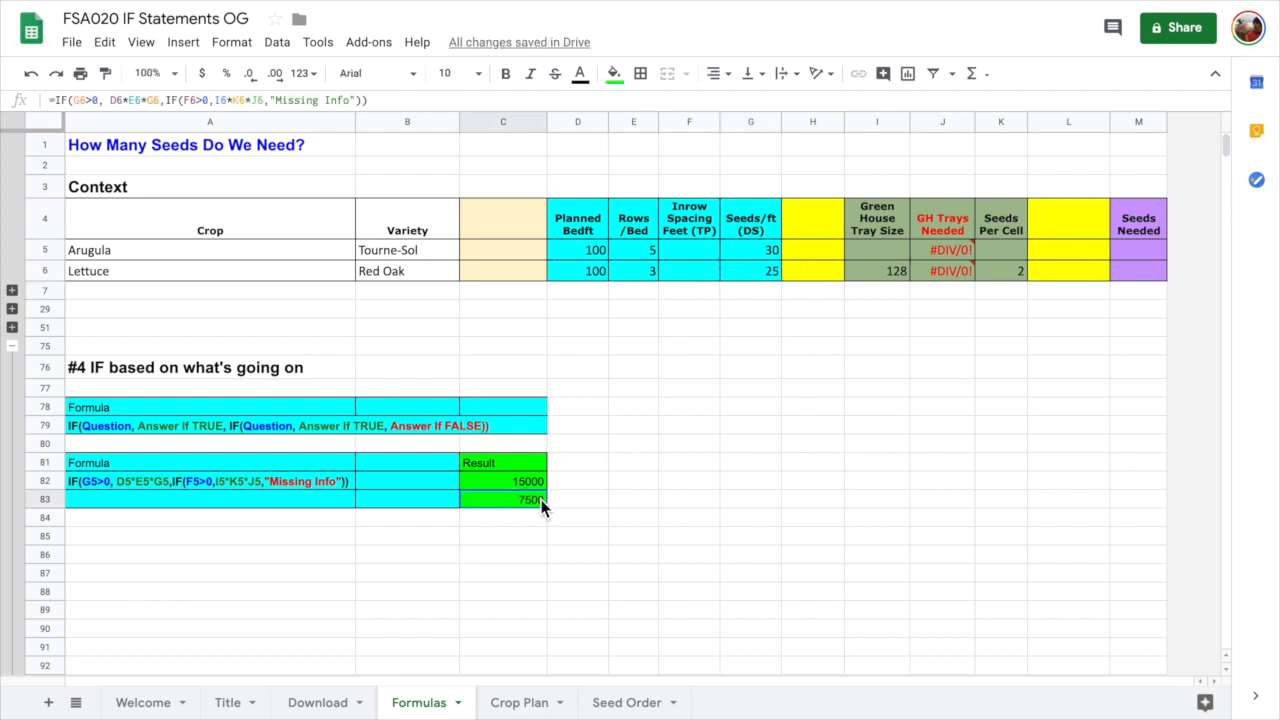
Set Arugula's inrow spacing in F5 to 0.5 and clear its Seeds/ft (DS) value in G5
click(696, 254)
text(.5)
key(Tab)
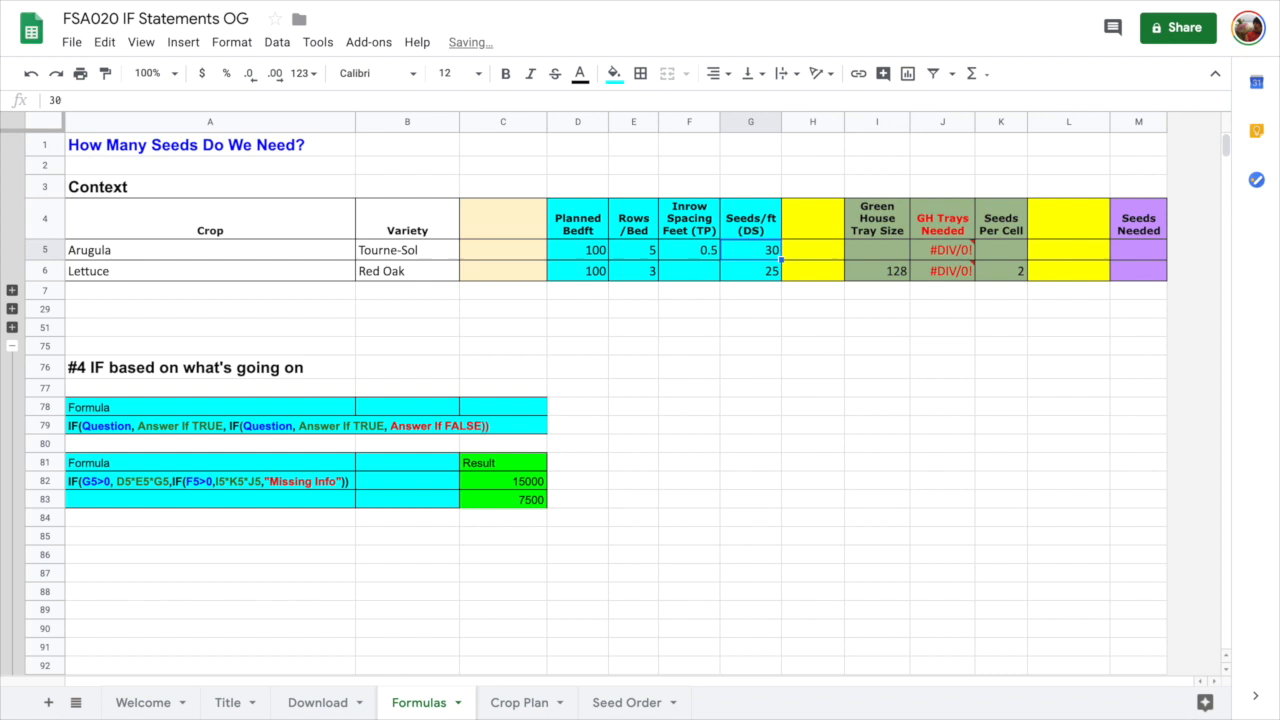
key(Delete)
click(750, 499)
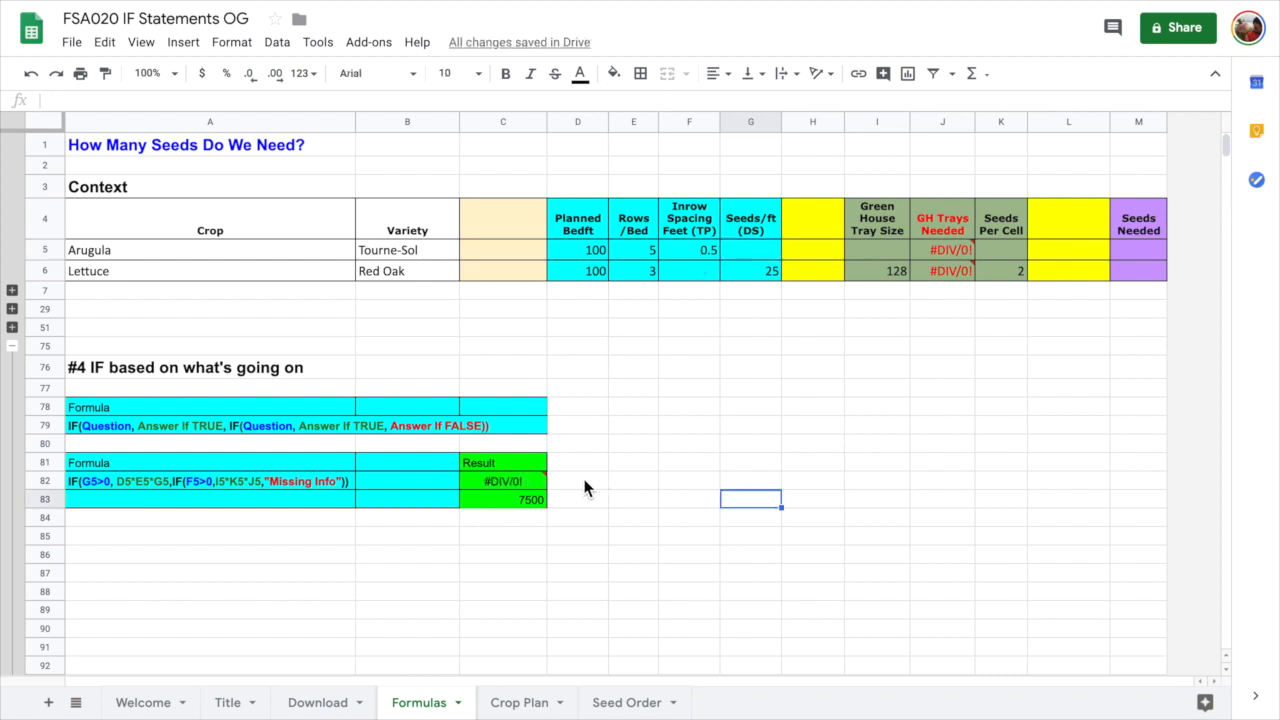
Set Arugula's greenhouse tray size in I5 to 128 and seeds per cell in K5 to 2, and check result cell C82
click(898, 309)
click(896, 252)
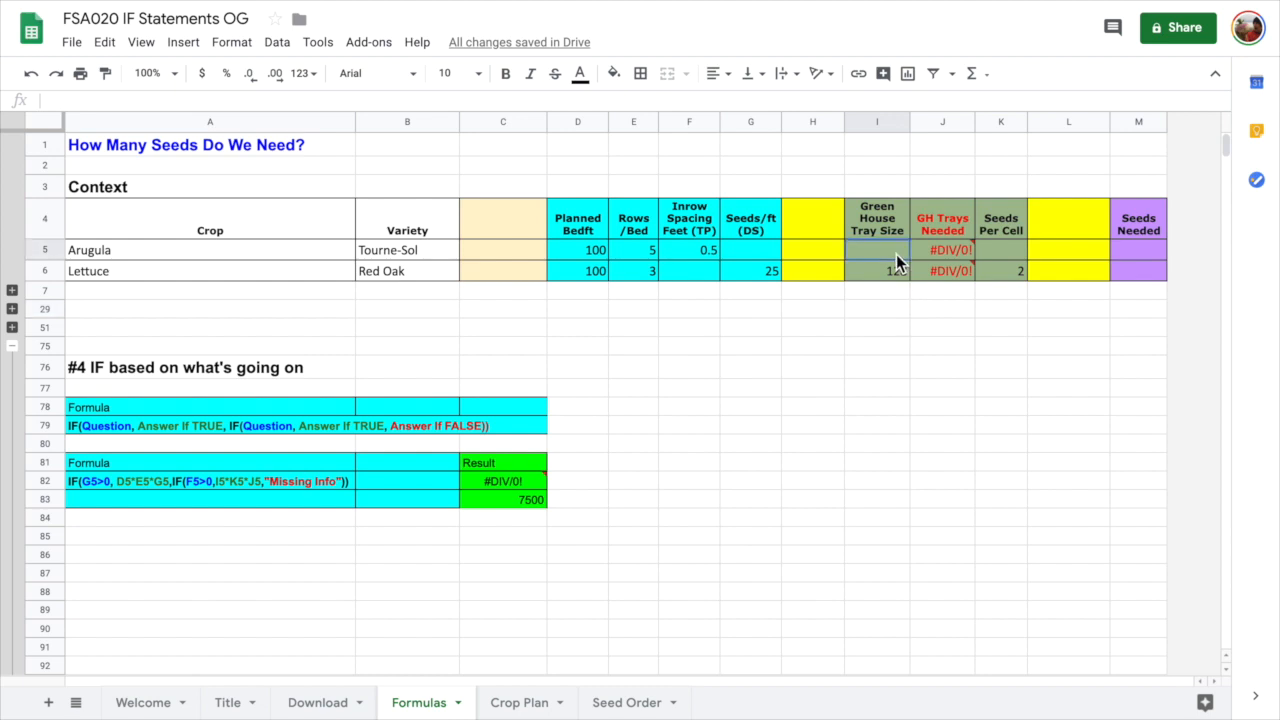
text(128)
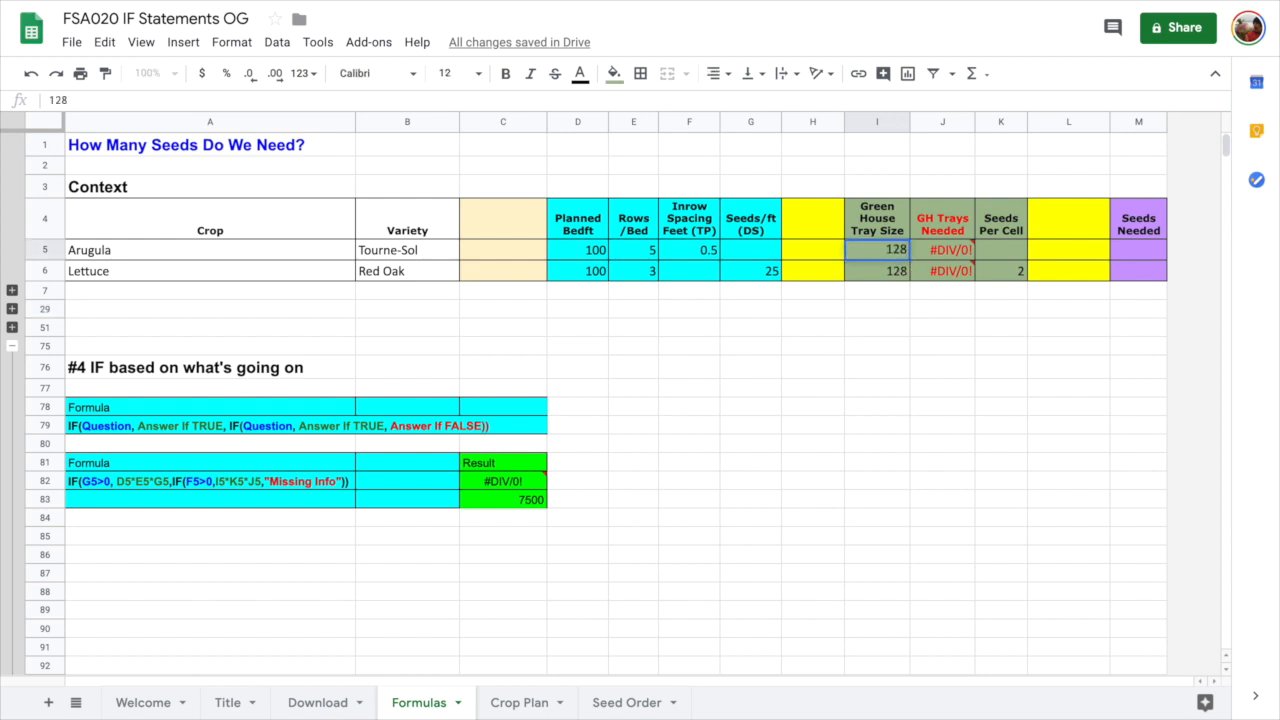
key(Return)
key(Up)
key(Right)
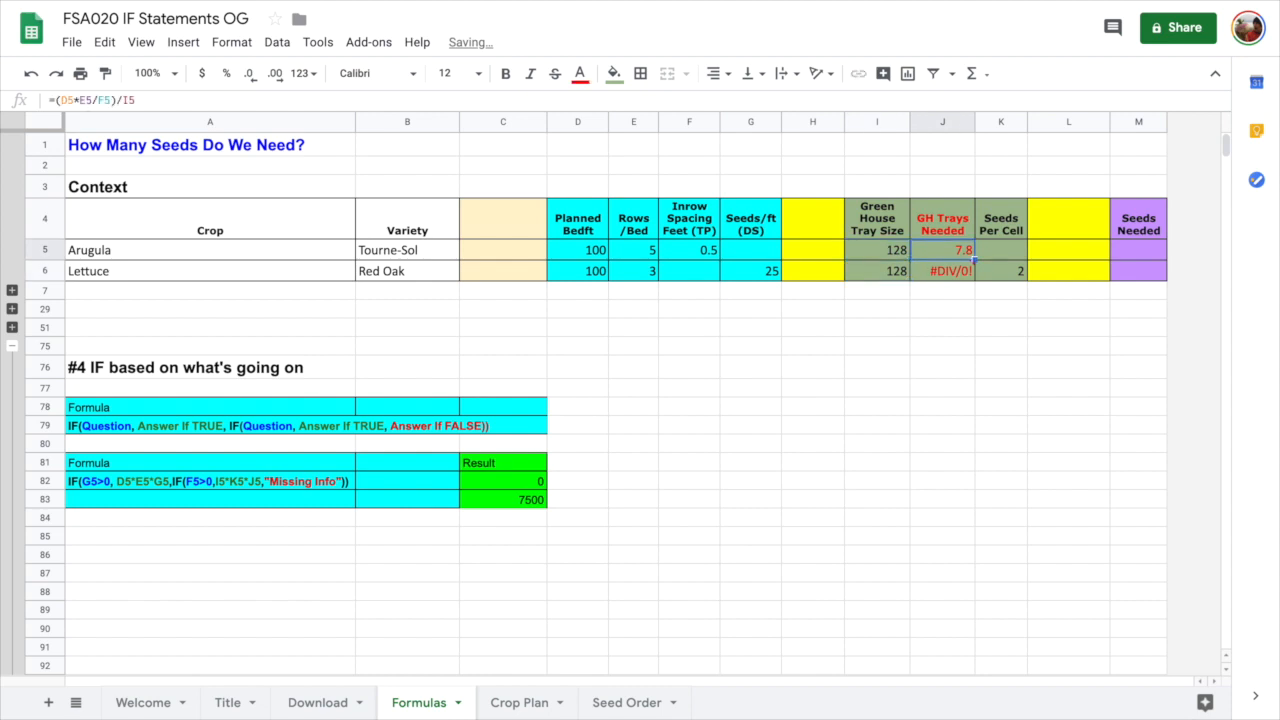
key(Right)
text(2)
key(Return)
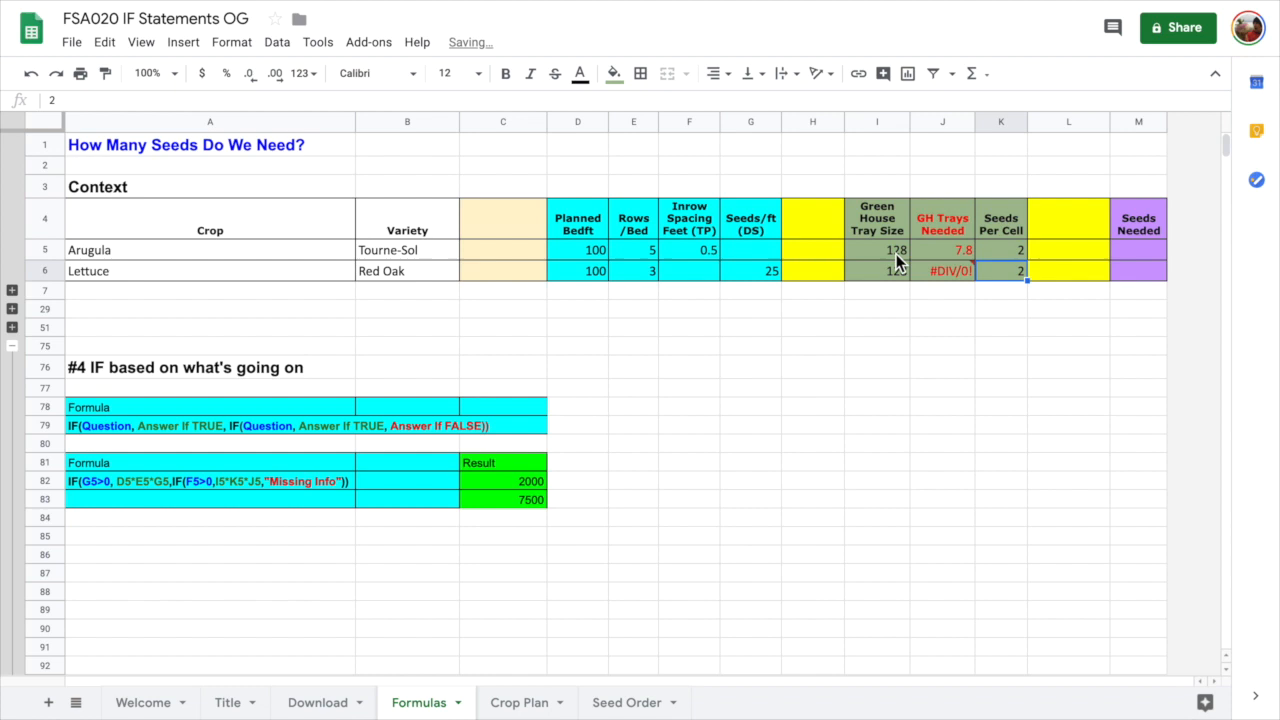
click(527, 488)
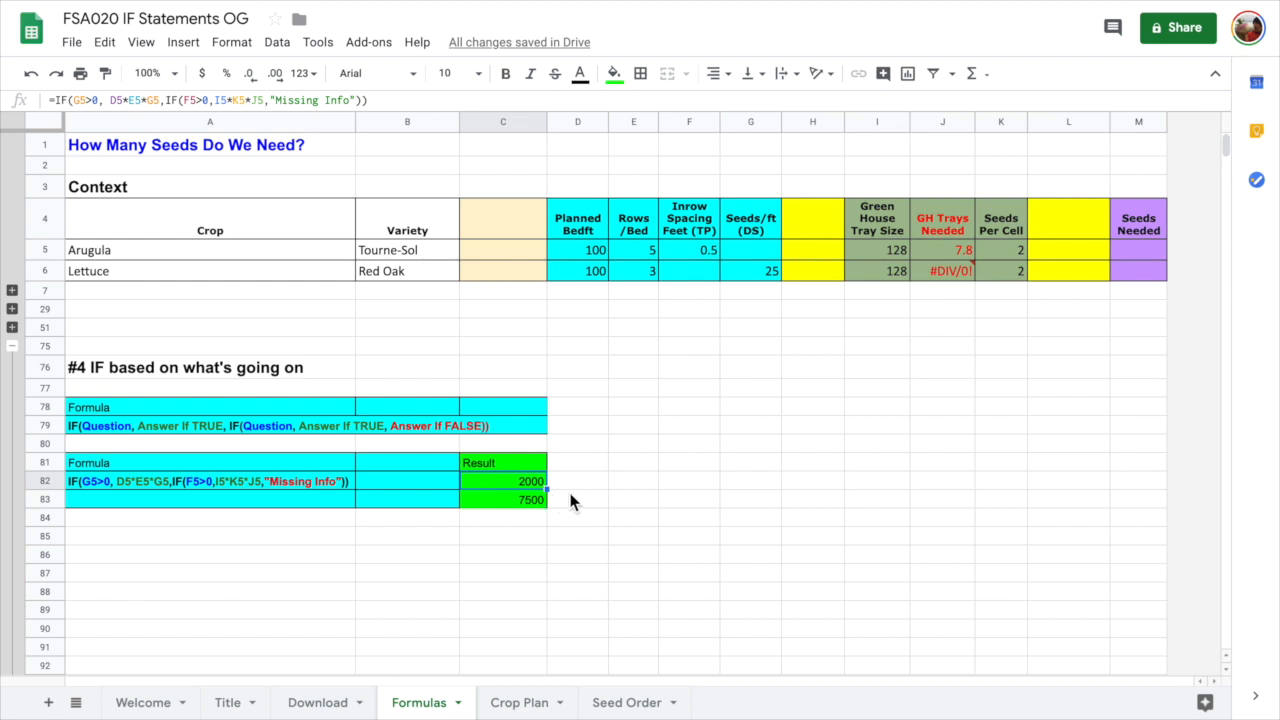
Open the Crop Plan sheet and examine the Field Week, GH Weeks and GH Week Number columns
click(519, 702)
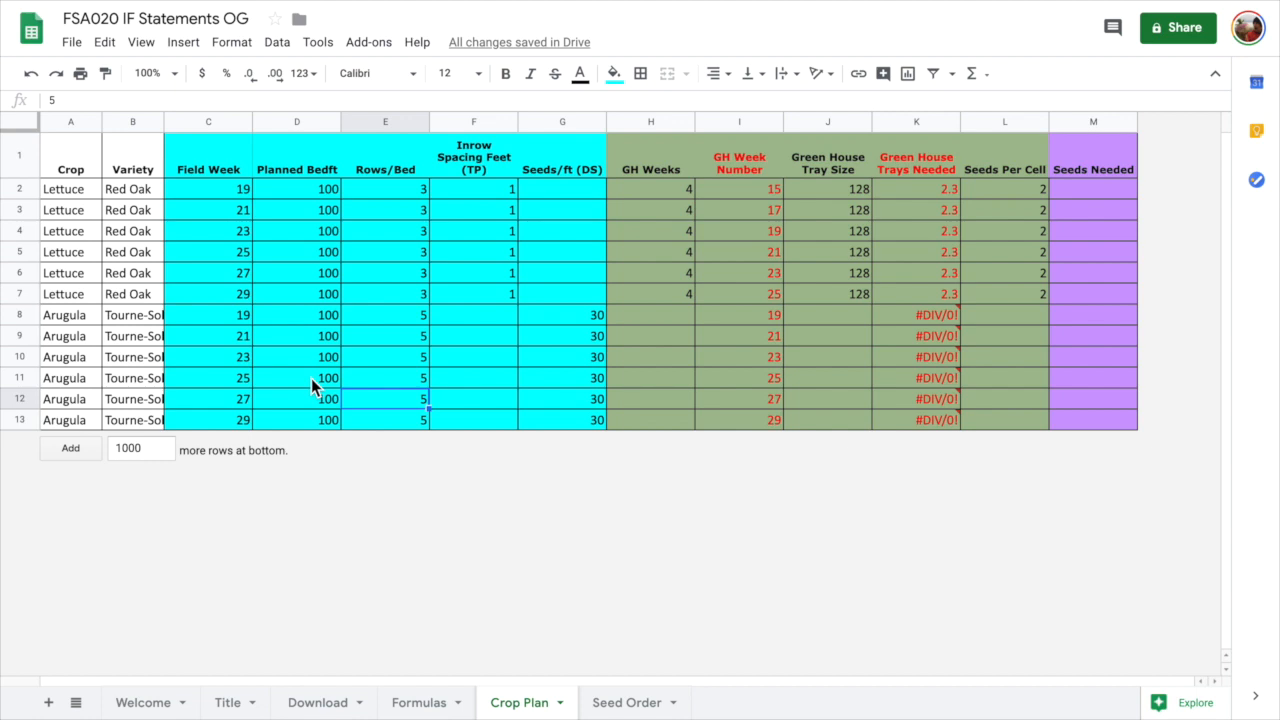
click(209, 129)
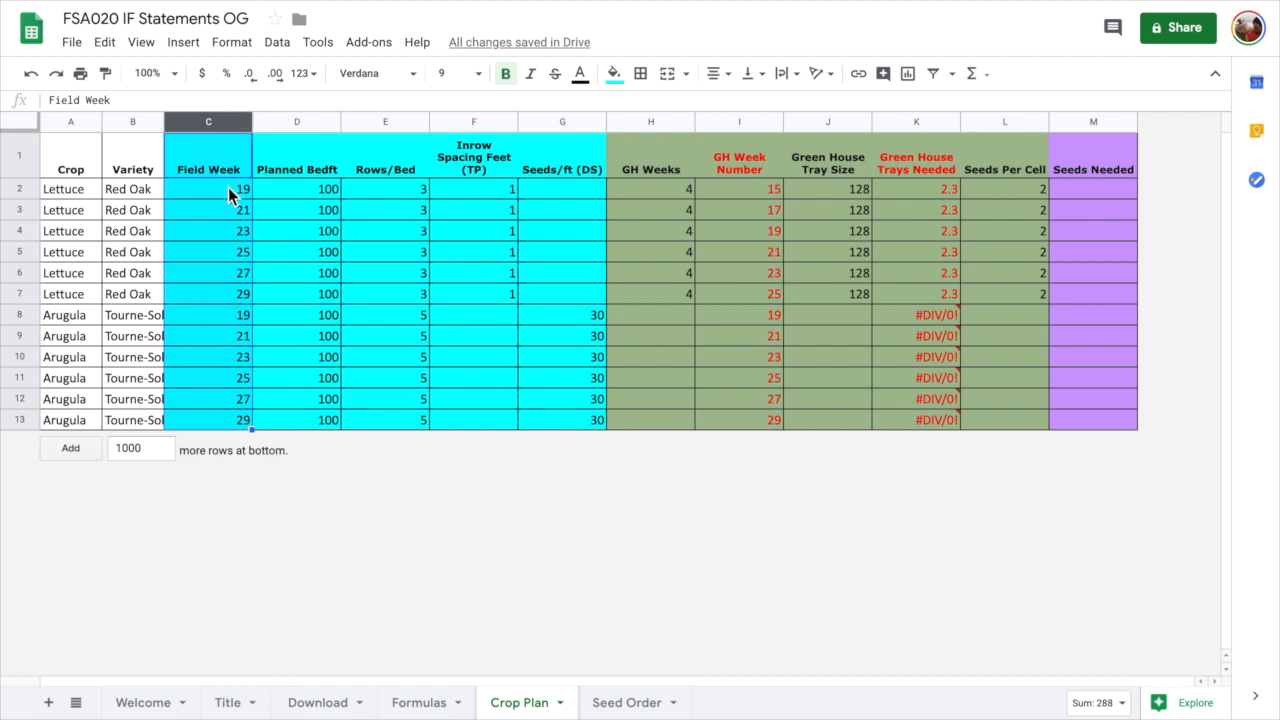
click(657, 125)
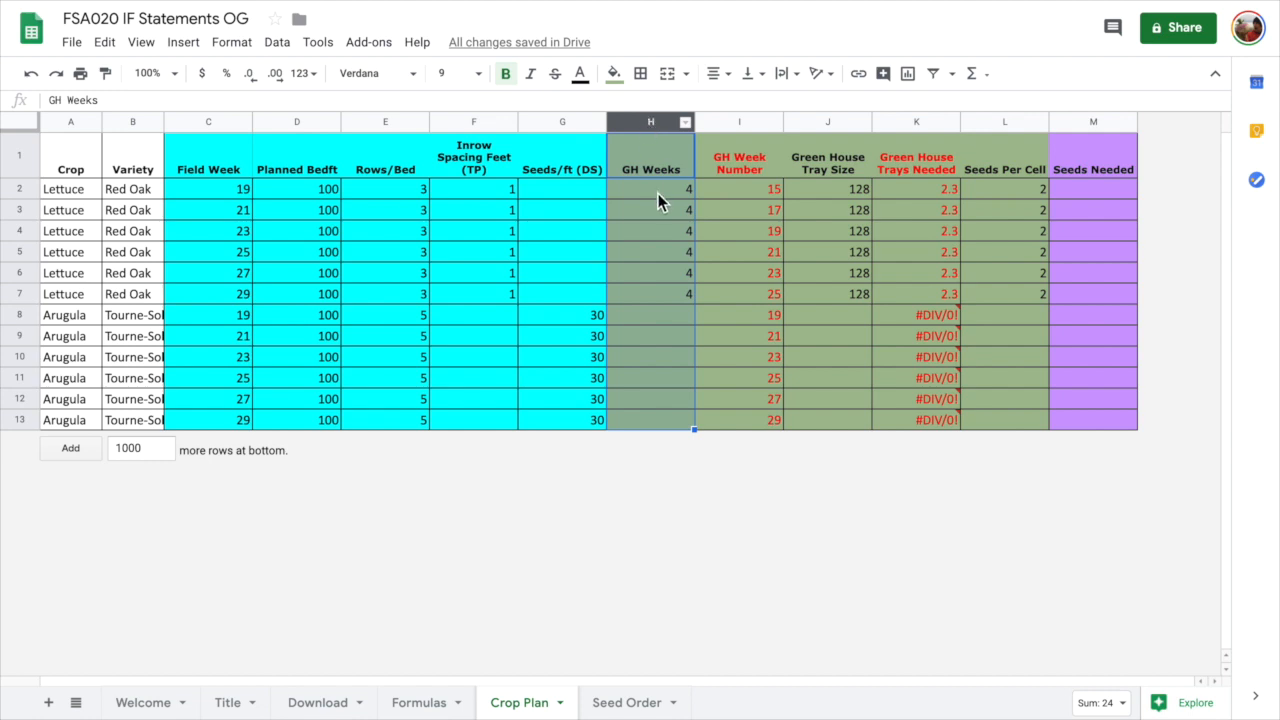
click(737, 122)
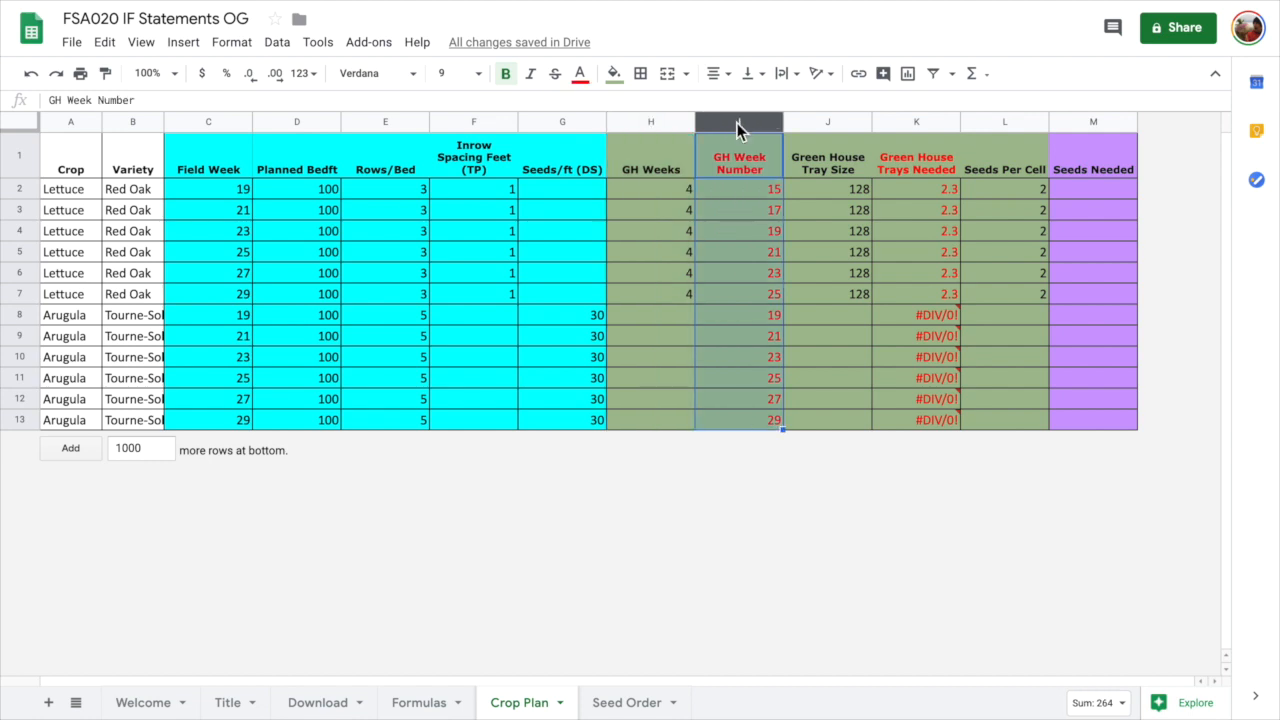
Examine the field weeks of the successive Lettuce plantings and the Arugula rows below them in the crop plan
click(136, 292)
click(30, 194)
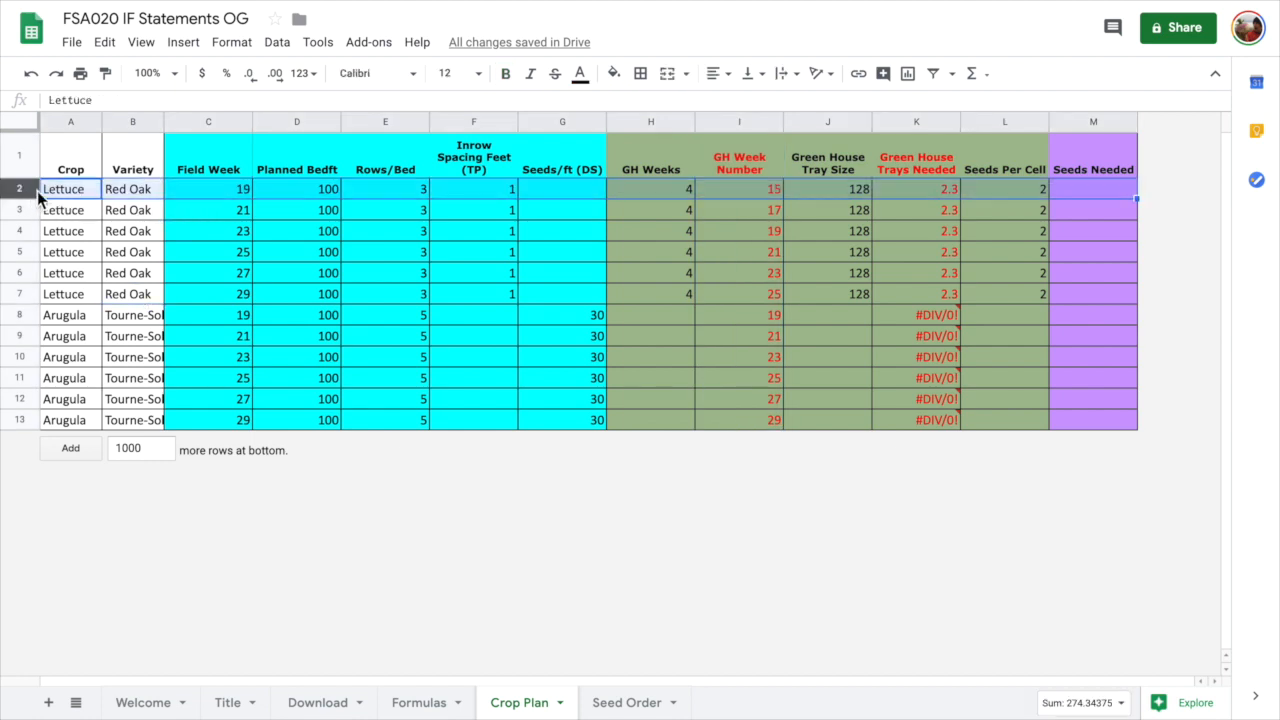
click(211, 190)
click(219, 212)
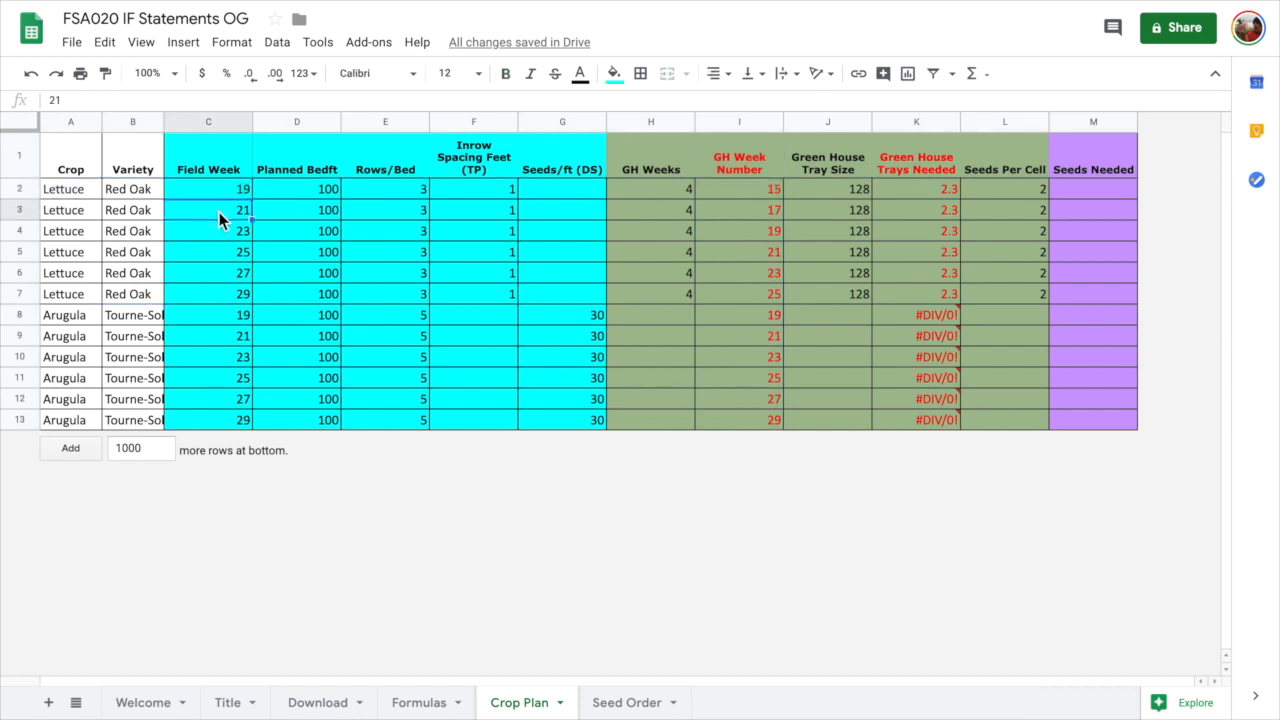
click(215, 235)
click(225, 260)
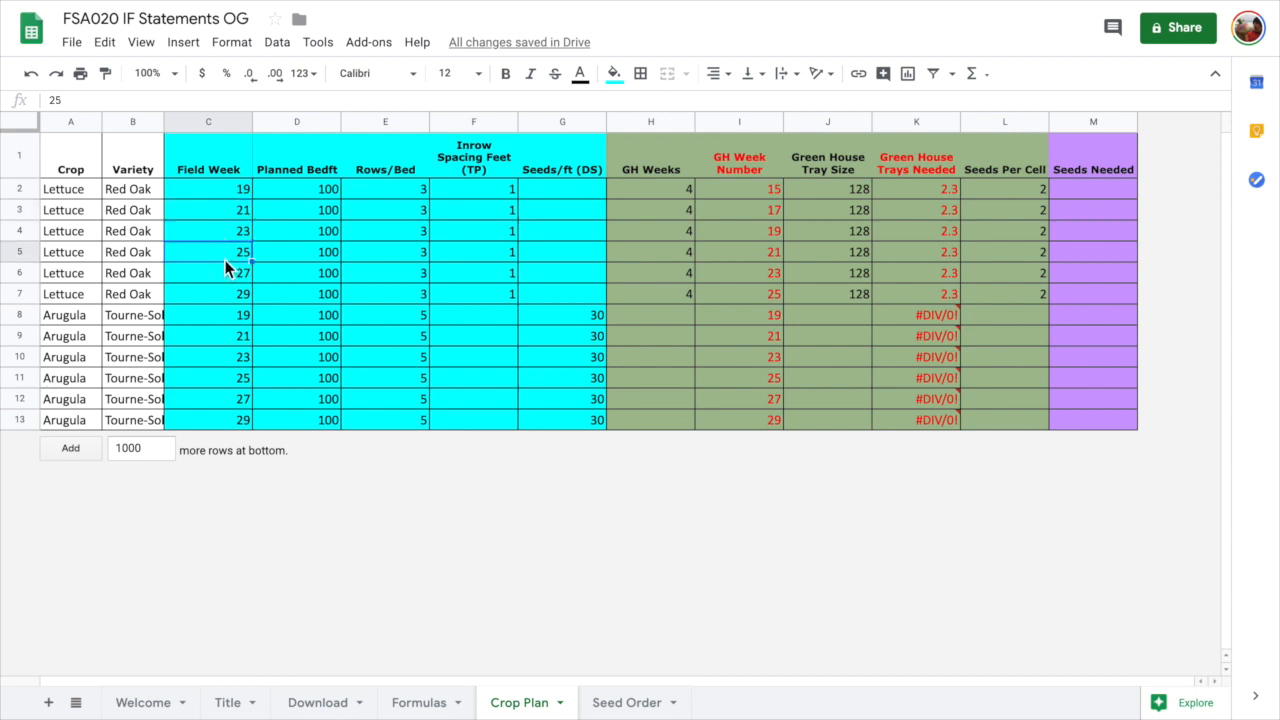
click(30, 316)
drag(30, 316, 8, 418)
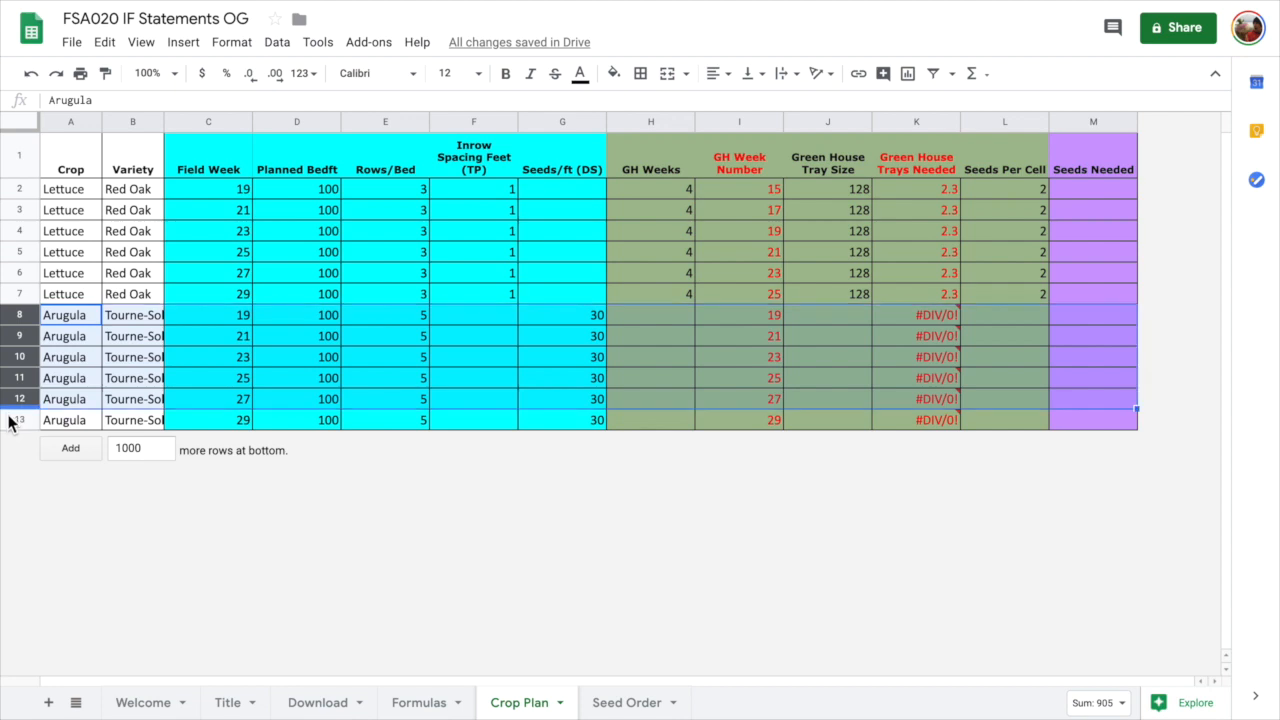
Begin the first Lettuce row's Seeds Needed formula in M2 with the direct-seeded case: =if(G2>0,D2*E2*G2,
click(1092, 192)
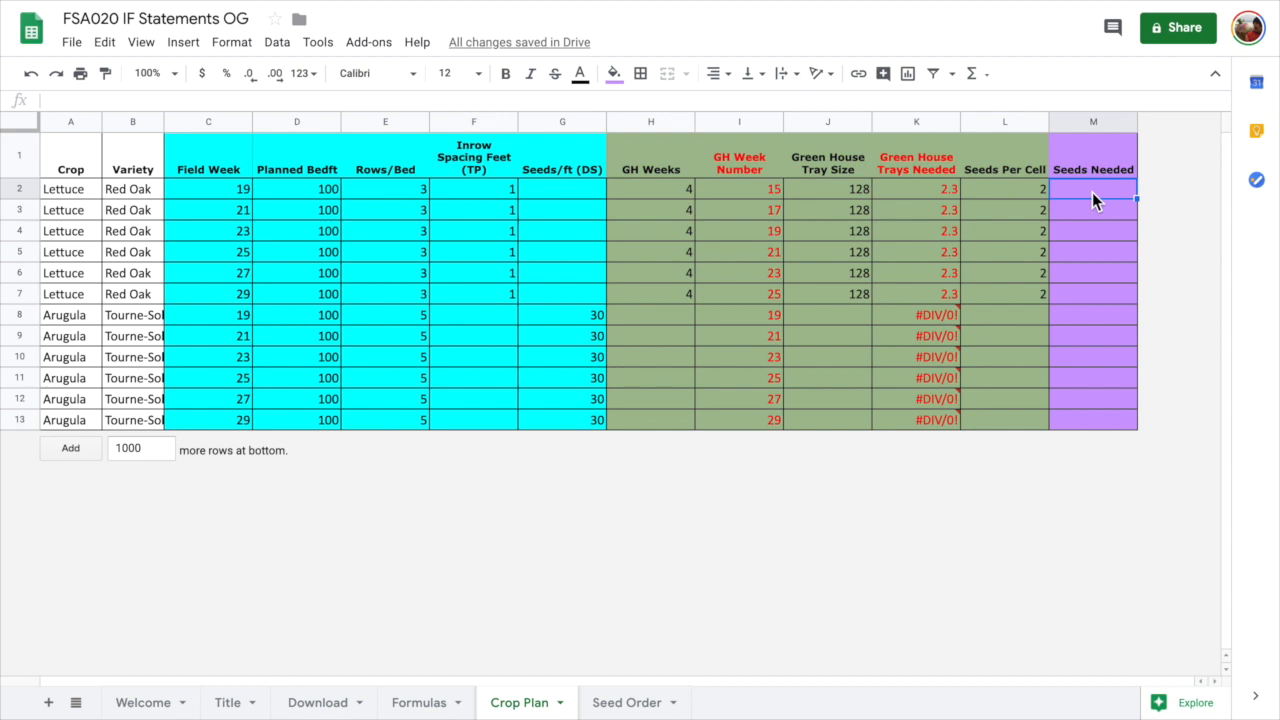
text(=if()
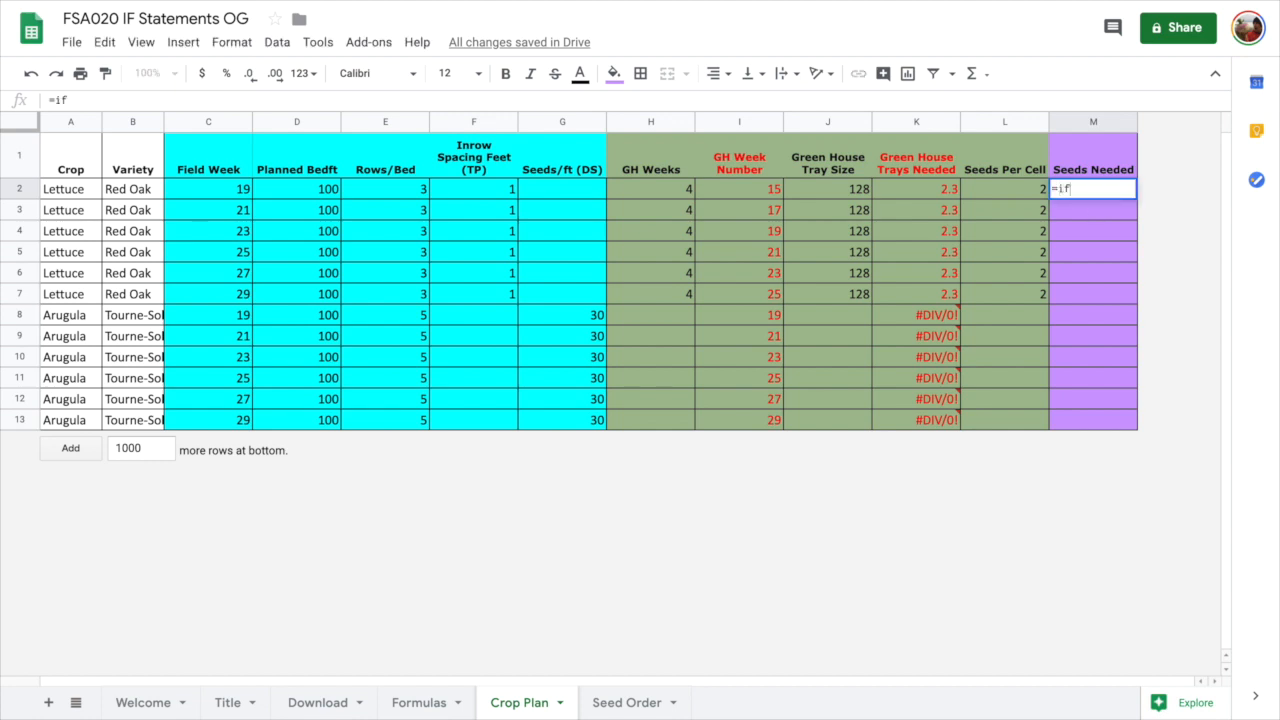
click(554, 192)
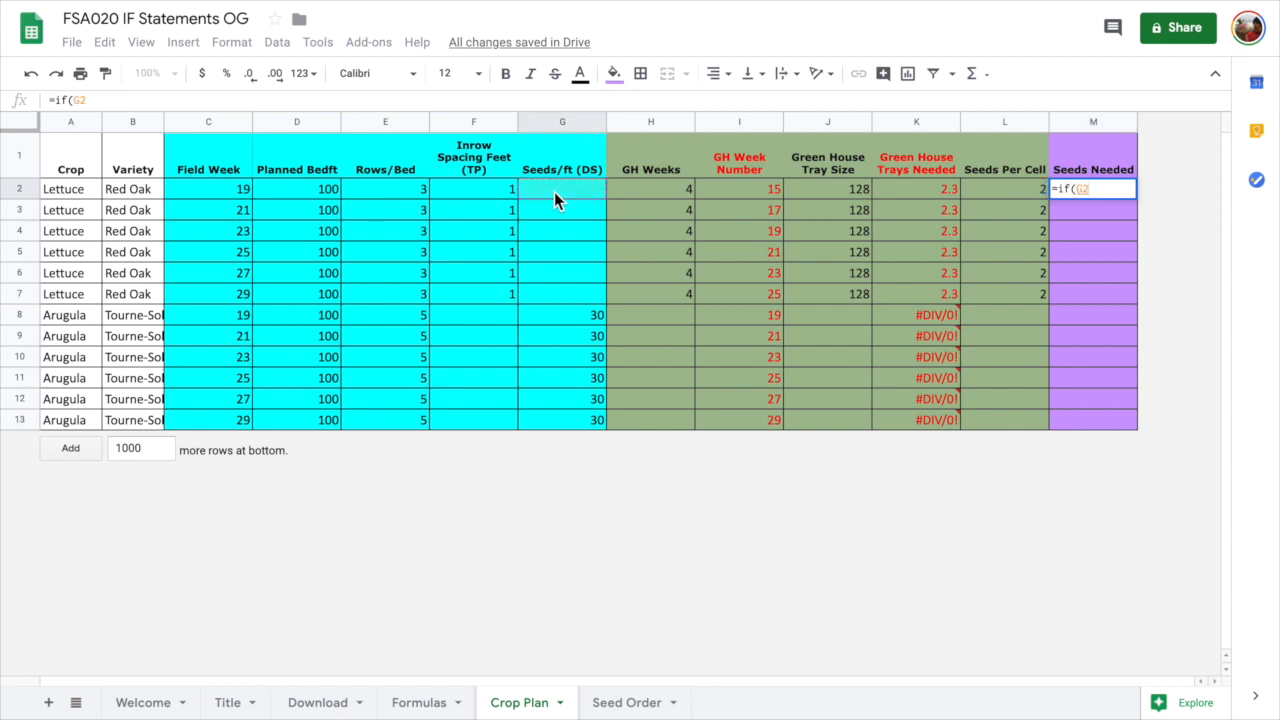
text(>0,)
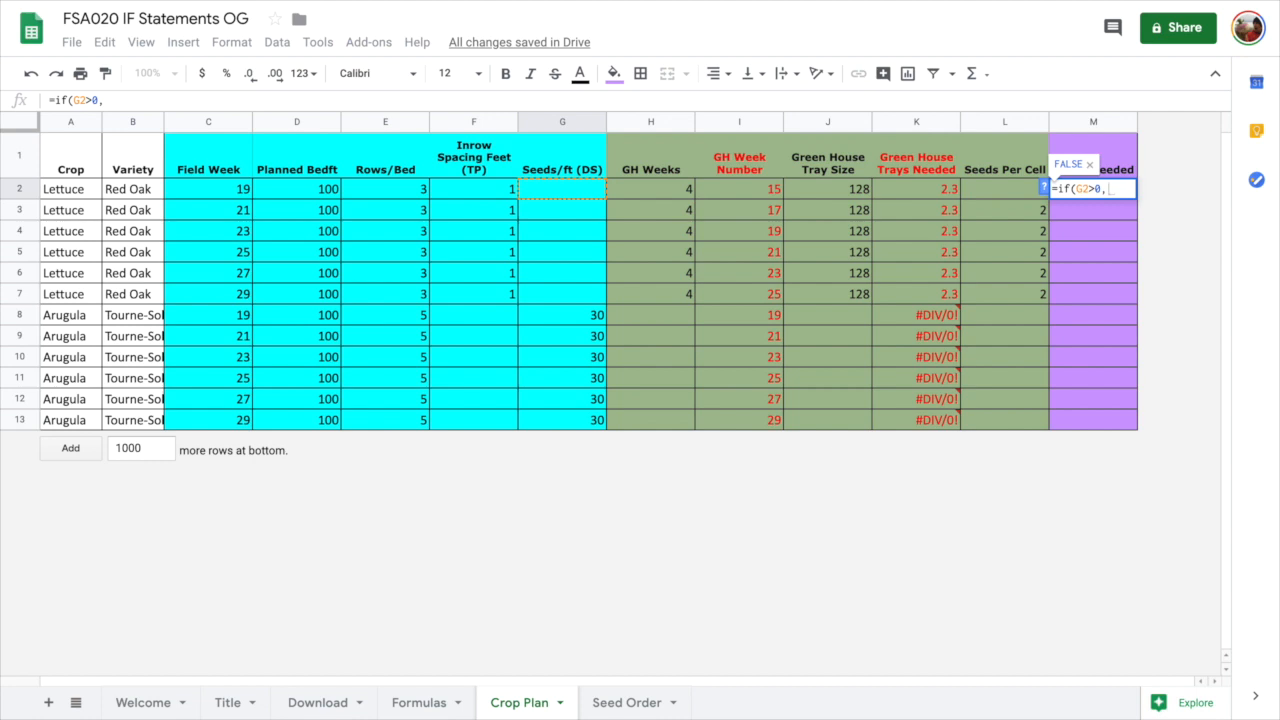
click(288, 190)
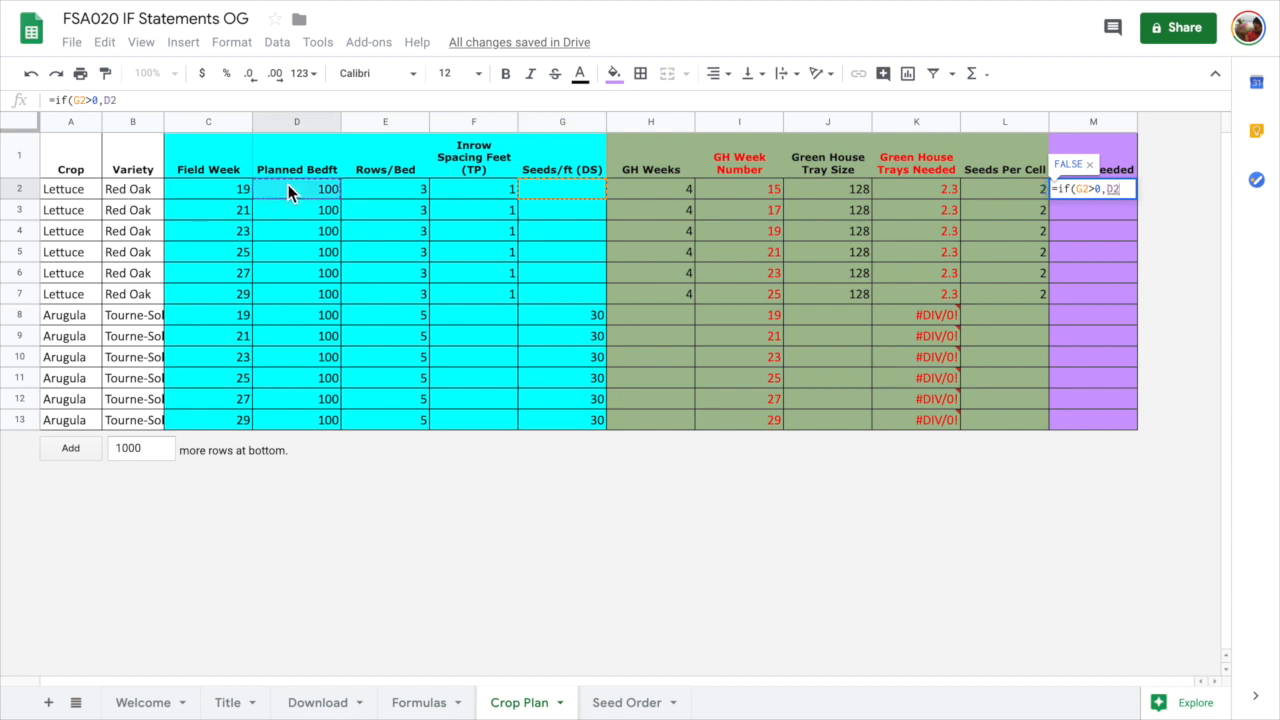
text(*)
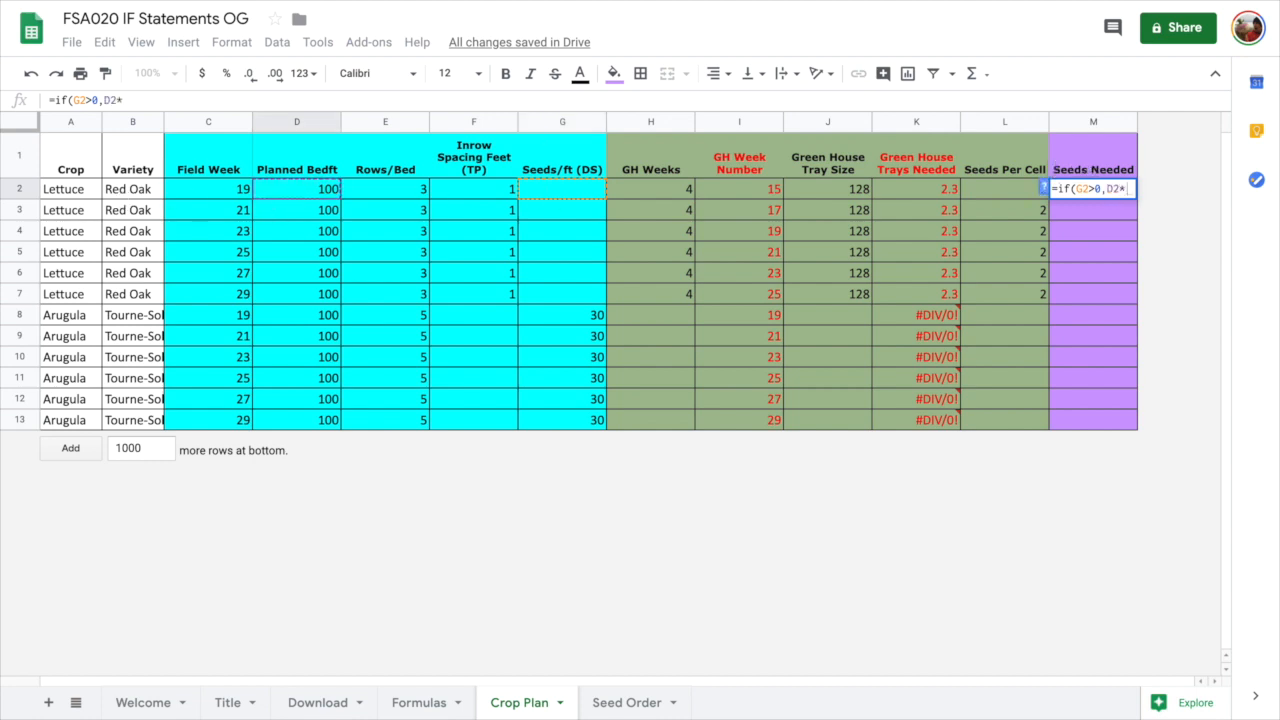
click(380, 188)
text(*)
click(558, 190)
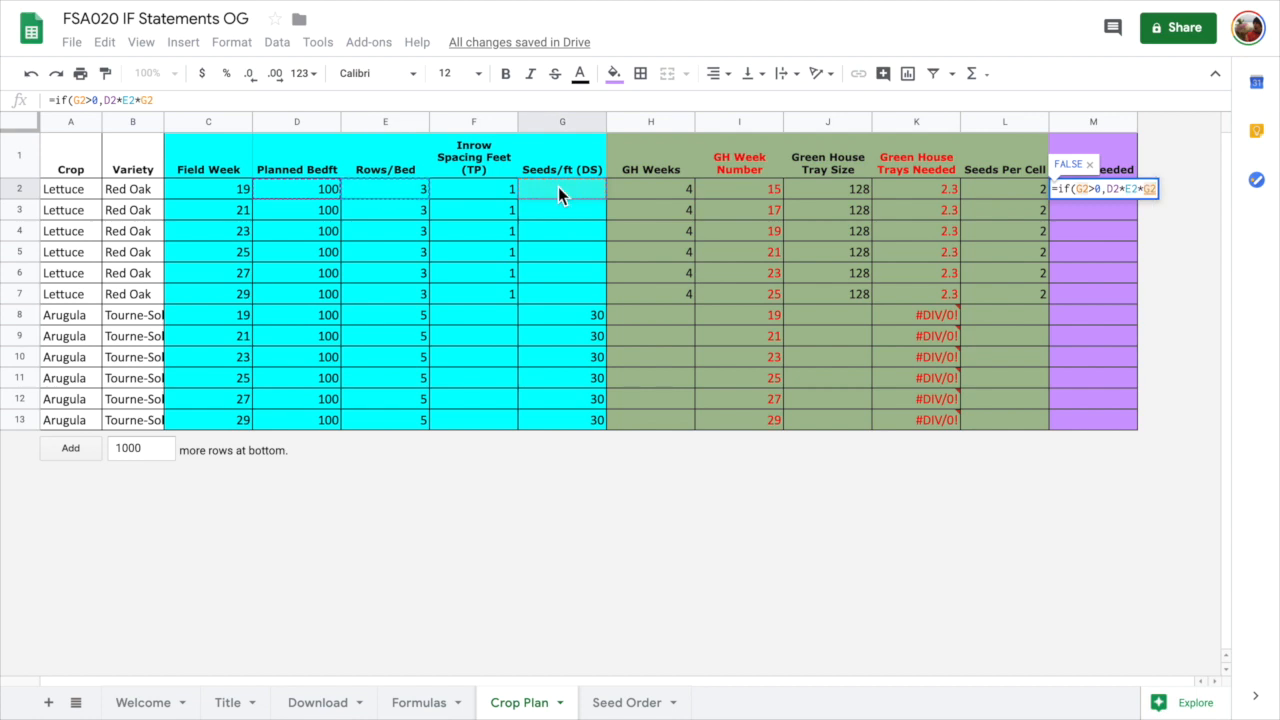
text(,)
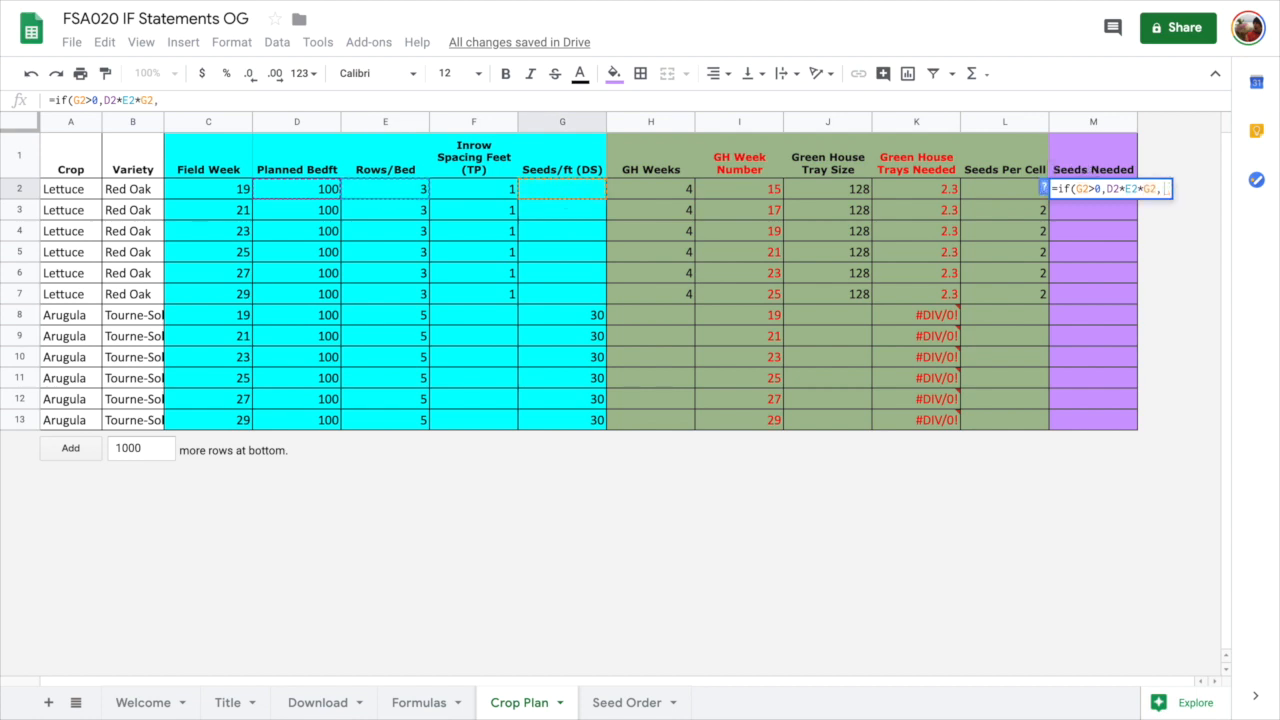
Extend the M2 formula with a nested IF for the transplanted case: if(F2>0,J2*K2*L2
text(if()
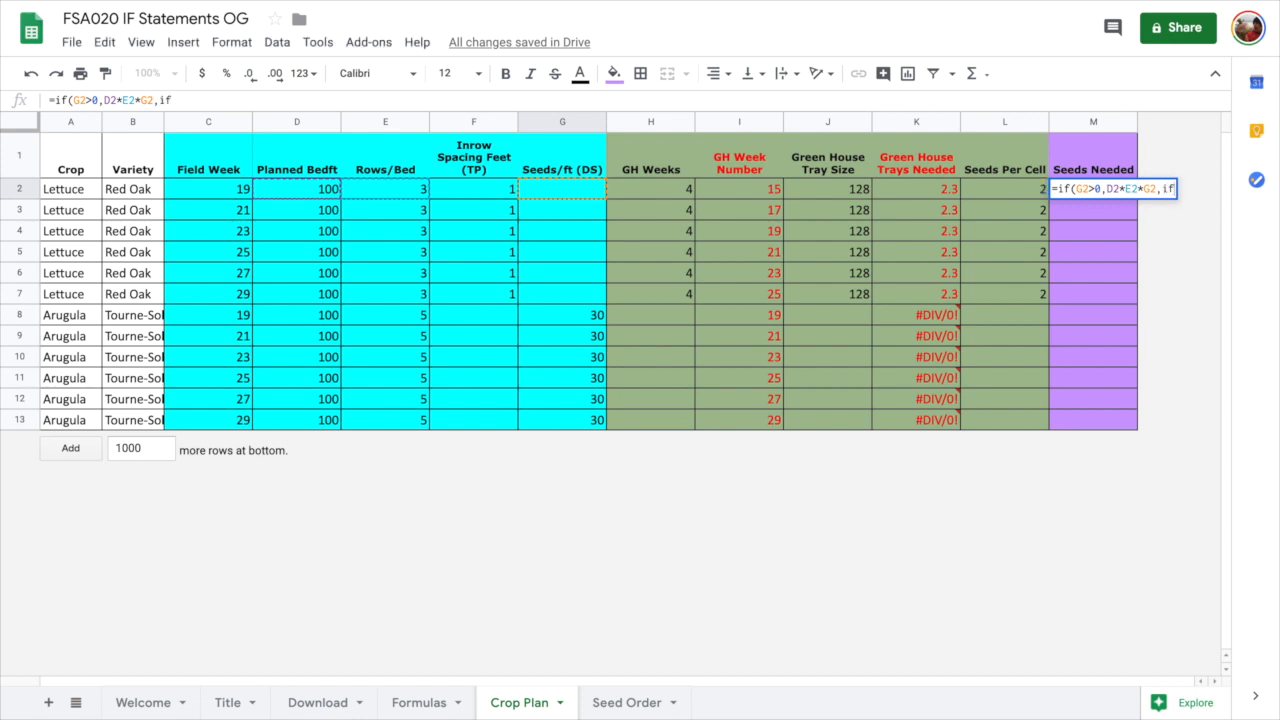
click(458, 193)
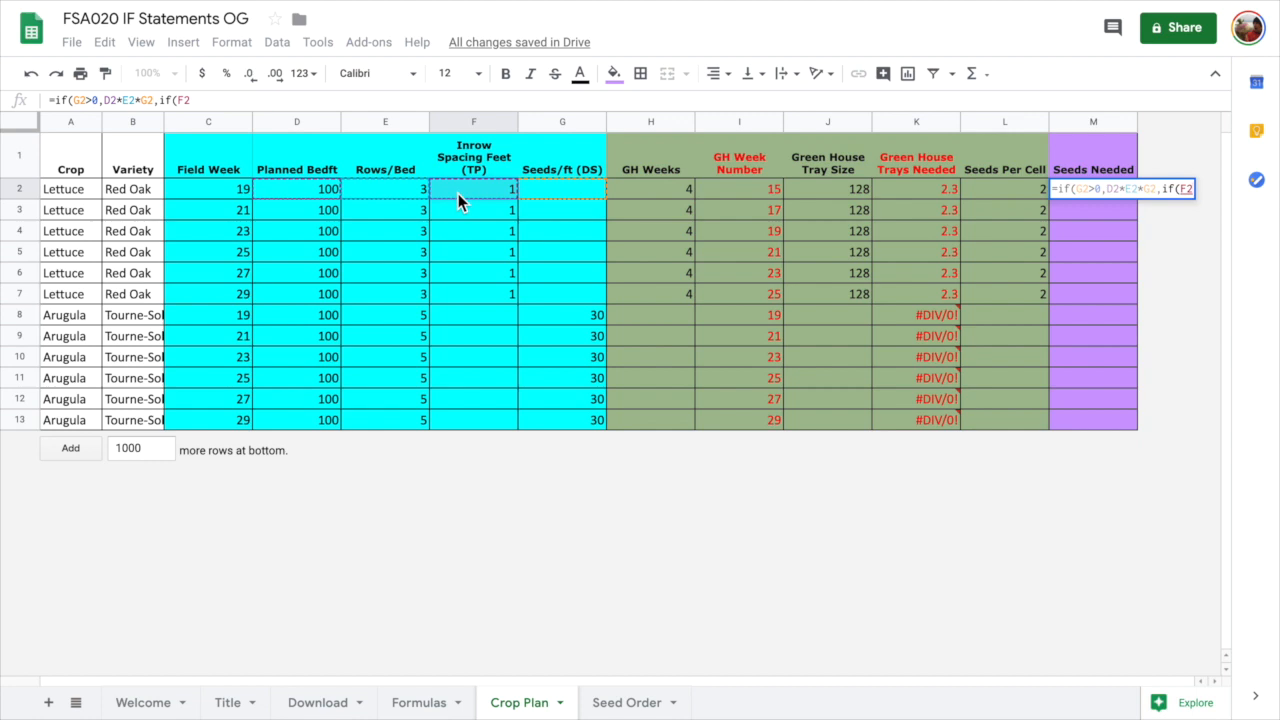
text(>0)
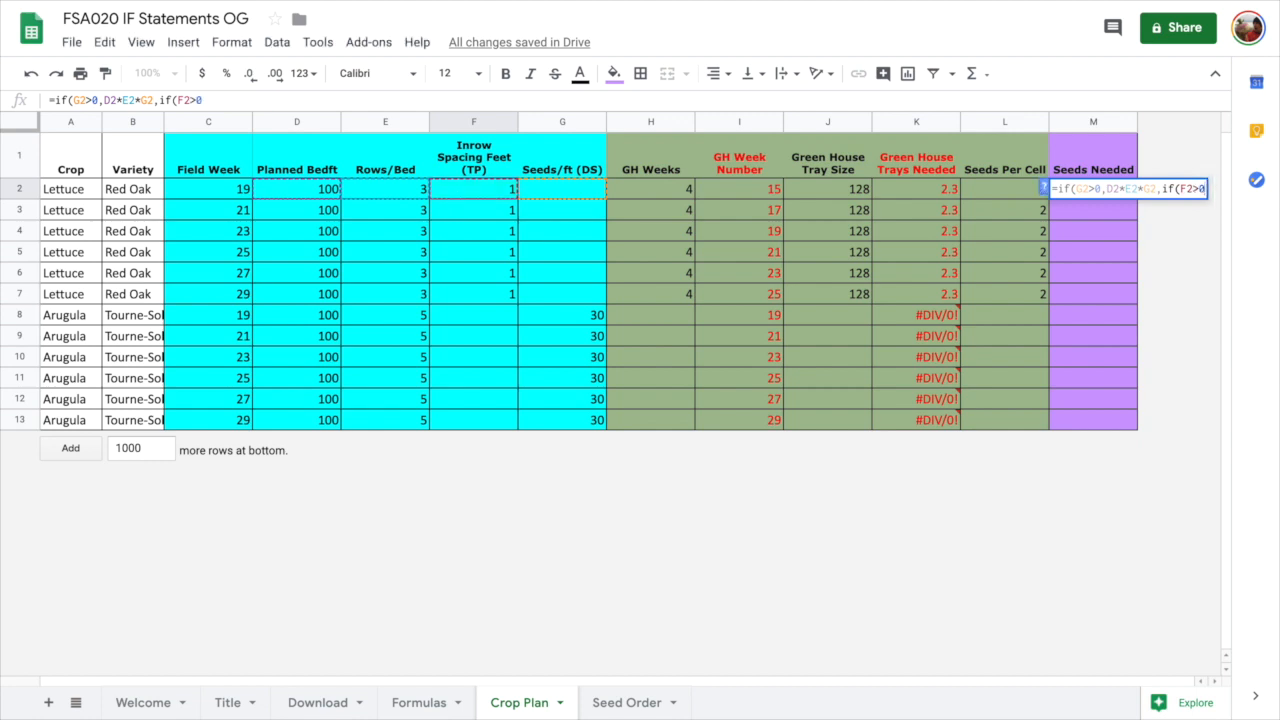
text(,)
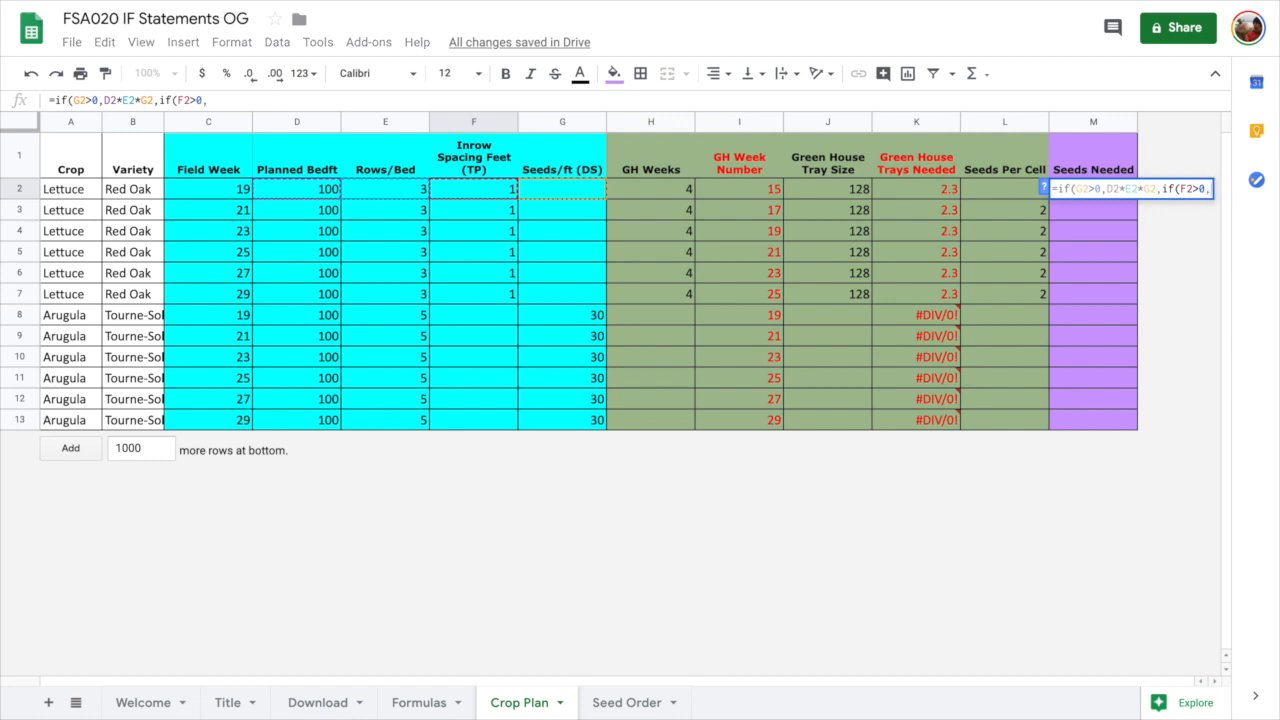
click(845, 189)
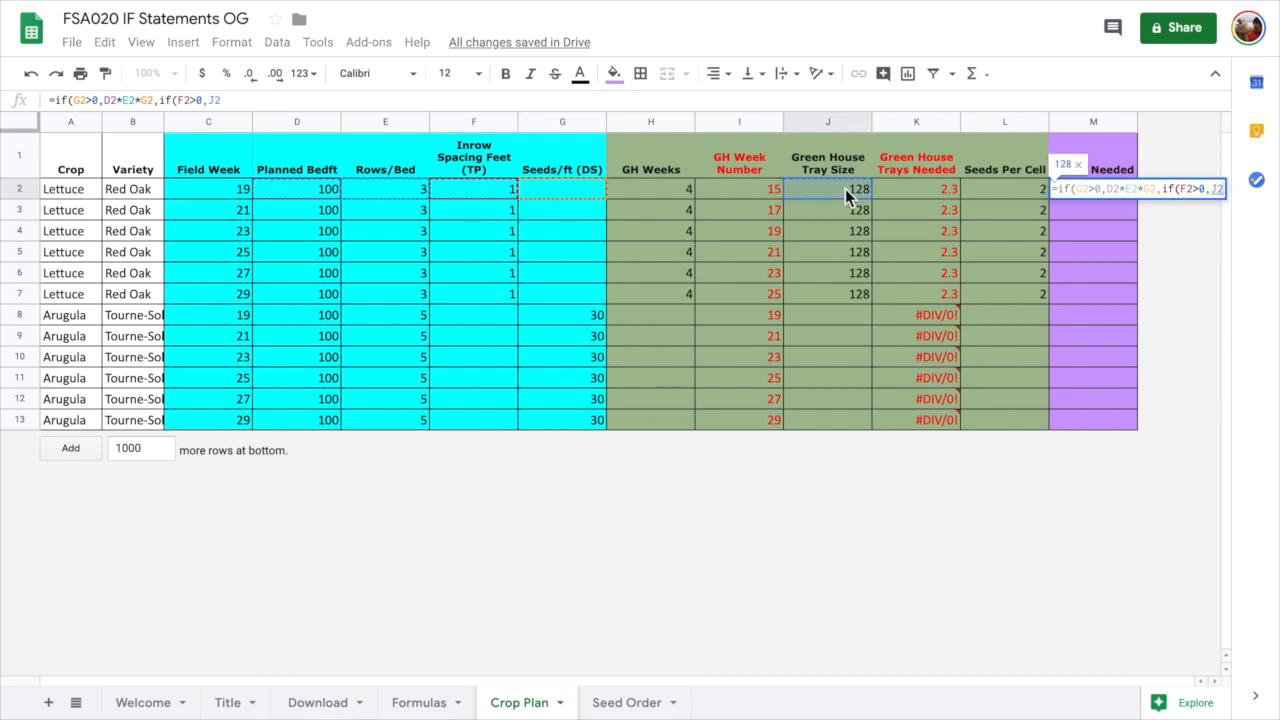
text(*)
click(923, 190)
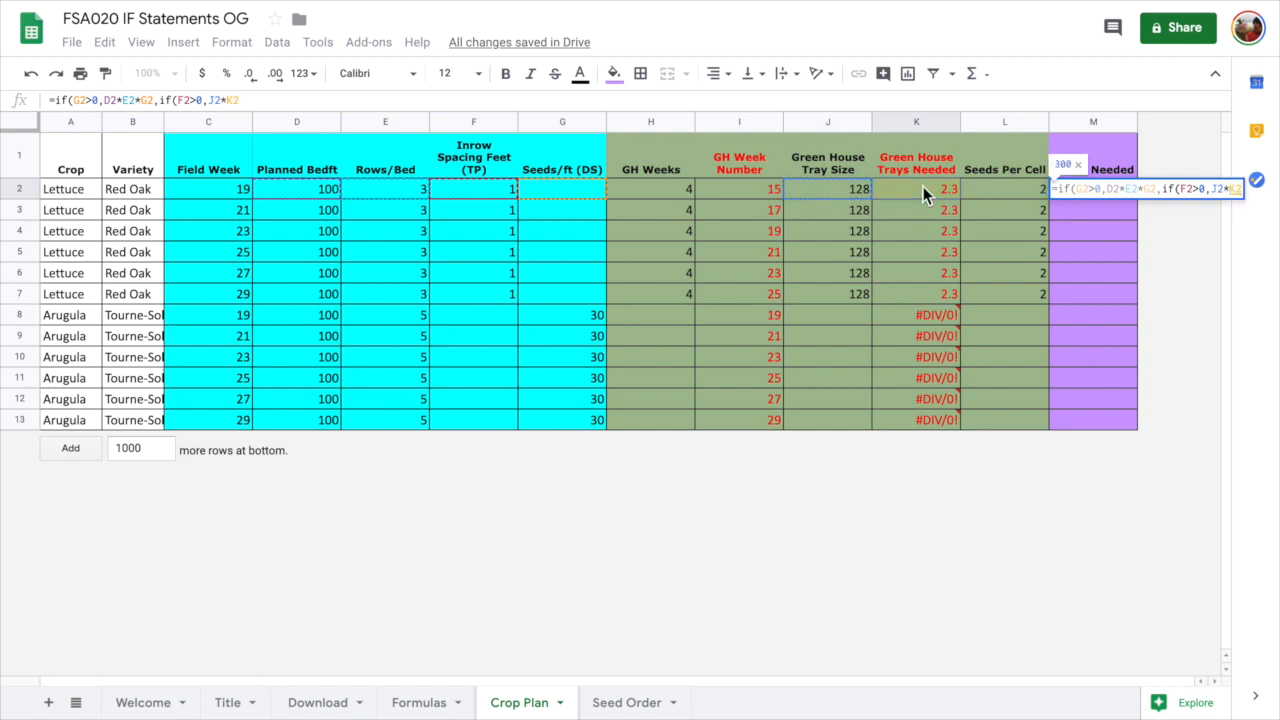
text(*)
click(996, 188)
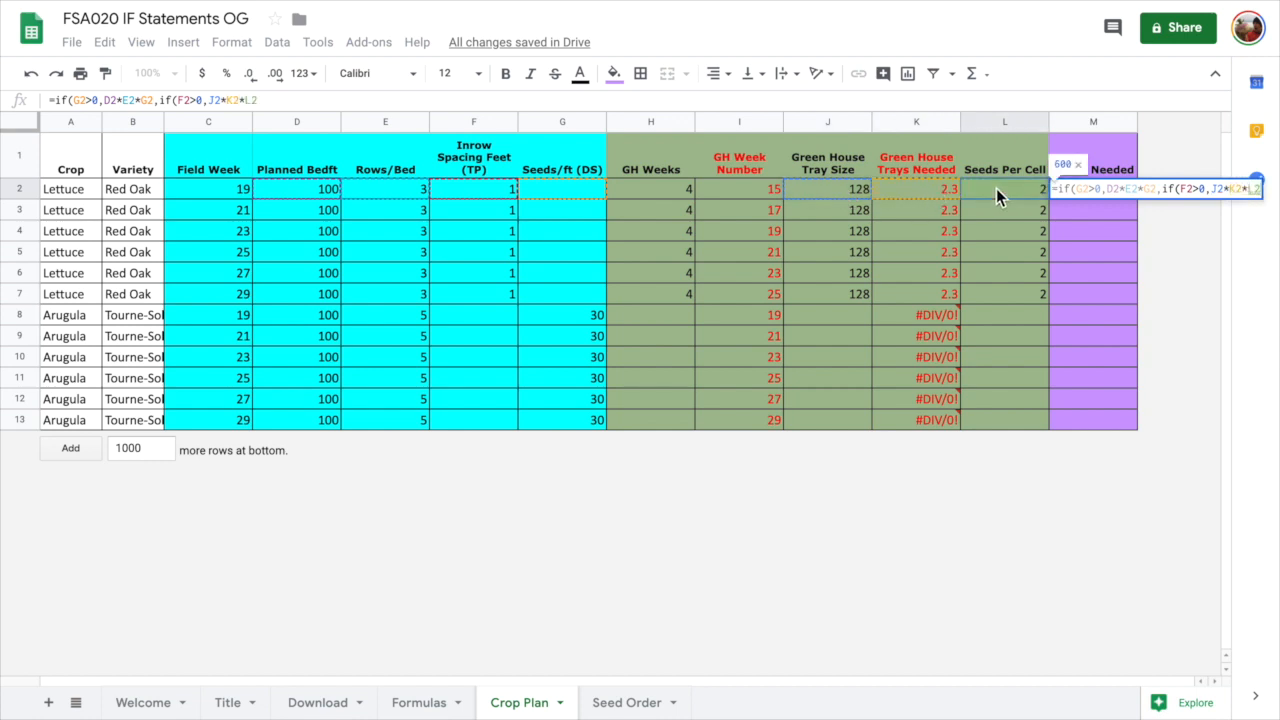
Finish the M2 formula with "Missing Info" as the final false result and commit it
text(,)
text("Missing)
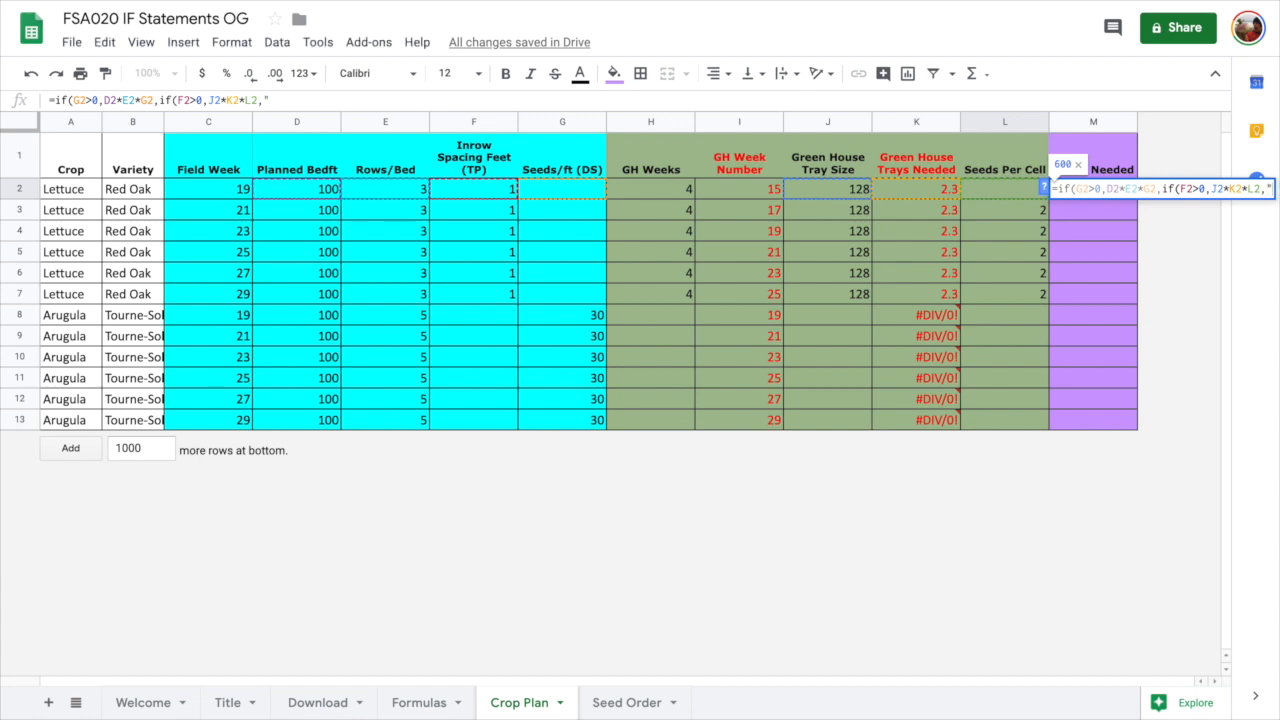
text( Info)
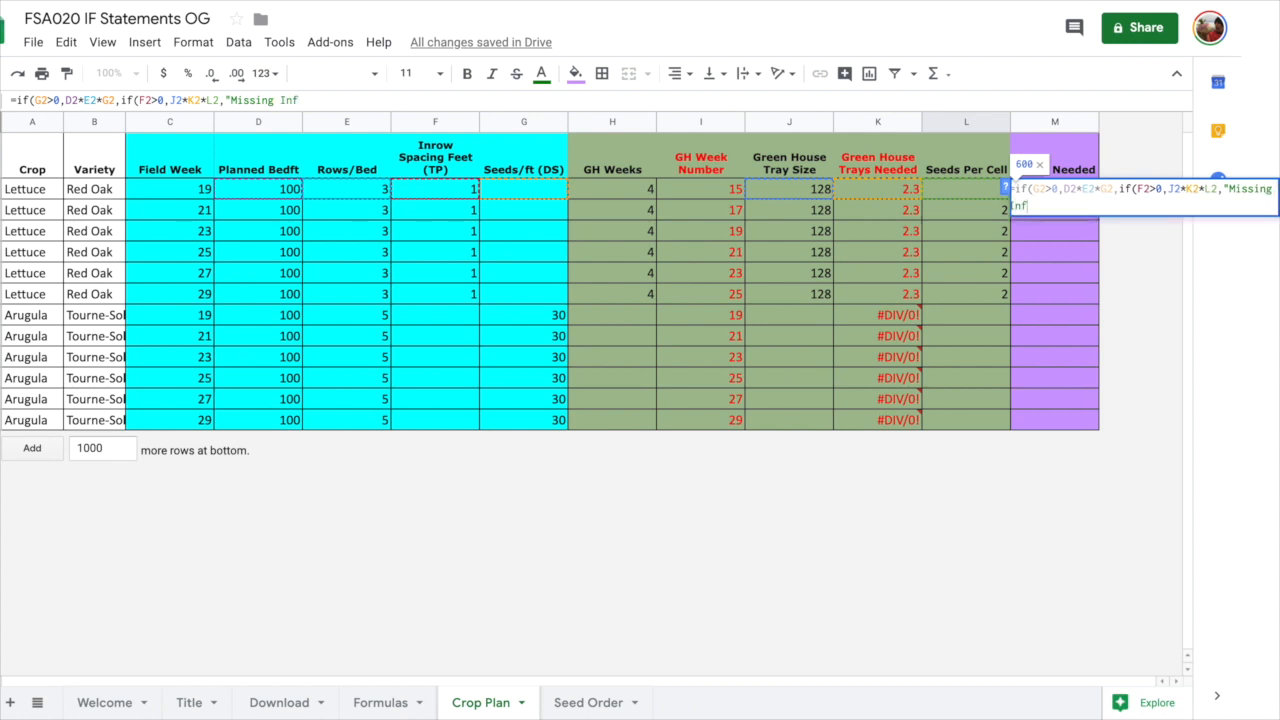
text(")))
key(Return)
key(Up)
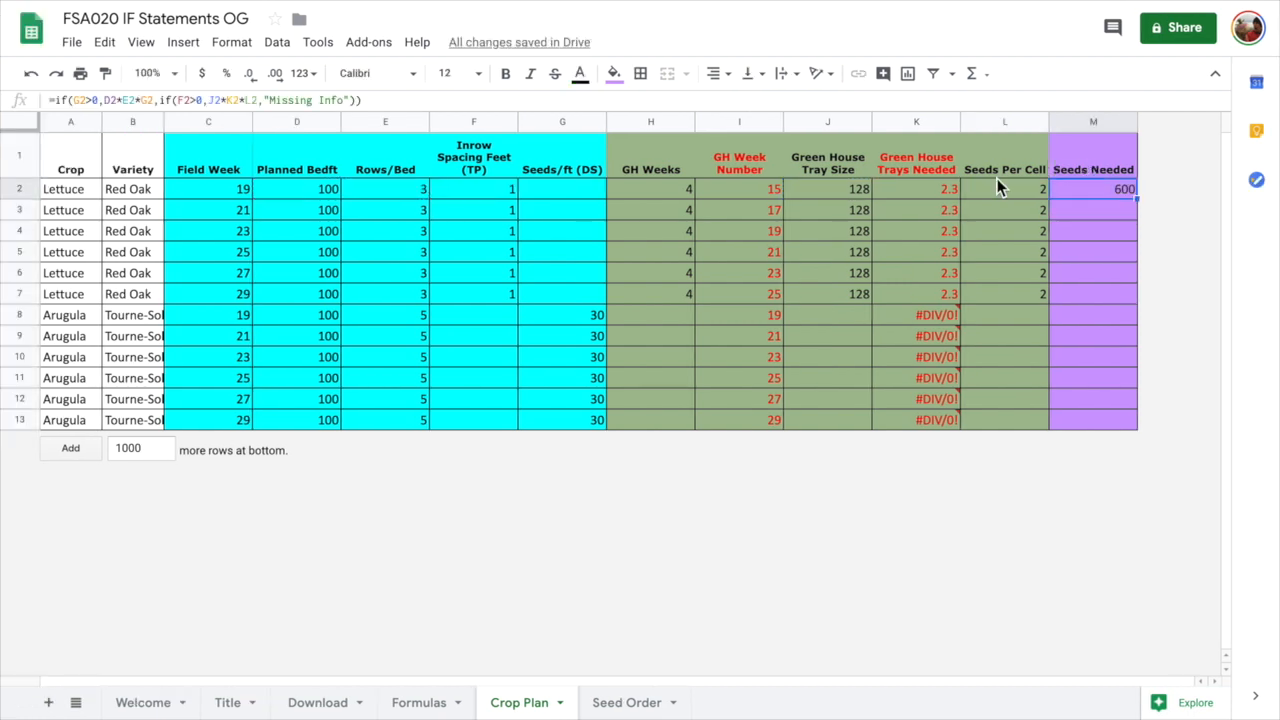
Fill the Seeds Needed formula from M2 down to M13 and check the results in the Lettuce rows
drag(1138, 199, 1130, 429)
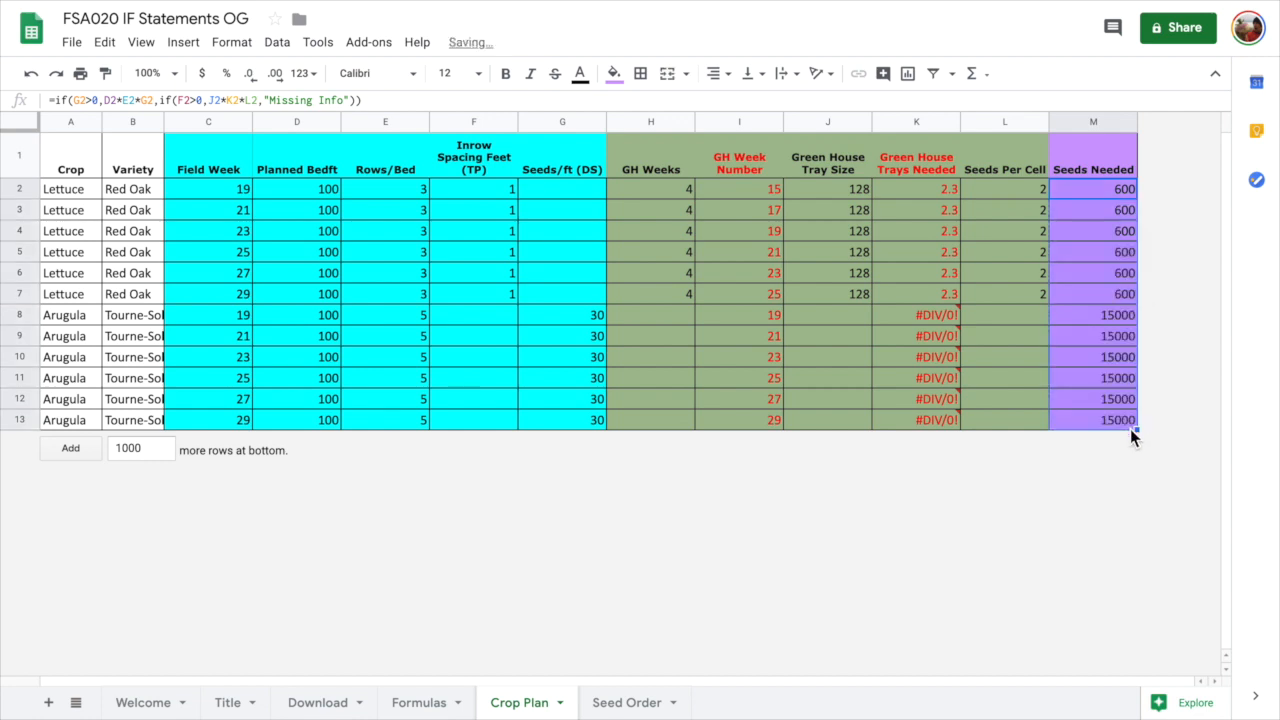
click(1102, 211)
click(1080, 288)
click(1110, 189)
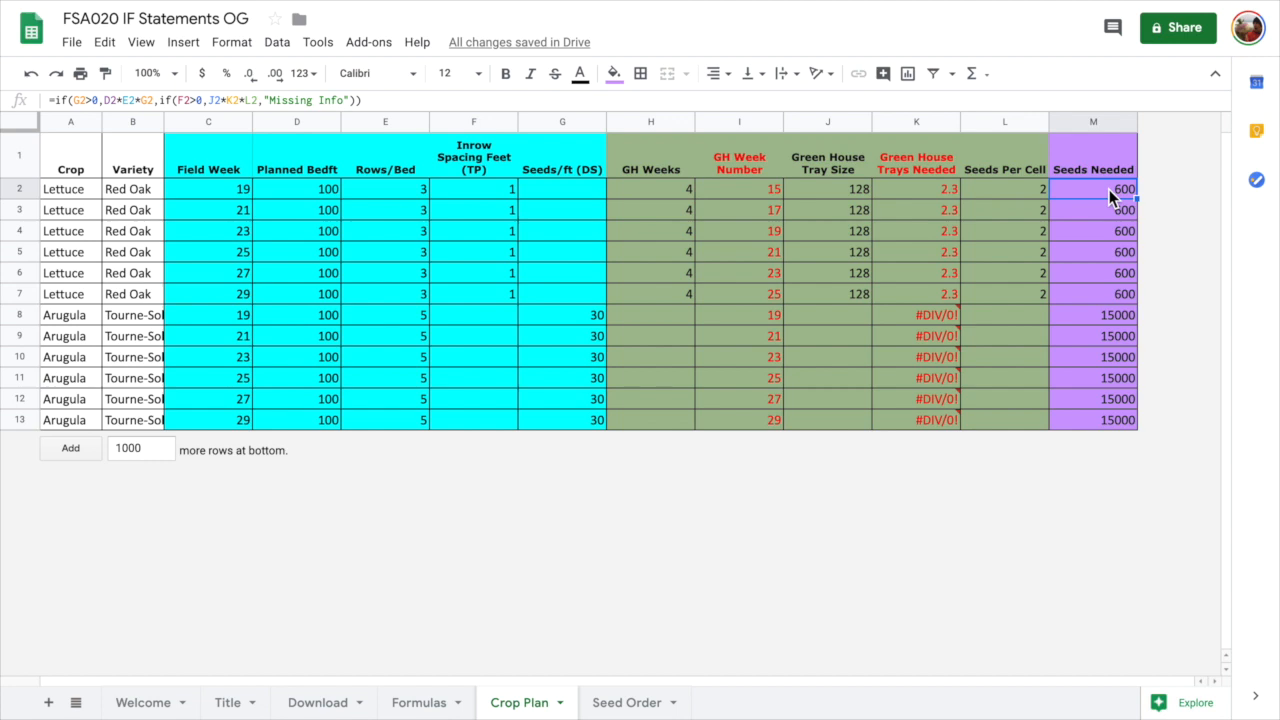
On the Seed Order sheet, start a SUMIF in C2 for Red Oak lettuce with 'Crop Plan'!B:B as the criteria range
click(615, 703)
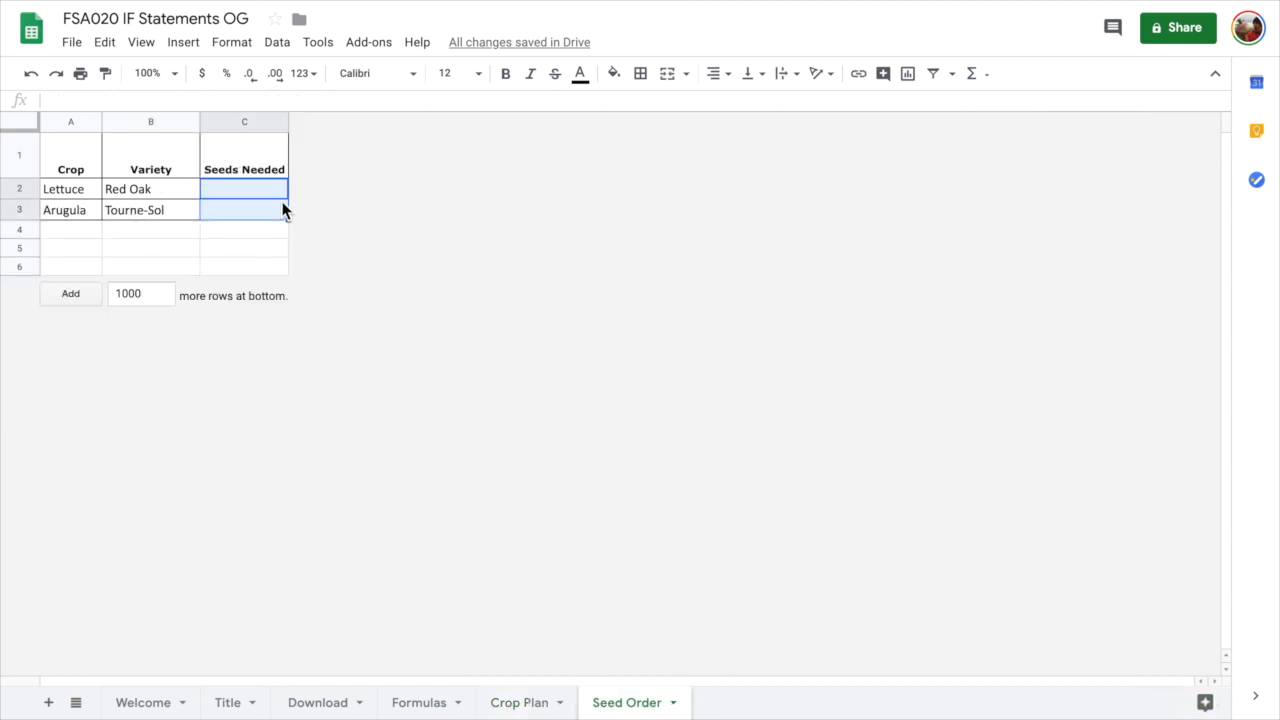
click(245, 211)
click(249, 199)
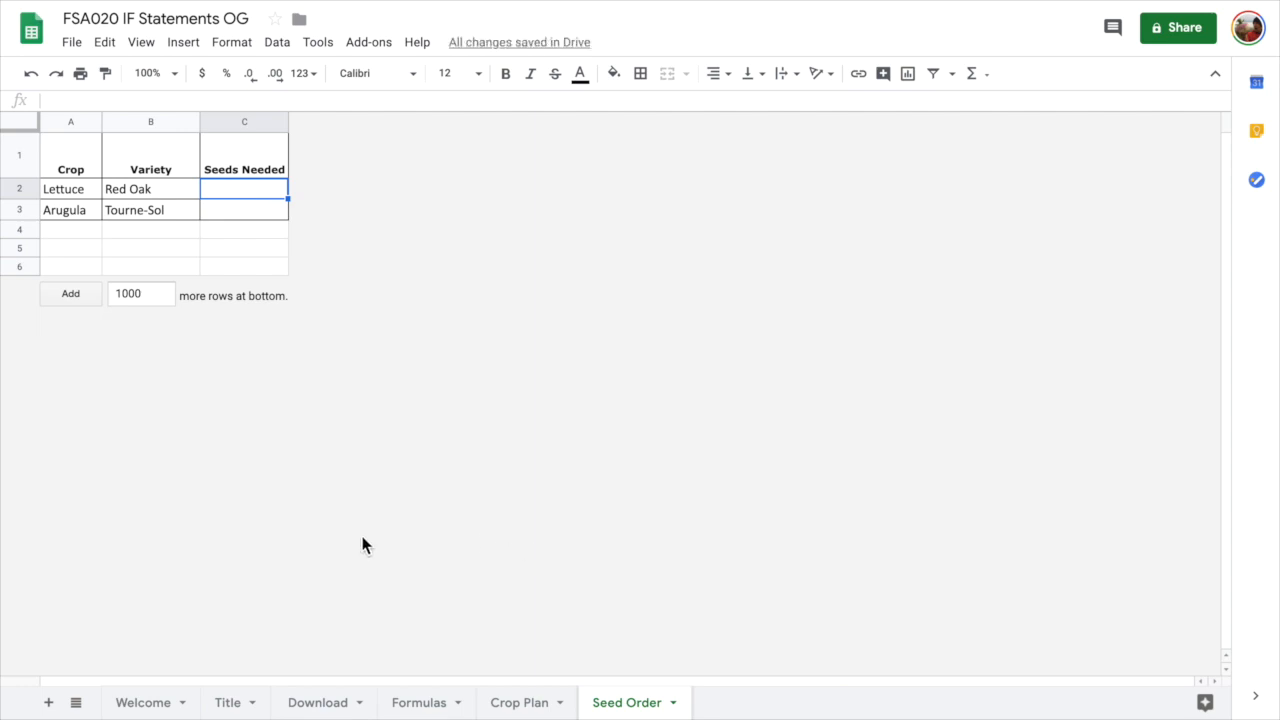
text(=)
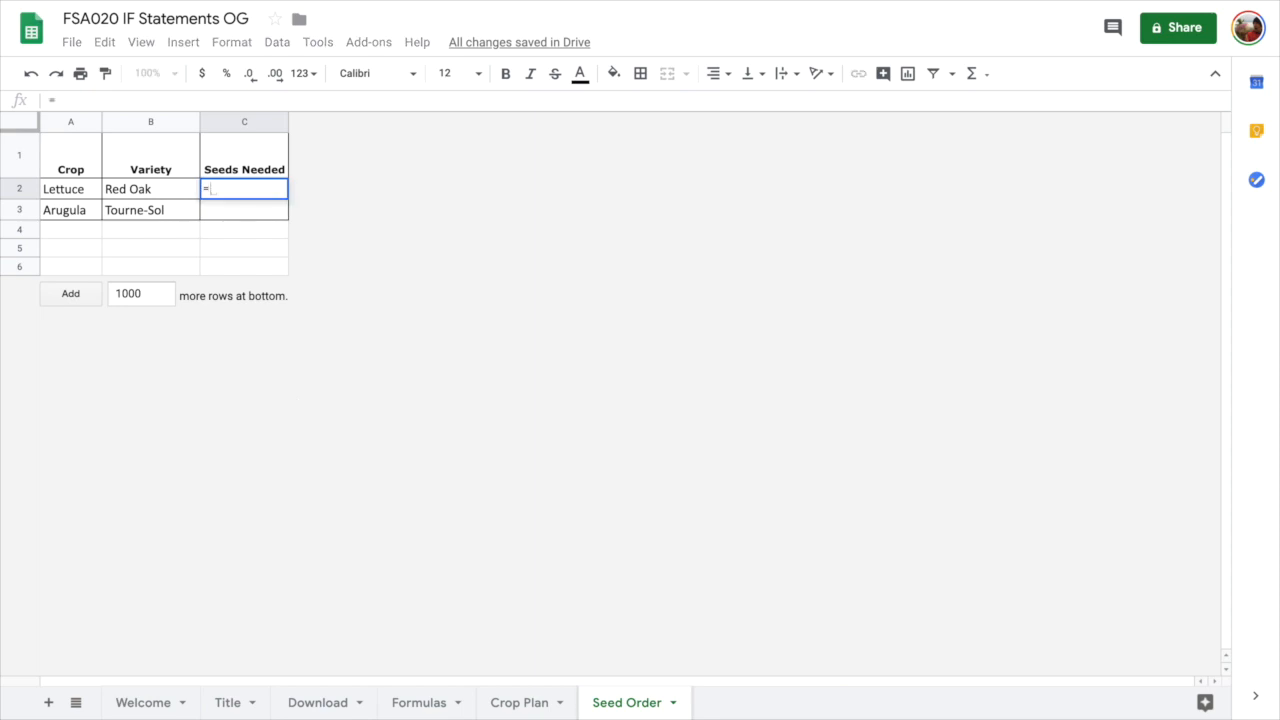
text(sumif()
click(519, 702)
click(129, 121)
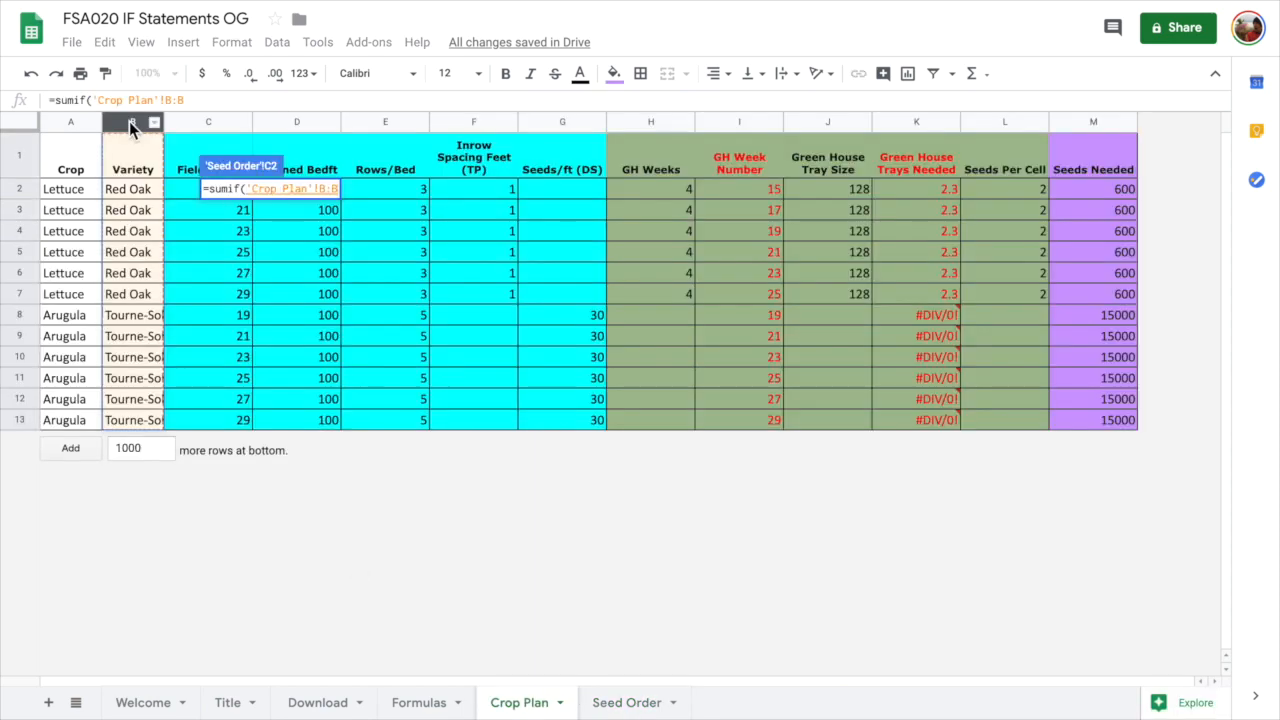
text(,)
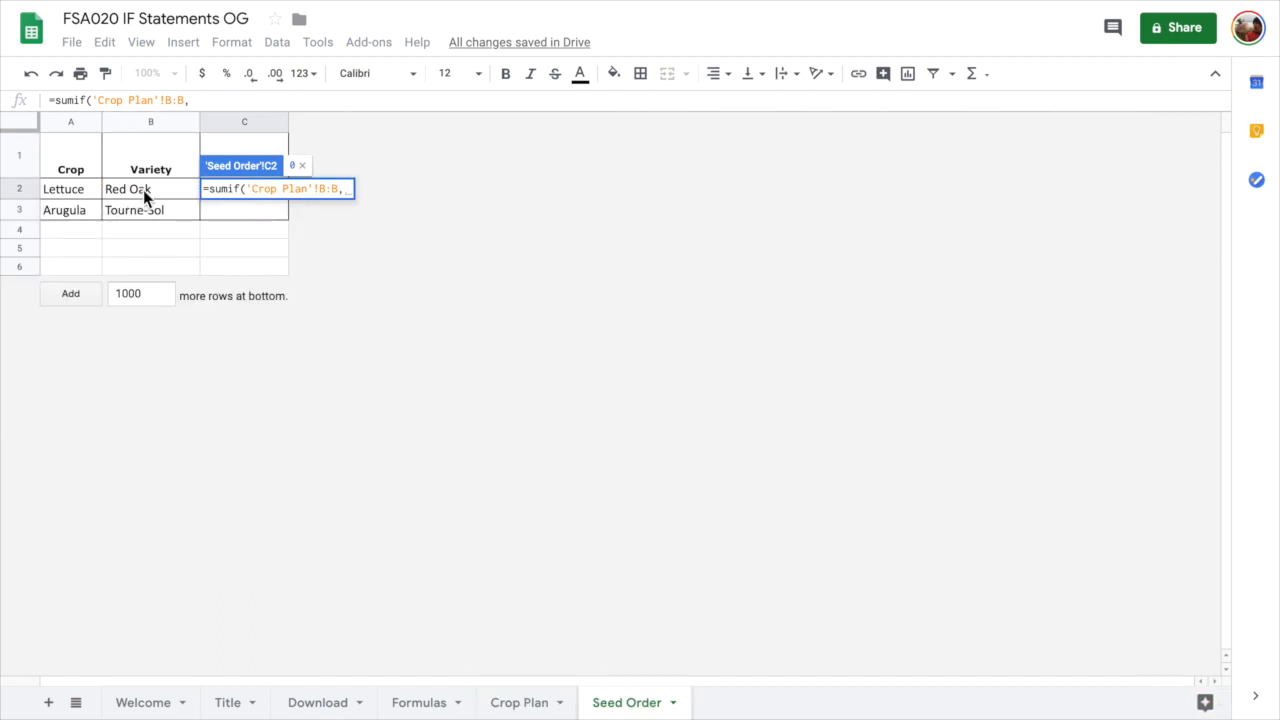
Complete the C2 SUMIF with criterion B2 and sum range 'Crop Plan'!M:M, and copy it down to C3
click(143, 190)
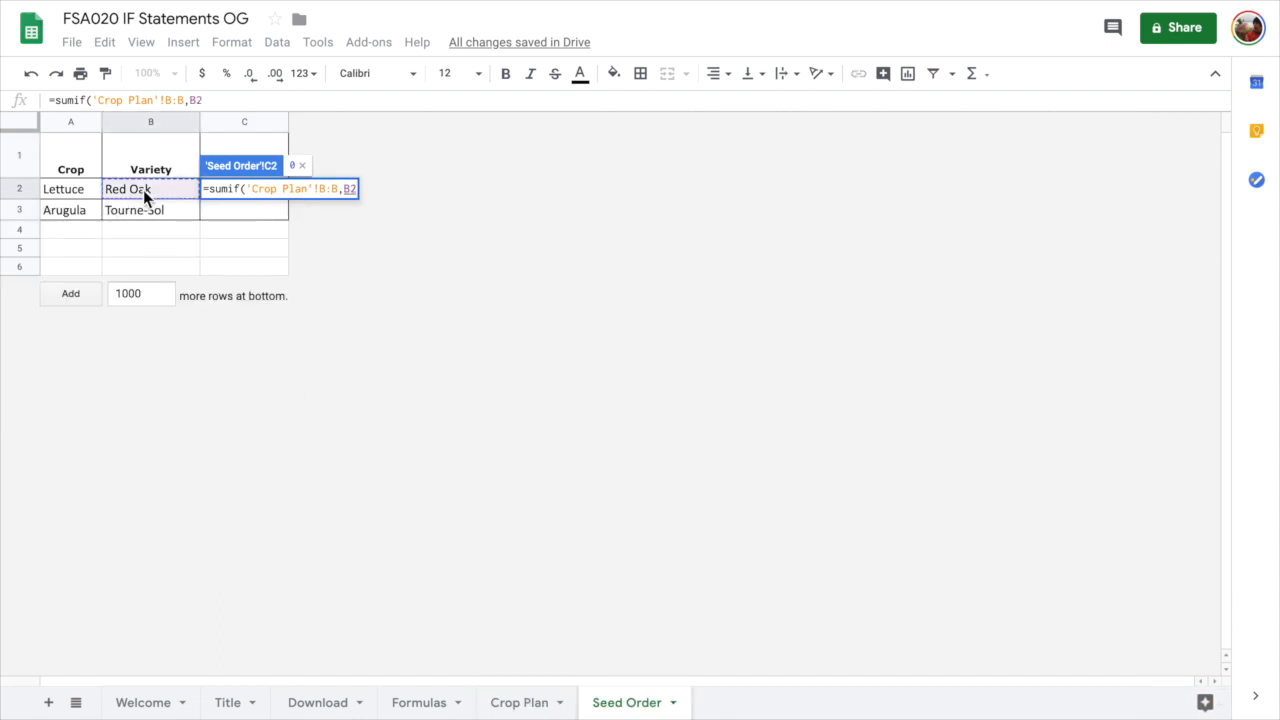
text(,)
click(524, 704)
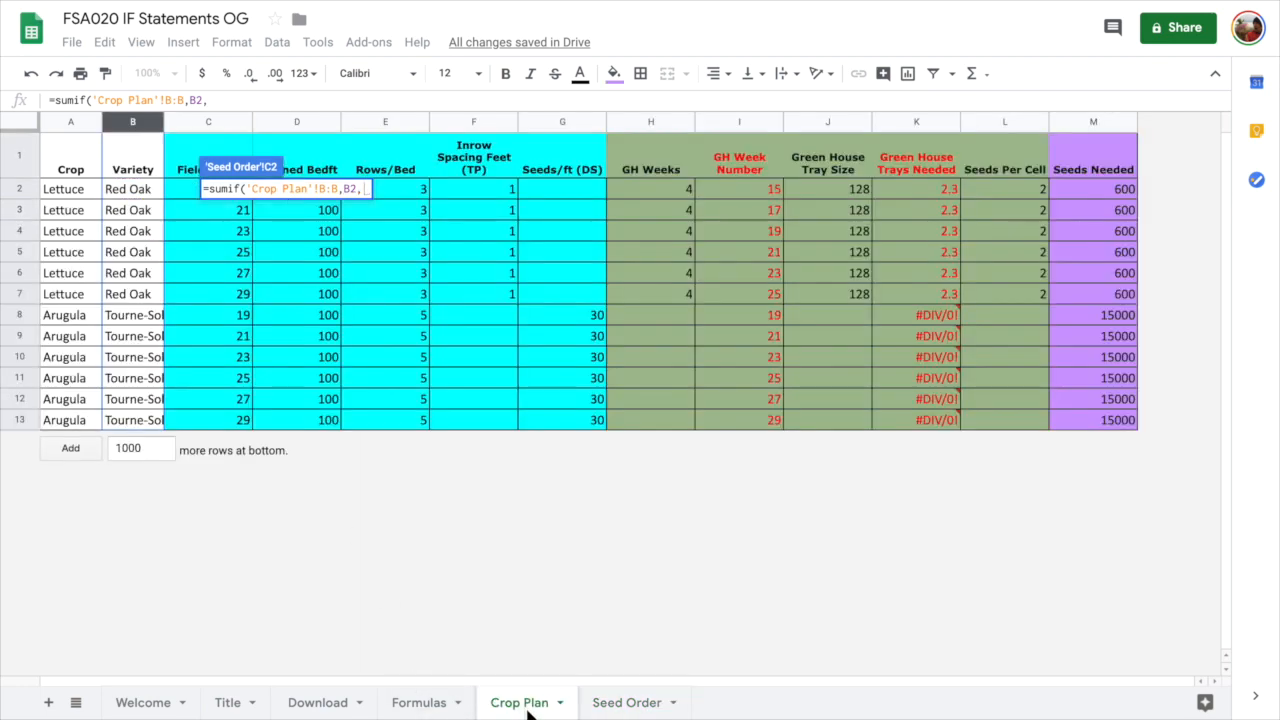
click(1082, 121)
text())
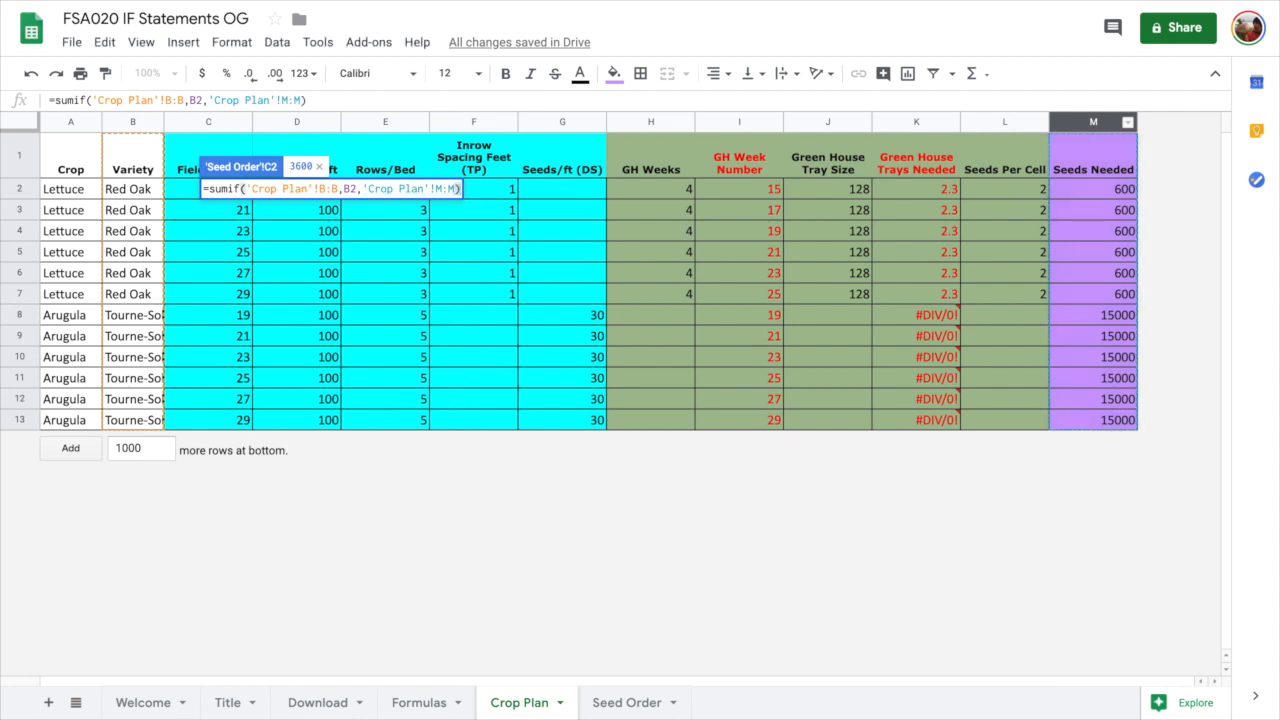
key(Return)
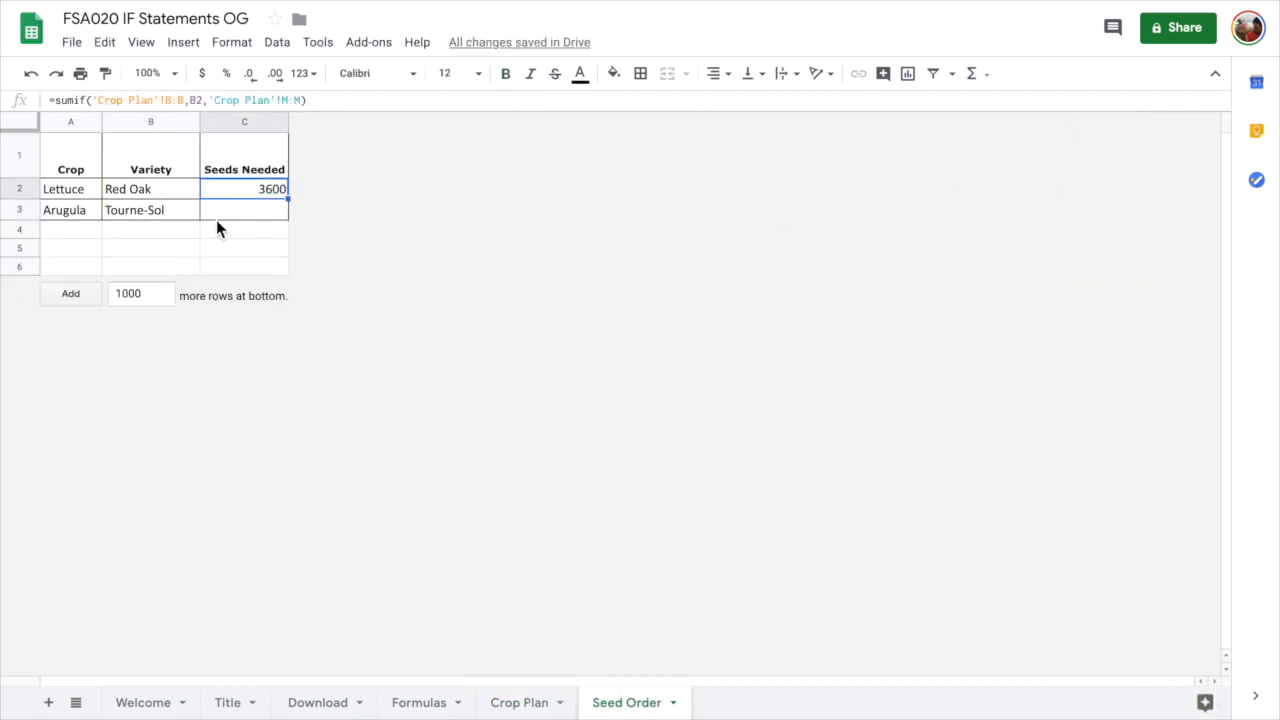
drag(288, 199, 258, 223)
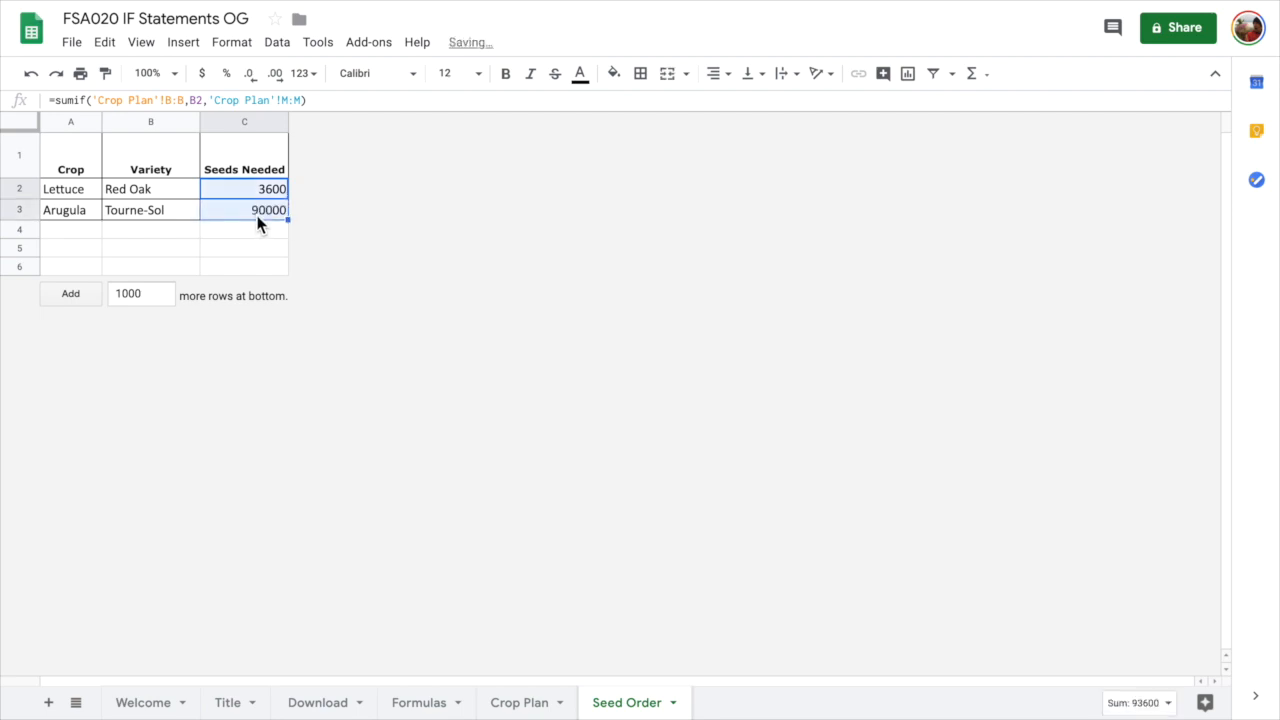